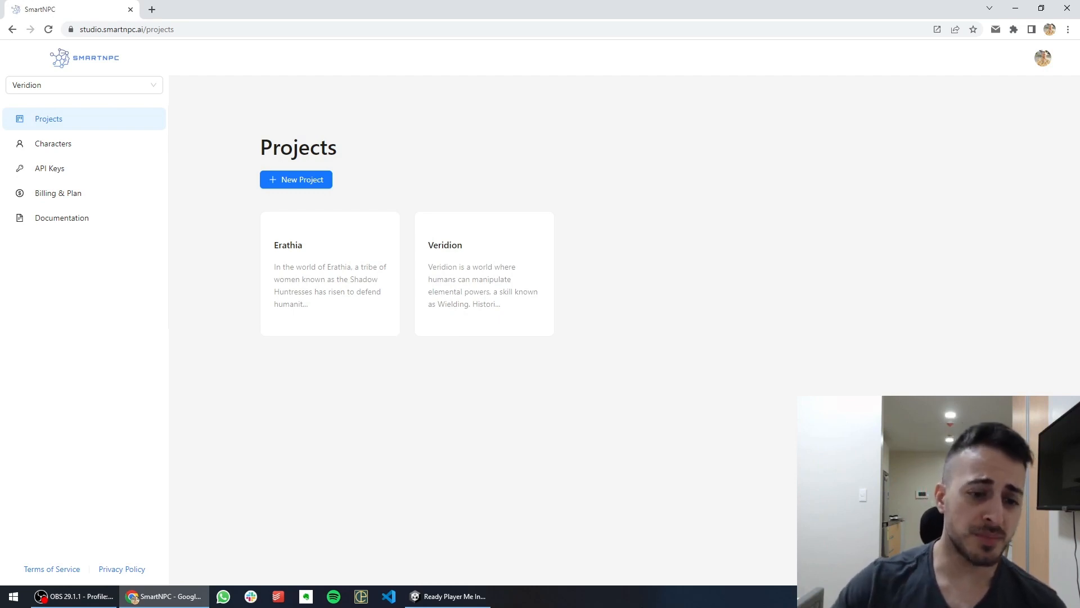
{"action": "left_click", "coordinate": [453, 597]}
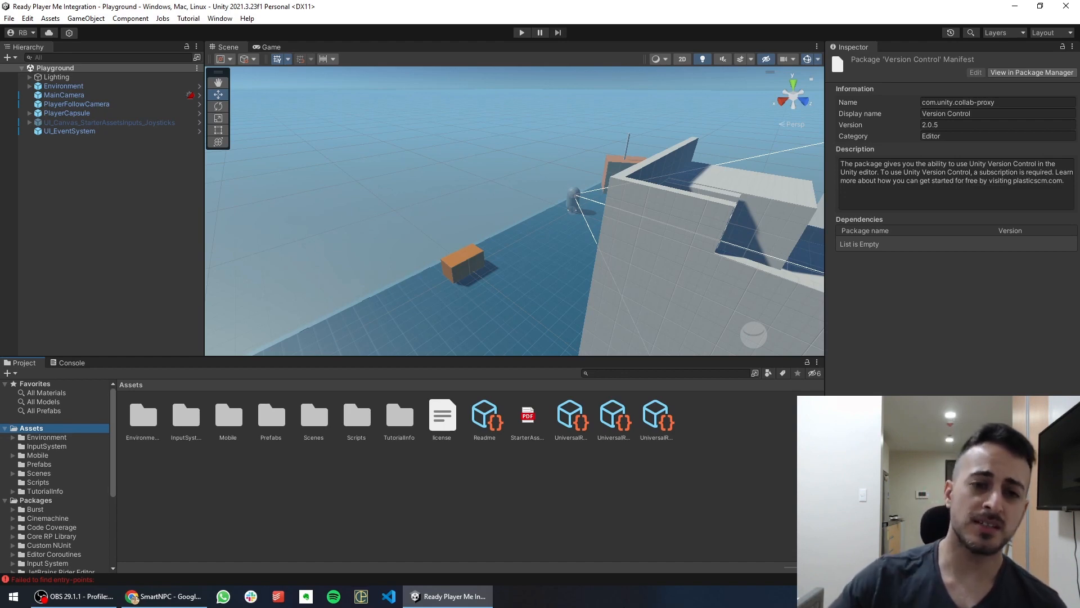
{"action": "middle_click_drag", "start_coordinate": [539, 248], "coordinate": [445, 212]}
{"action": "scroll", "coordinate": [653, 288], "scroll_direction": "up", "scroll_amount": 5}
{"action": "scroll", "coordinate": [569, 210], "scroll_direction": "down", "scroll_amount": 3}
{"action": "middle_click_drag", "start_coordinate": [640, 249], "coordinate": [571, 242]}
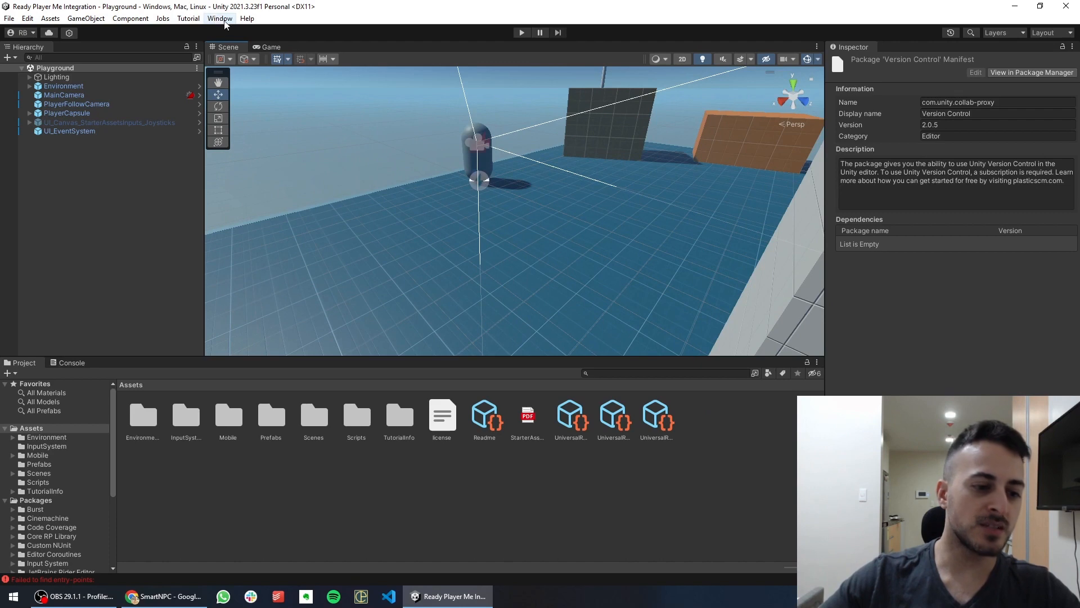
{"action": "left_click", "coordinate": [164, 596]}
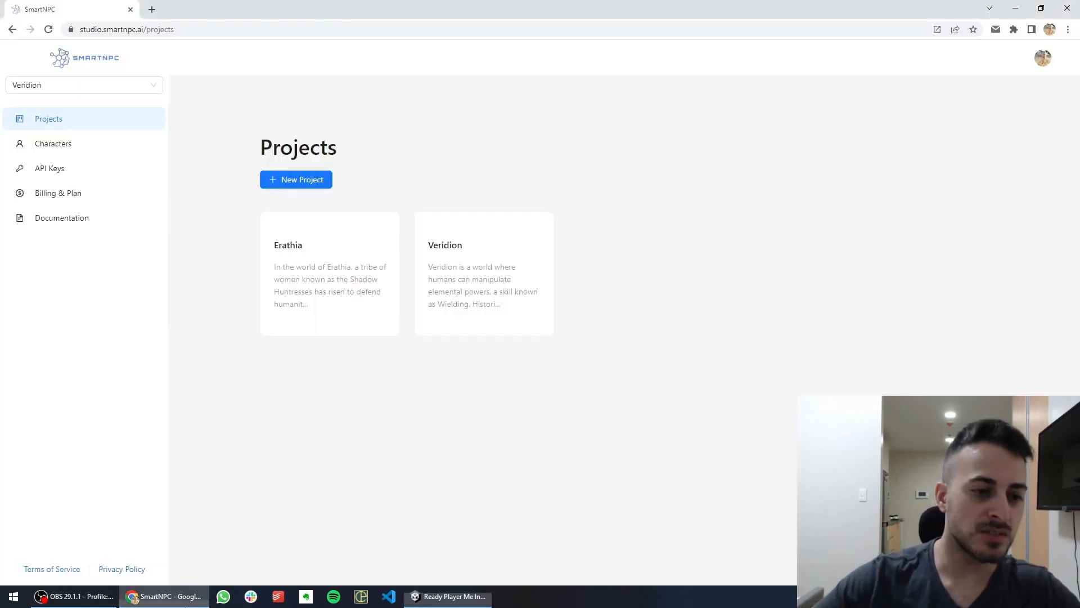
Copy the SmartNPC package git URL from the Unity SDK installation docs
{"action": "left_click", "coordinate": [57, 222]}
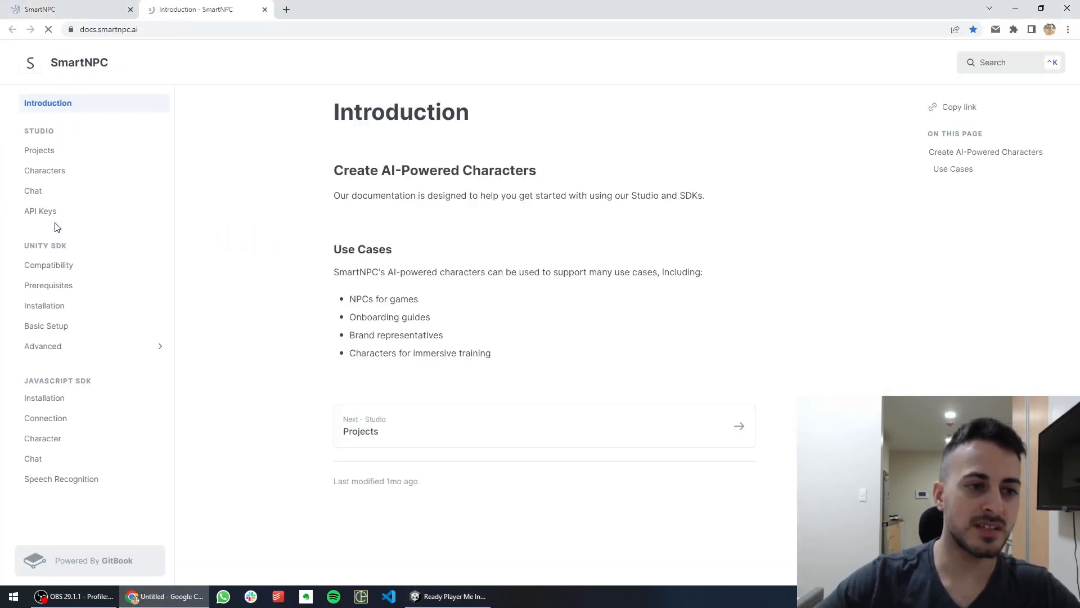
{"action": "left_click", "coordinate": [42, 306]}
{"action": "scroll", "coordinate": [534, 265], "scroll_direction": "down", "scroll_amount": 15}
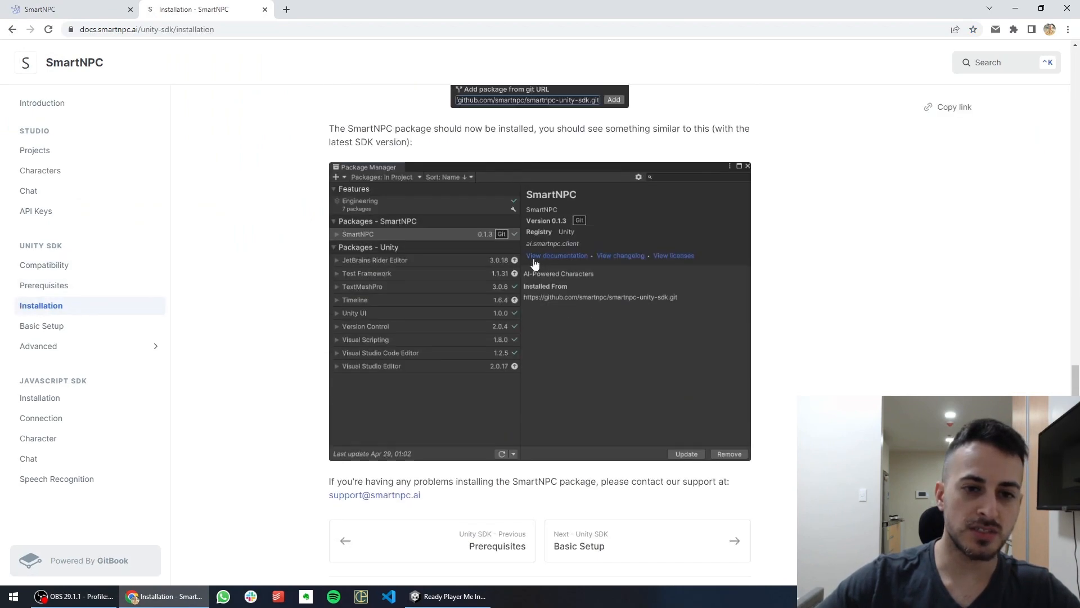
{"action": "scroll", "coordinate": [535, 263], "scroll_direction": "up", "scroll_amount": 3}
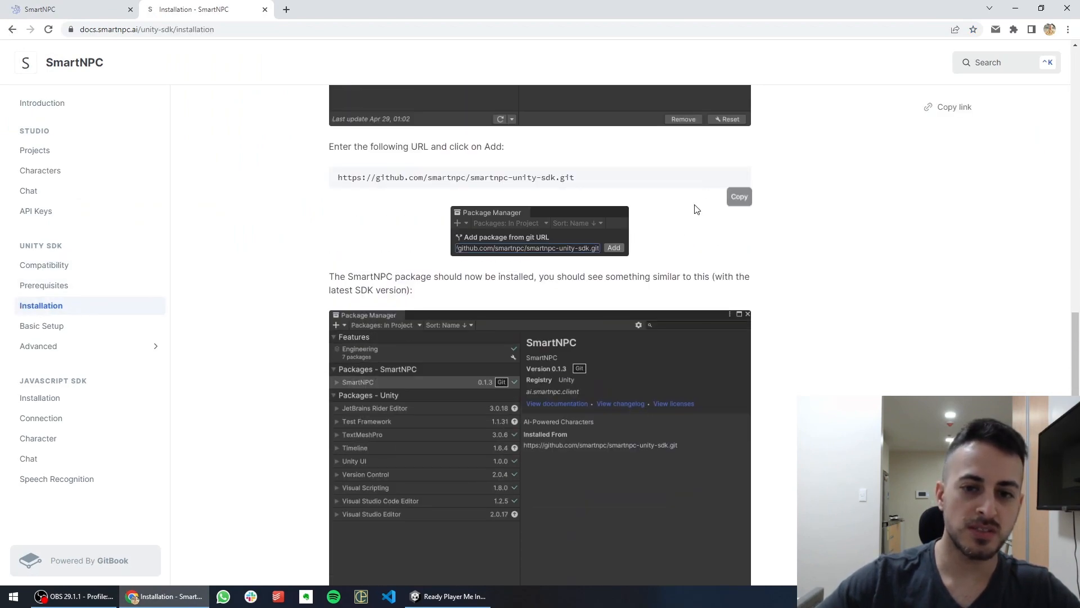
{"action": "left_click", "coordinate": [739, 197]}
Add SmartNPC 0.3.10 in Package Manager from the pasted git URL
{"action": "left_click", "coordinate": [450, 596]}
{"action": "left_click", "coordinate": [219, 18]}
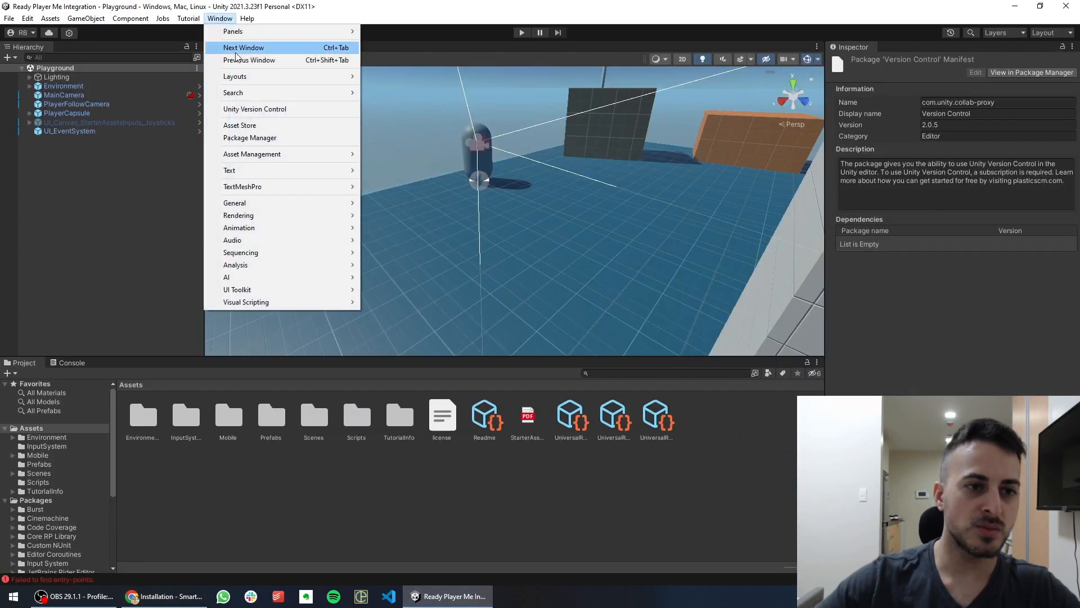
{"action": "left_click", "coordinate": [249, 137]}
{"action": "left_click", "coordinate": [215, 107]}
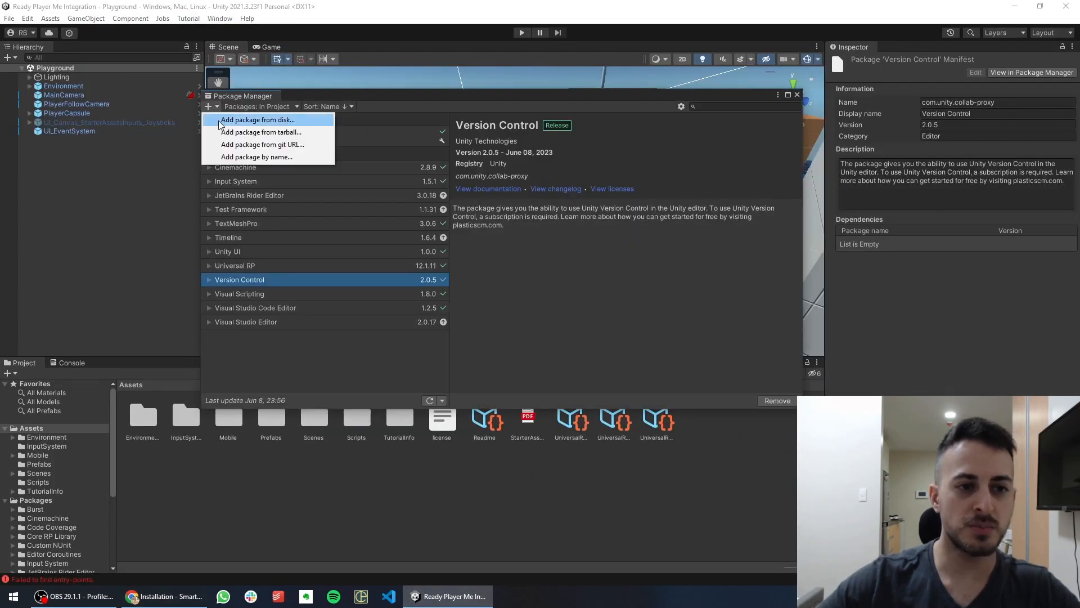
{"action": "left_click", "coordinate": [233, 145]}
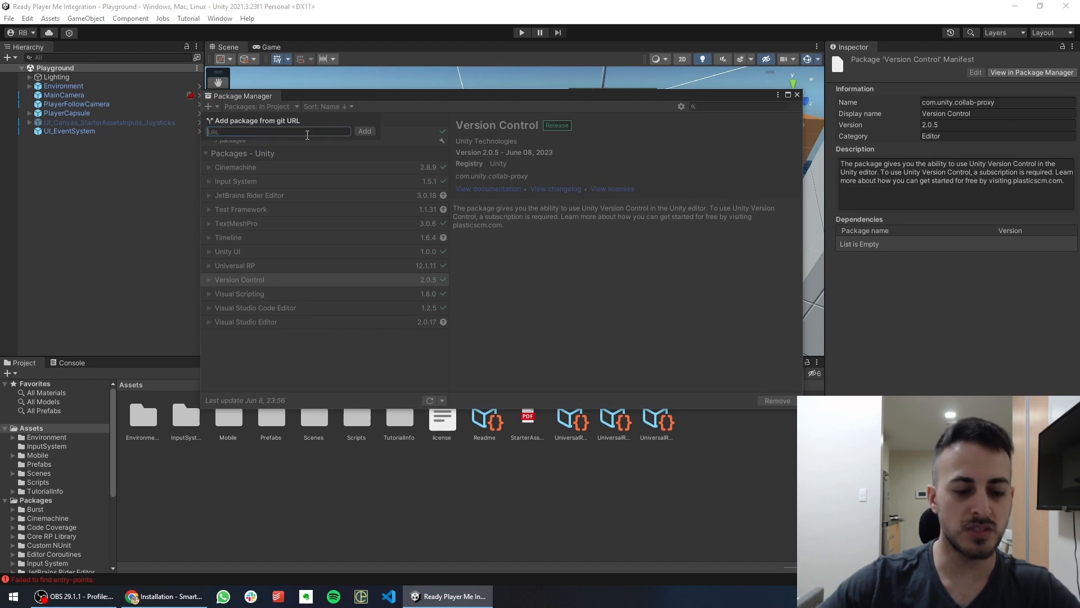
{"action": "key", "text": "ctrl+v"}
{"action": "left_click", "coordinate": [364, 131]}
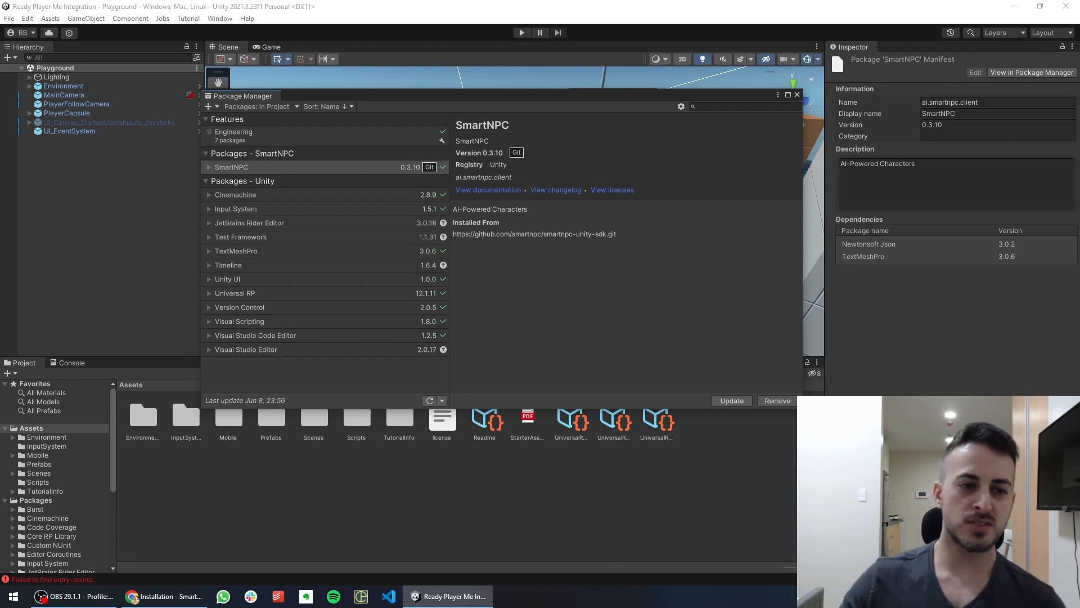
{"action": "left_click", "coordinate": [797, 95]}
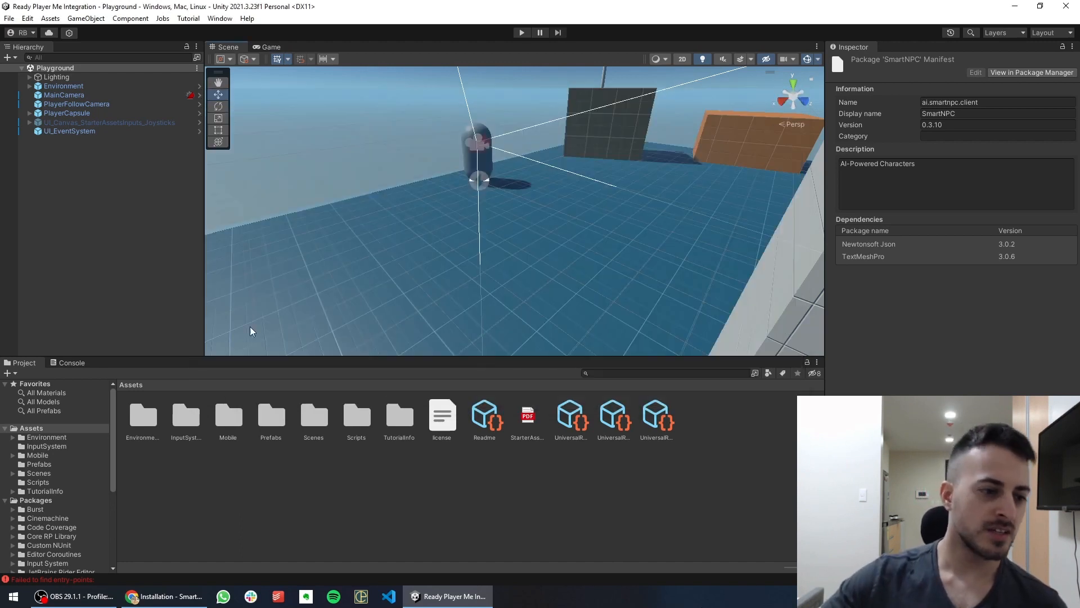
Drag the SmartNPCContext prefab from Packages > SmartNPC > Prefabs into the Hierarchy
{"action": "scroll", "coordinate": [28, 492], "scroll_direction": "down", "scroll_amount": 3}
{"action": "left_click", "coordinate": [34, 399]}
{"action": "scroll", "coordinate": [32, 479], "scroll_direction": "down", "scroll_amount": 1}
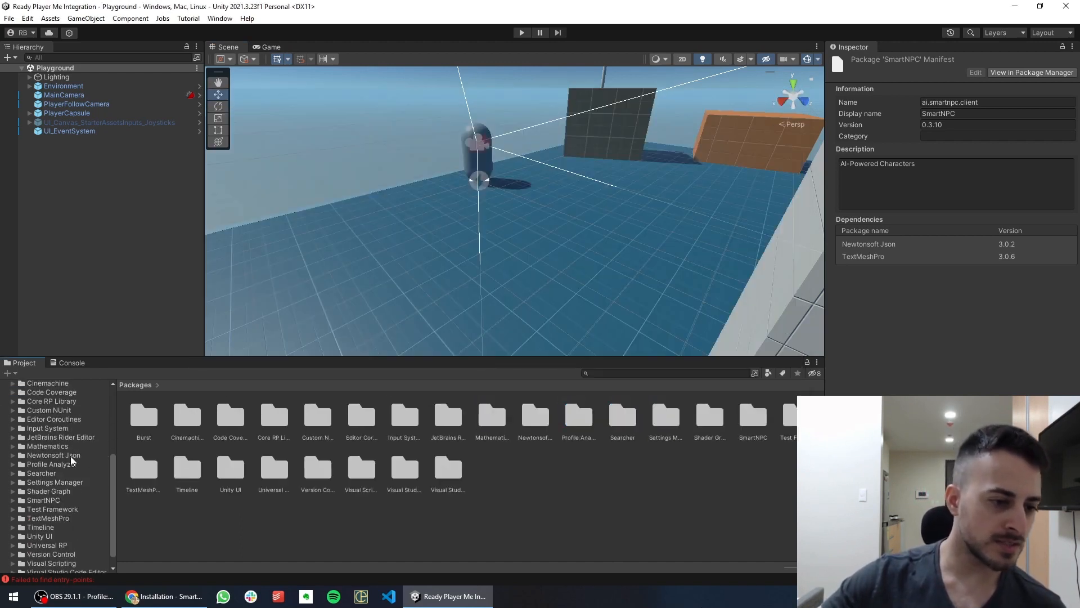
{"action": "left_click", "coordinate": [24, 501]}
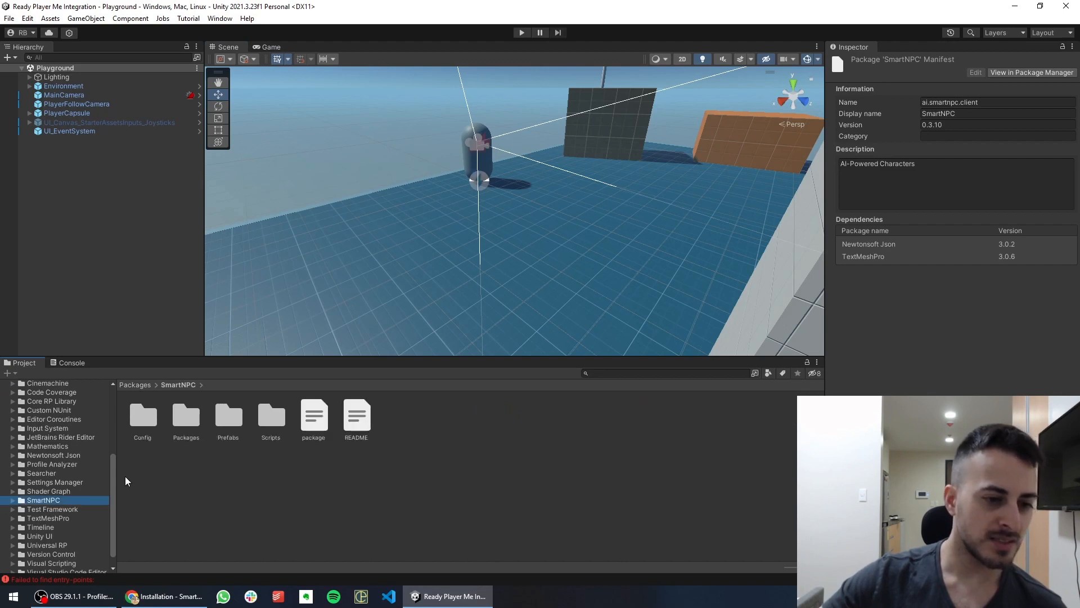
{"action": "double_click", "coordinate": [226, 420]}
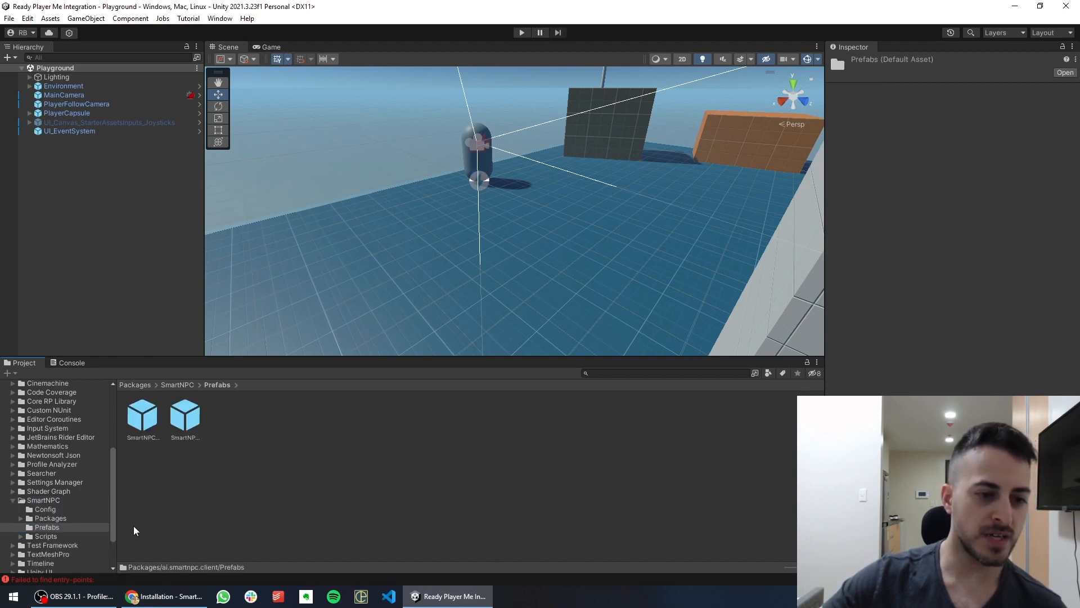
{"action": "left_click_drag", "start_coordinate": [804, 567], "coordinate": [819, 567]}
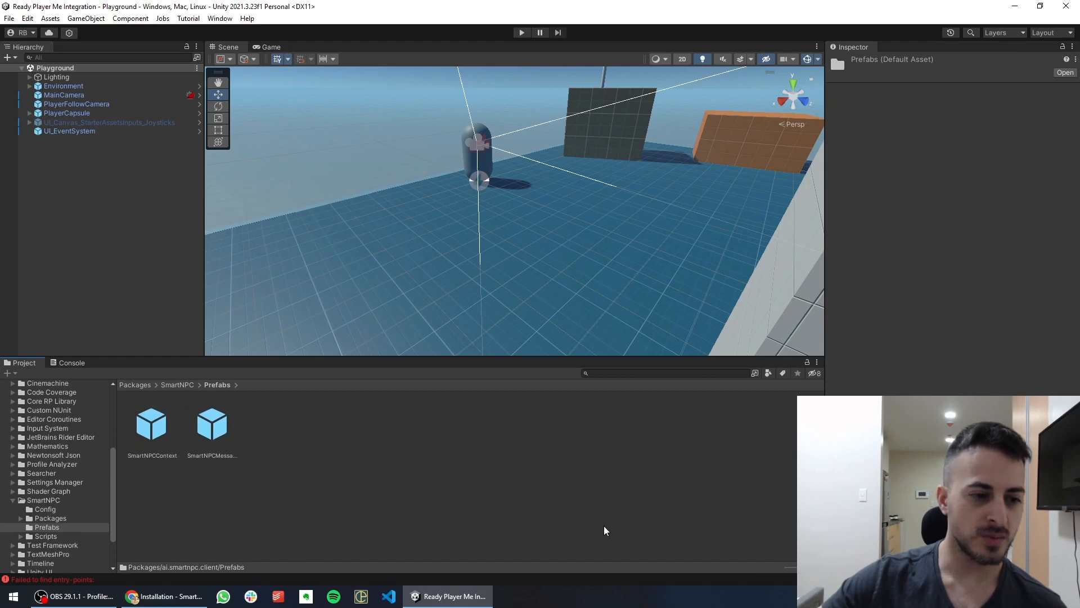
{"action": "left_click_drag", "start_coordinate": [151, 431], "coordinate": [67, 141]}
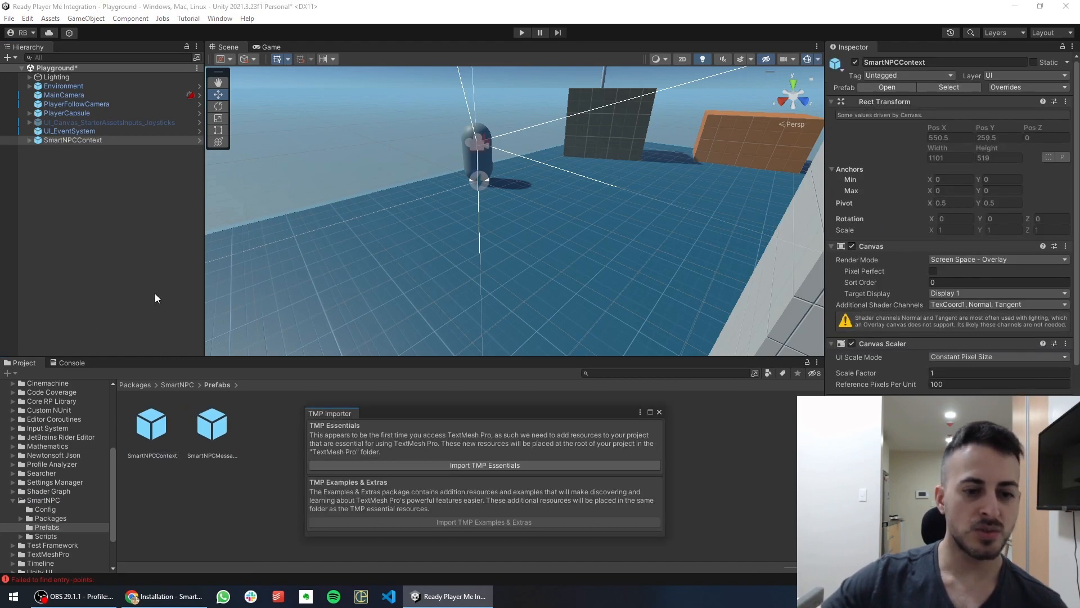
Import the TMP Essential Resources and select the SmartNPCContext object
{"action": "left_click", "coordinate": [500, 468]}
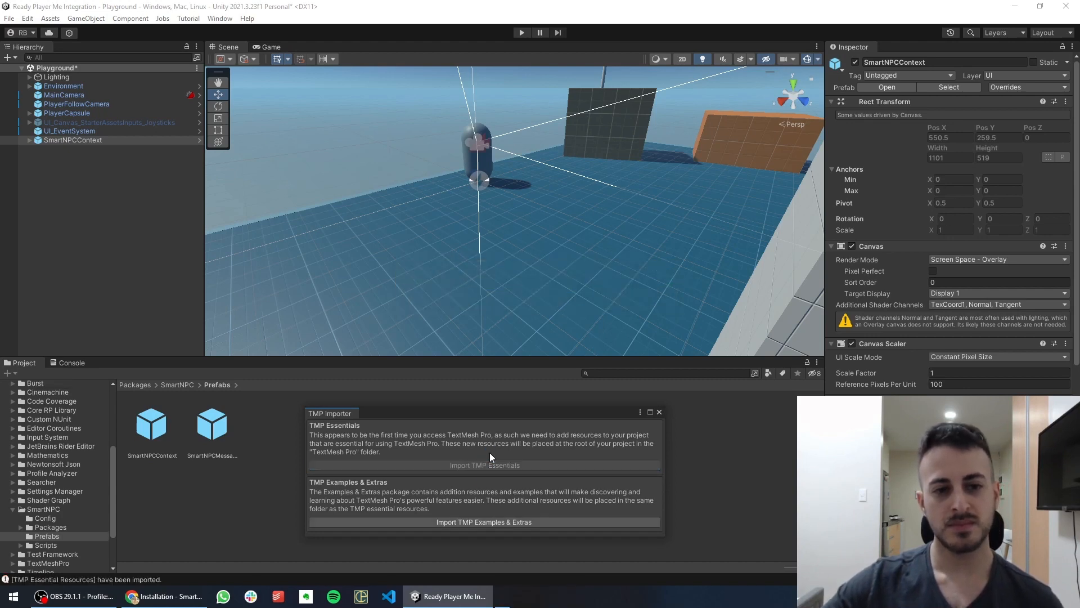
{"action": "left_click", "coordinate": [659, 412]}
{"action": "left_click", "coordinate": [53, 139]}
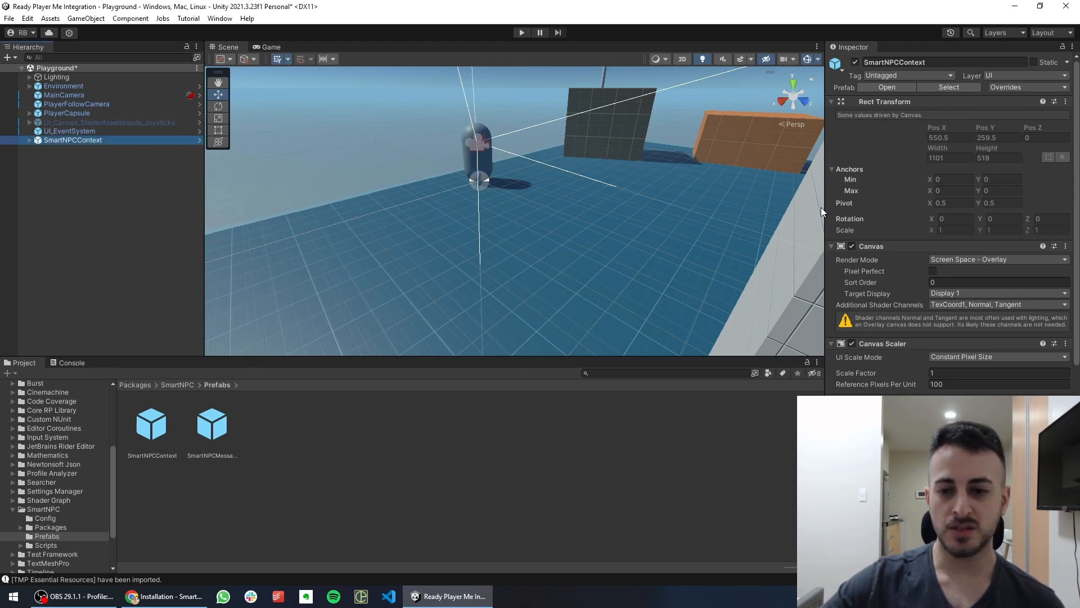
Paste the Dev API key's Key ID from SmartNPC Studio into the Key Id field
{"action": "scroll", "coordinate": [887, 250], "scroll_direction": "down", "scroll_amount": 10}
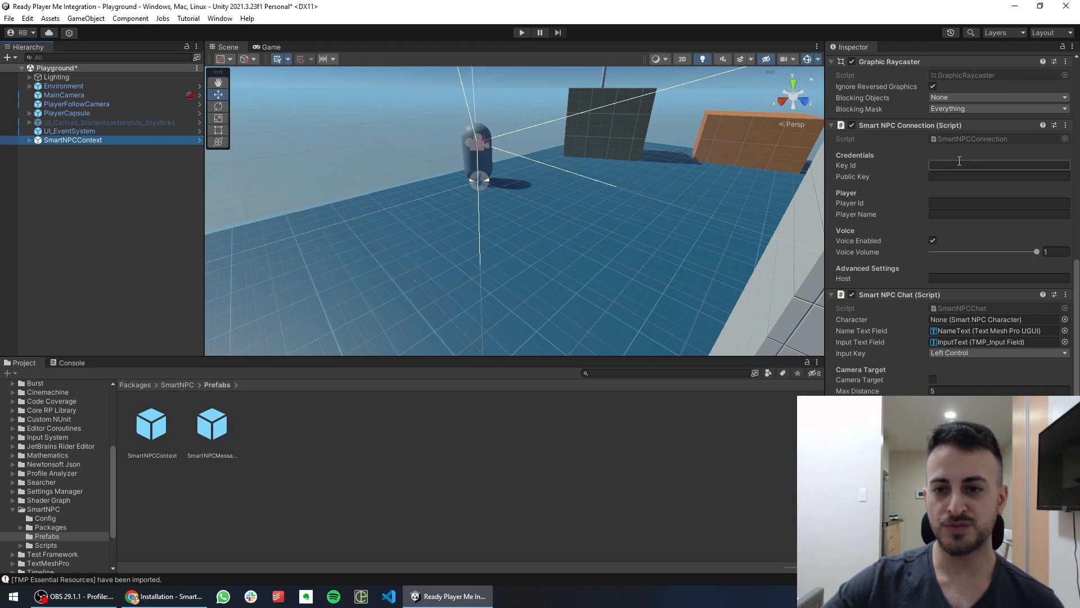
{"action": "left_click", "coordinate": [960, 160]}
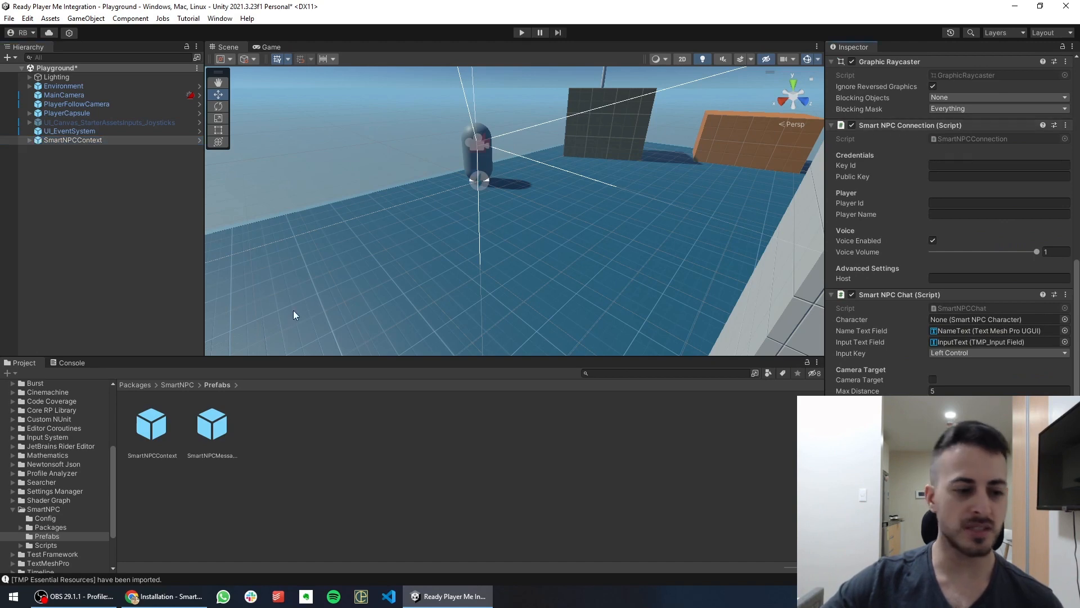
{"action": "left_click", "coordinate": [163, 595]}
{"action": "left_click", "coordinate": [72, 9]}
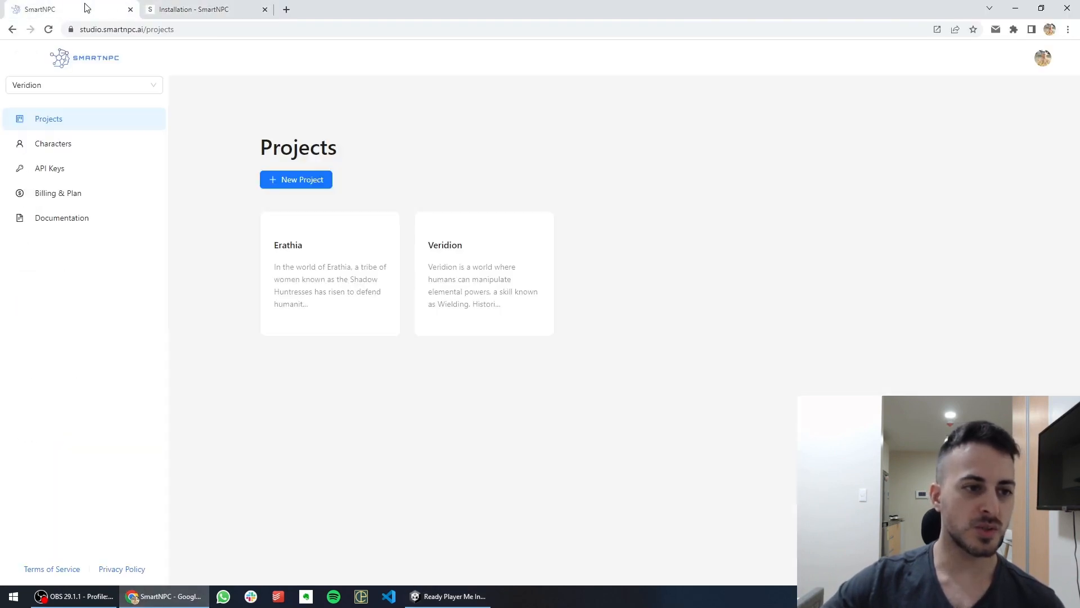
{"action": "left_click", "coordinate": [52, 168]}
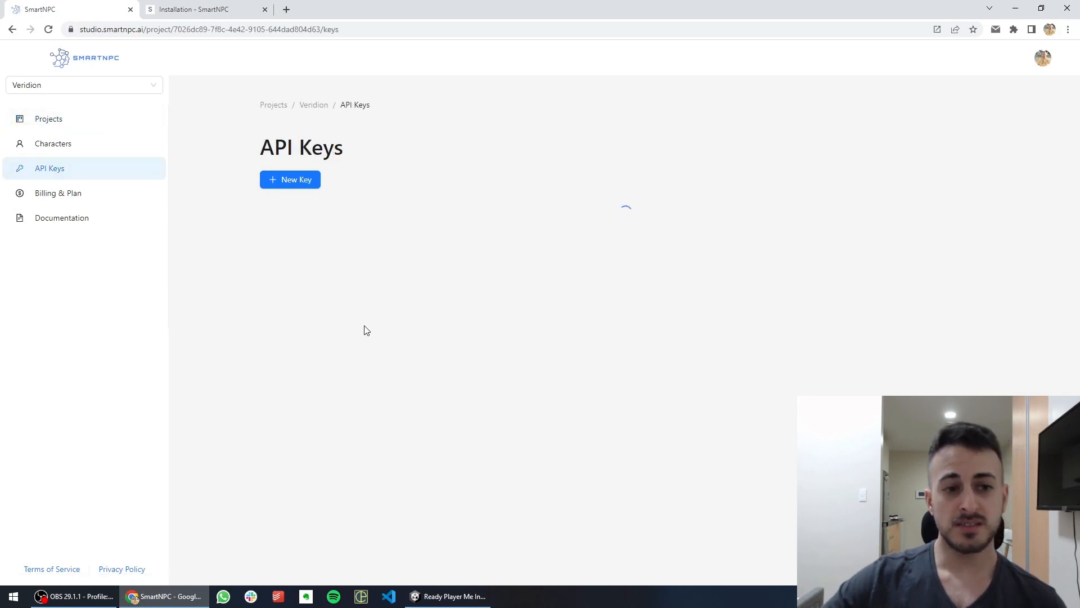
{"action": "left_click", "coordinate": [323, 268]}
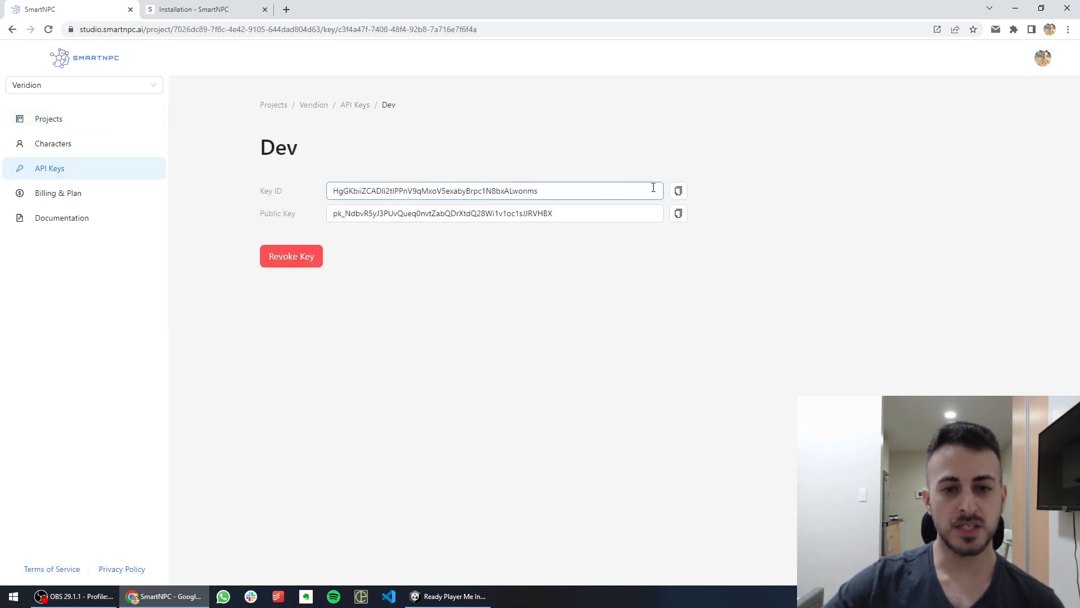
{"action": "left_click", "coordinate": [678, 191]}
{"action": "left_click", "coordinate": [448, 596]}
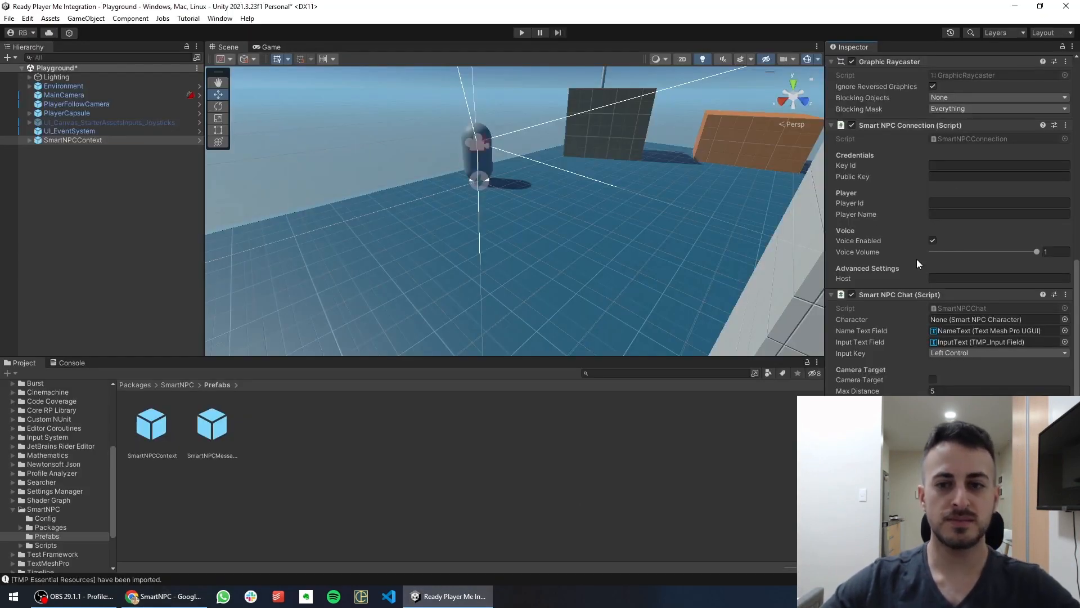
{"action": "left_click", "coordinate": [974, 165]}
{"action": "key", "text": "ctrl+v"}
{"action": "key", "text": "alt+Tab"}
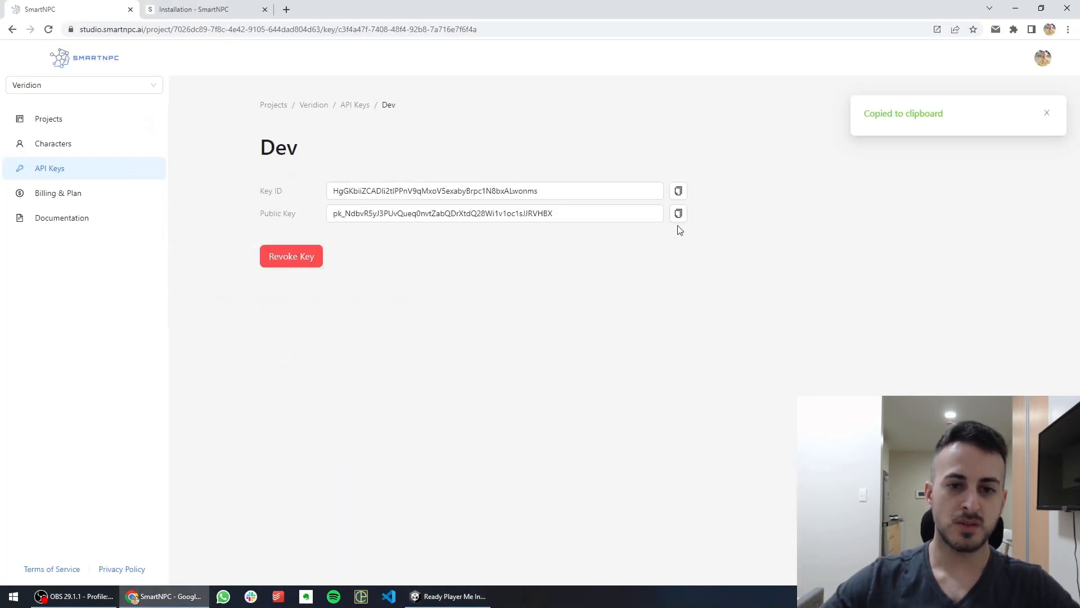
Copy the Dev key's Public Key into the Public Key field
{"action": "left_click", "coordinate": [678, 212]}
{"action": "key", "text": "alt+Tab"}
{"action": "left_click", "coordinate": [967, 176]}
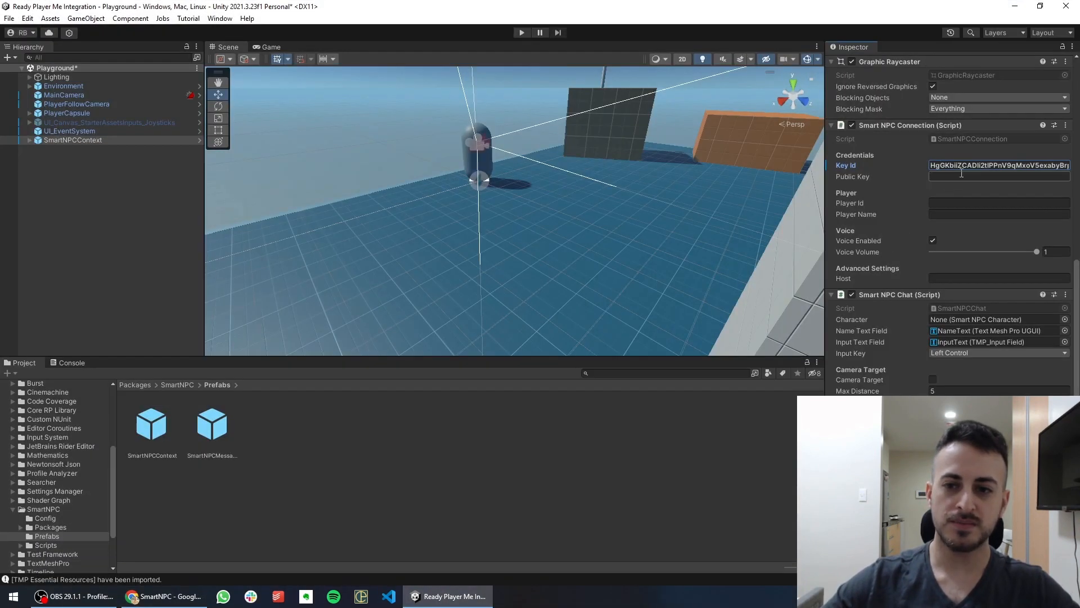
{"action": "key", "text": "ctrl+v"}
Set Player Id to user_1234 and enter the player name
{"action": "left_click", "coordinate": [958, 203]}
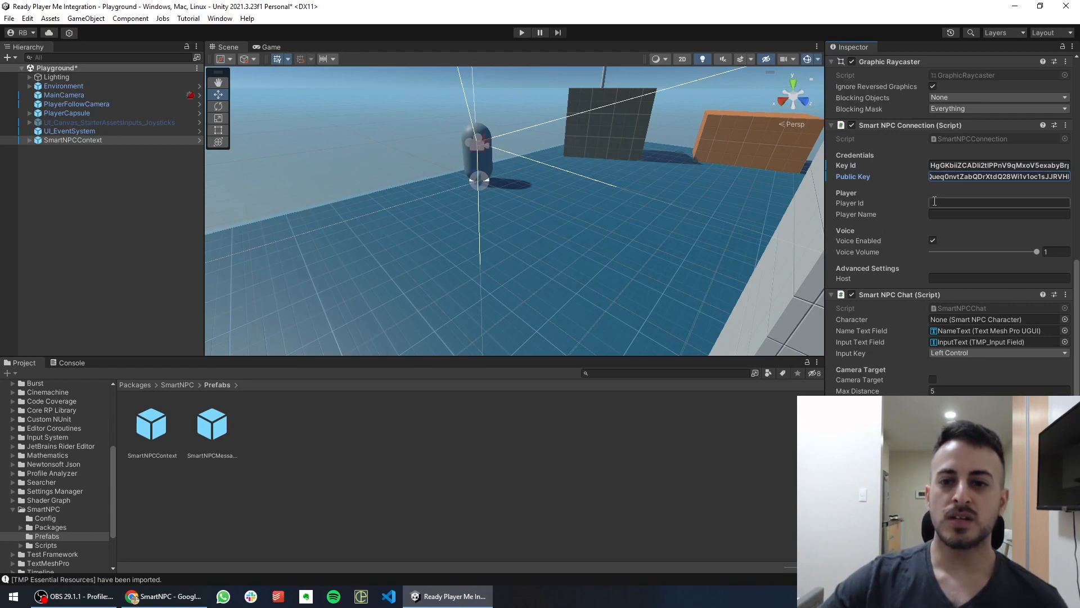
{"action": "type", "text": "us"}
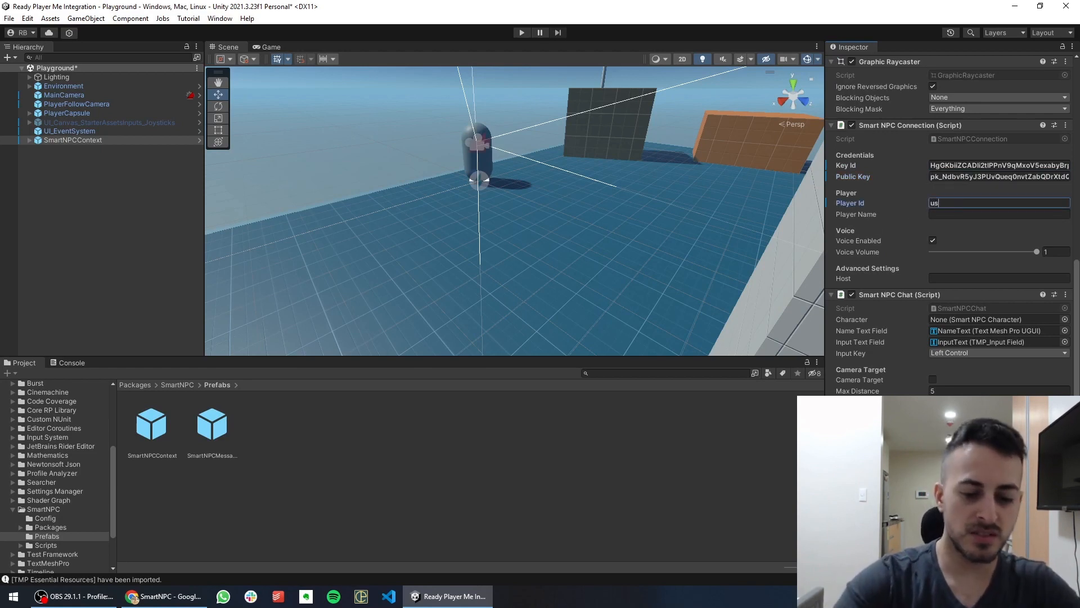
{"action": "type", "text": "er_1234"}
{"action": "key", "text": "Tab"}
{"action": "type", "text": "R"}
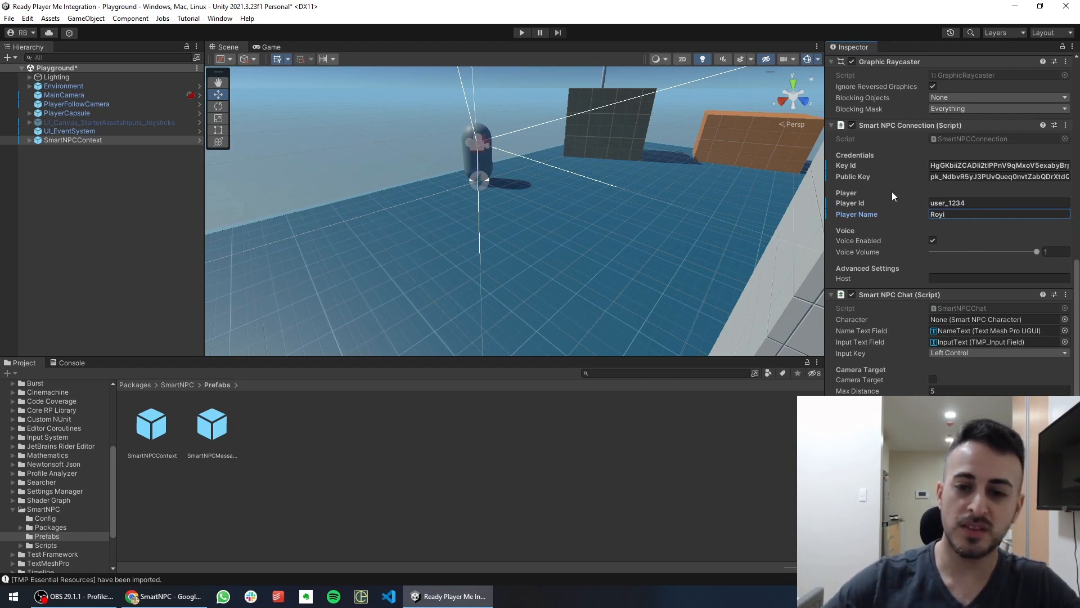
{"action": "key", "text": "Return"}
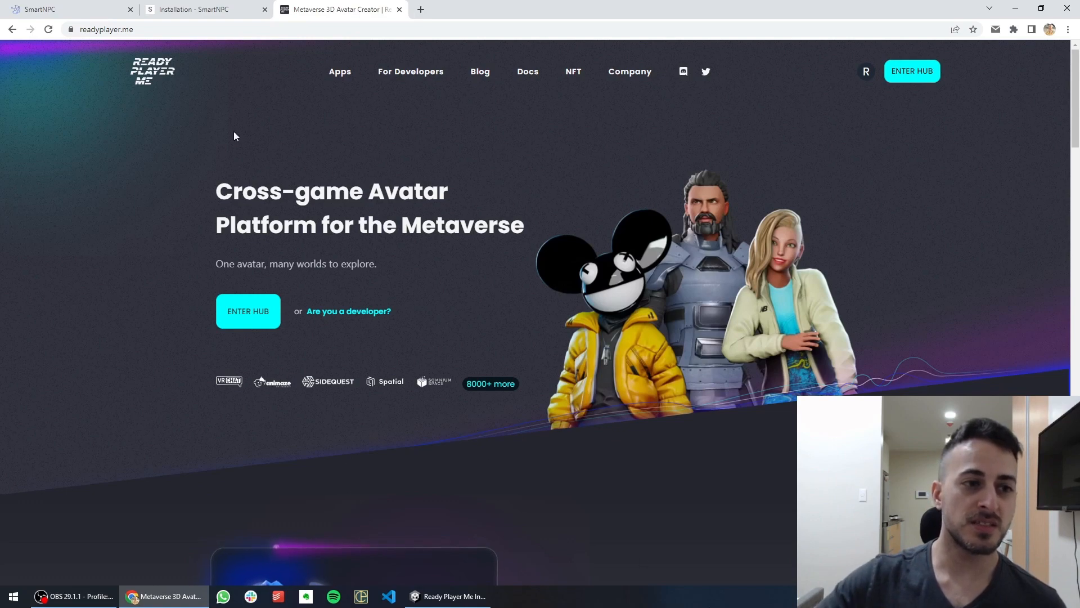
Copy the SDK core git URL from step 1 of the Ready Player Me Unity Quickstart
{"action": "left_click", "coordinate": [523, 75]}
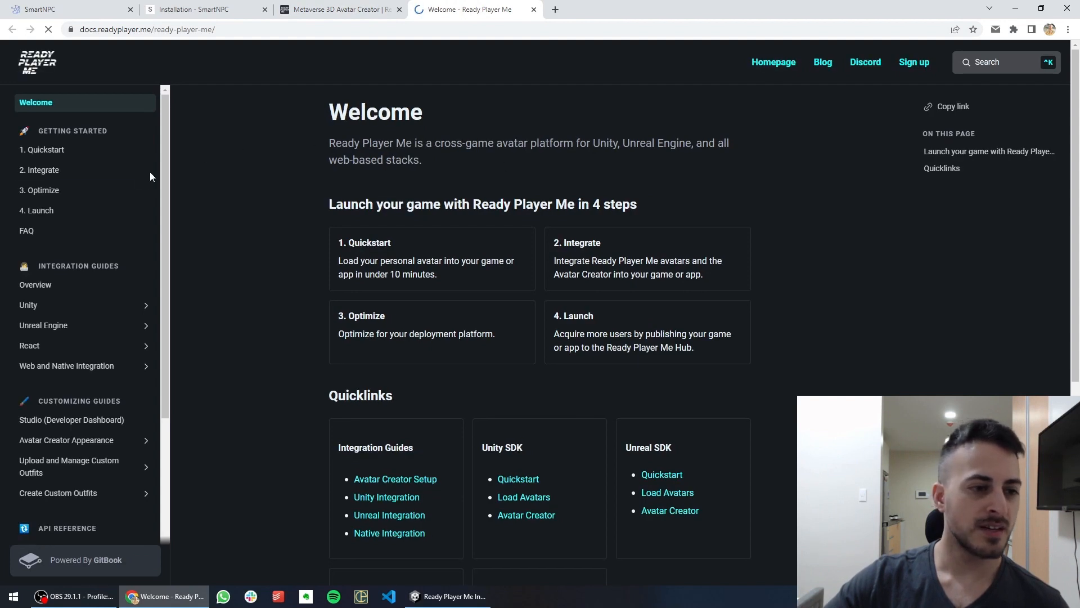
{"action": "left_click", "coordinate": [27, 309]}
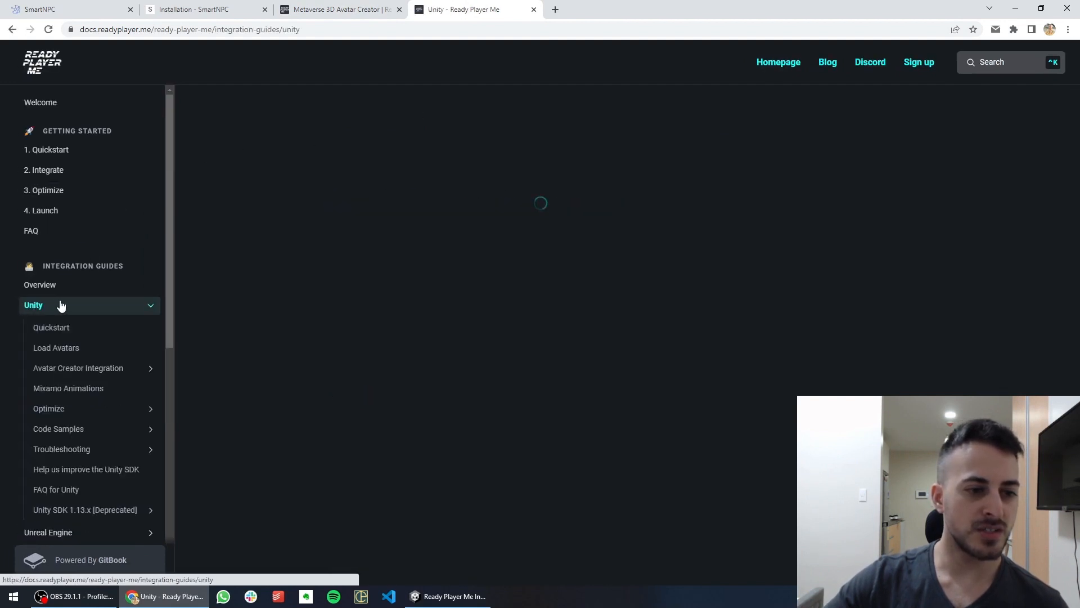
{"action": "left_click", "coordinate": [92, 332]}
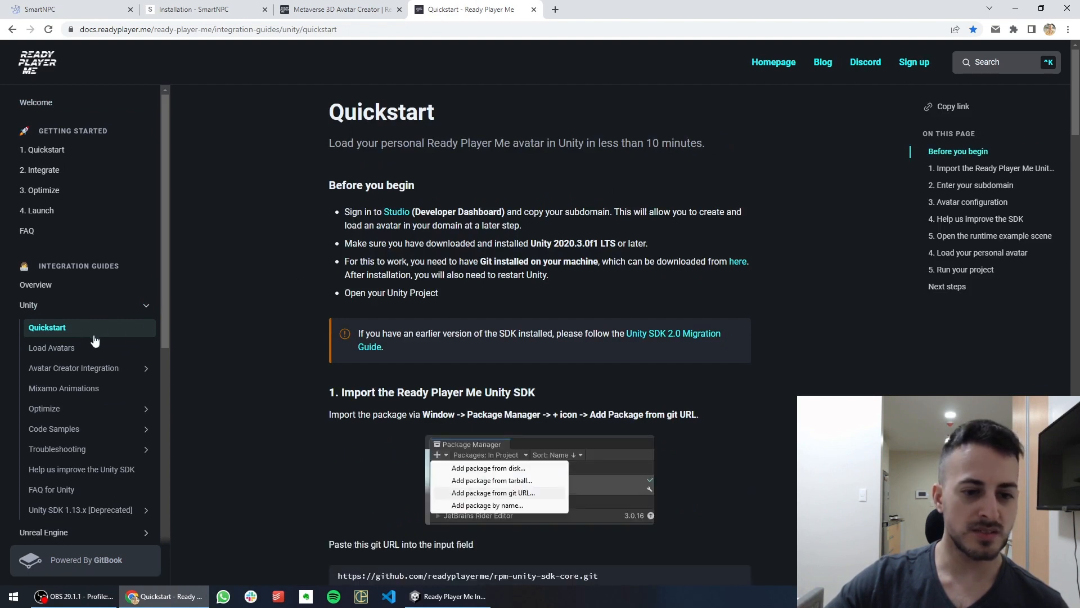
{"action": "scroll", "coordinate": [464, 274], "scroll_direction": "down", "scroll_amount": 3}
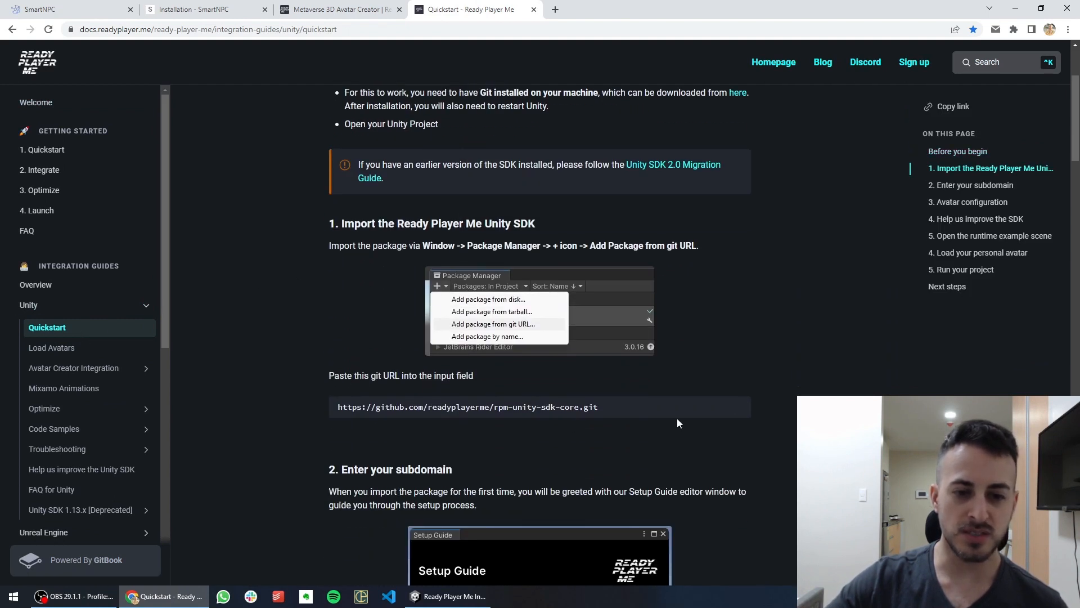
{"action": "scroll", "coordinate": [677, 417], "scroll_direction": "down", "scroll_amount": 1}
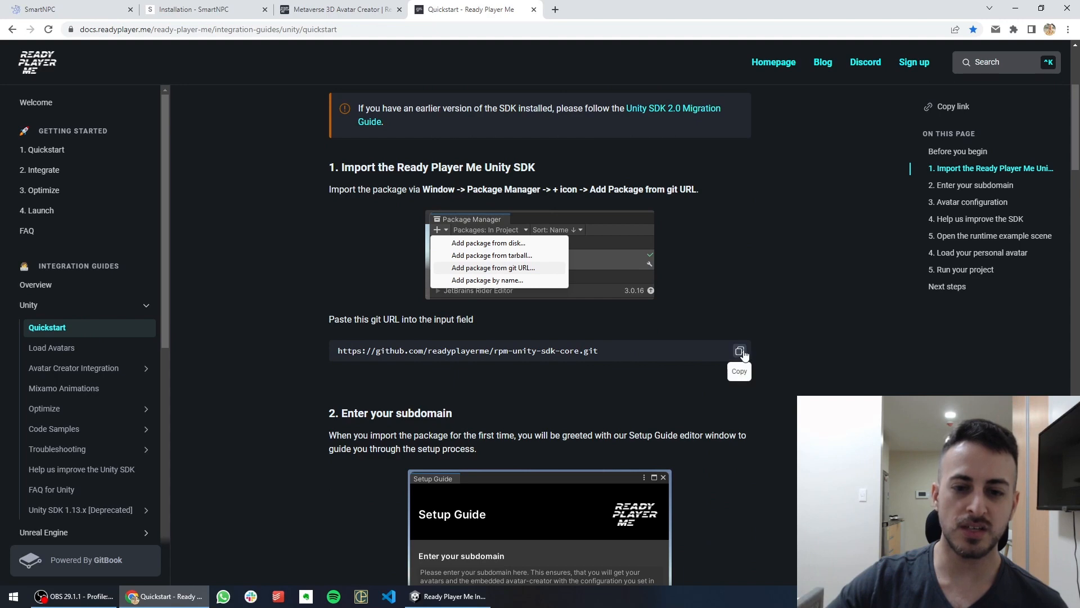
{"action": "left_click", "coordinate": [740, 351]}
{"action": "left_click", "coordinate": [450, 596]}
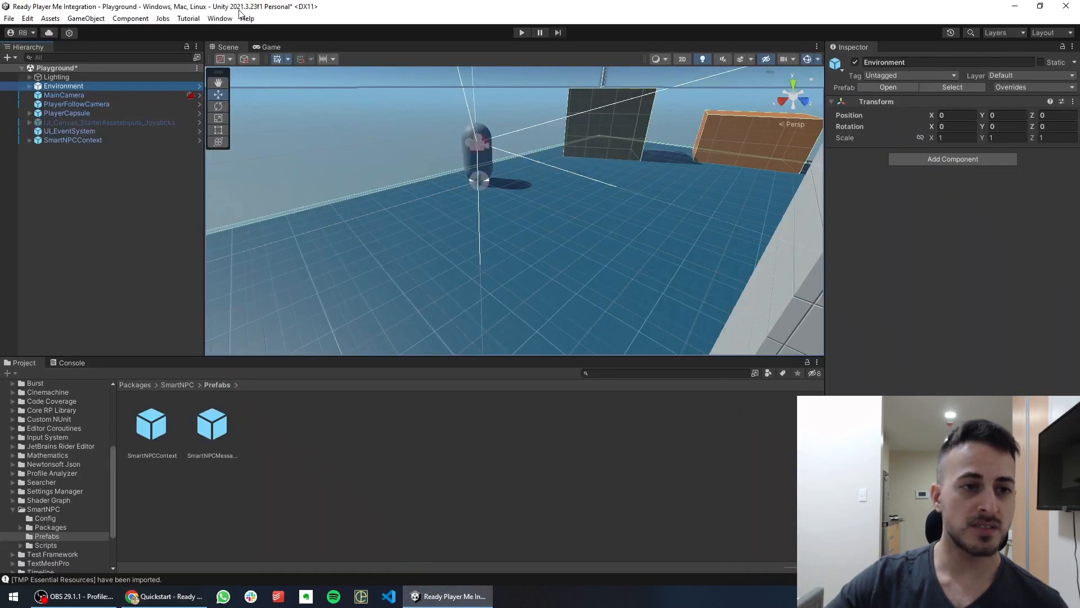
Install Ready Player Me Core 1.3.1 from the pasted git URL and open Ready Player Me Settings
{"action": "left_click", "coordinate": [220, 18]}
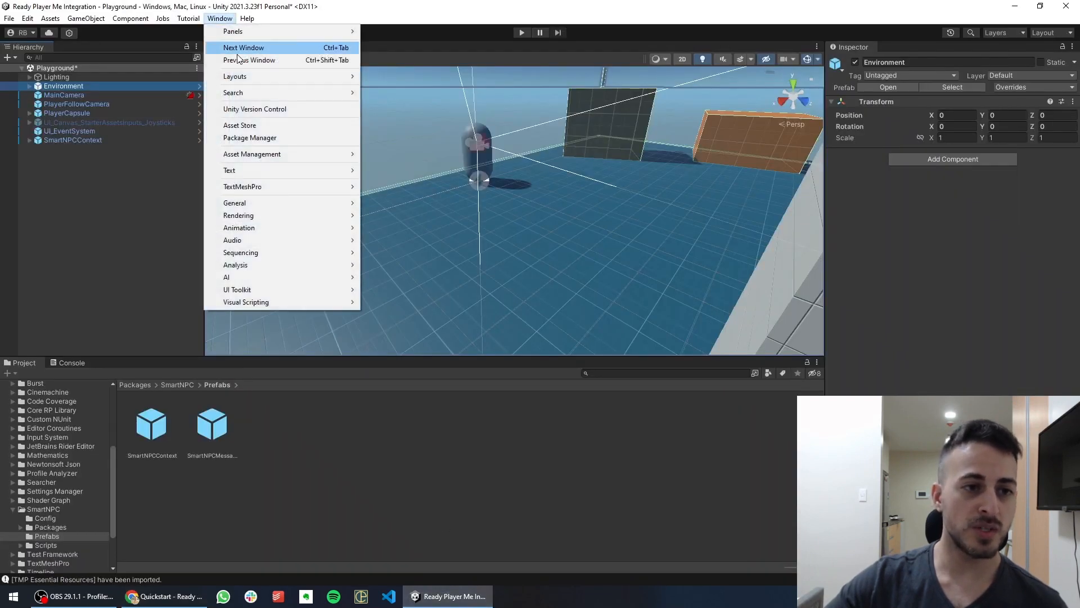
{"action": "left_click", "coordinate": [251, 138]}
{"action": "left_click", "coordinate": [215, 109]}
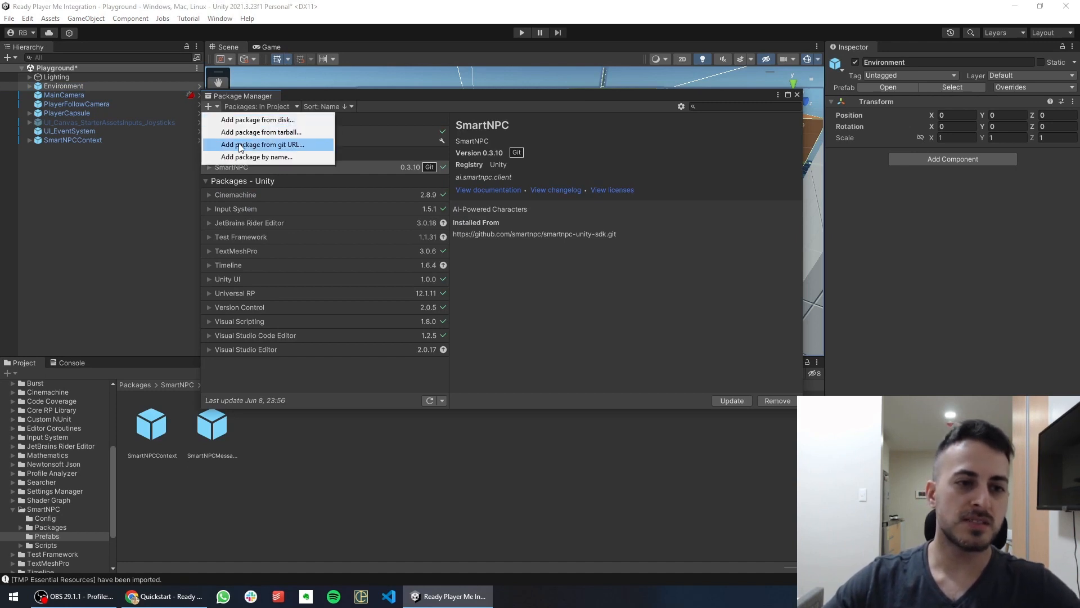
{"action": "left_click", "coordinate": [239, 140]}
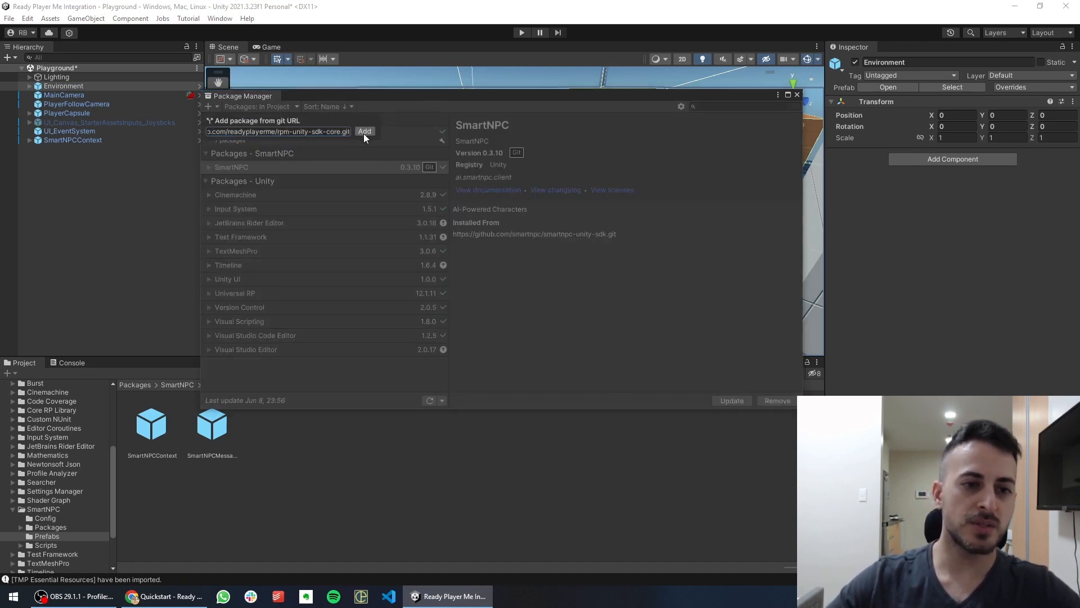
{"action": "left_click", "coordinate": [364, 132]}
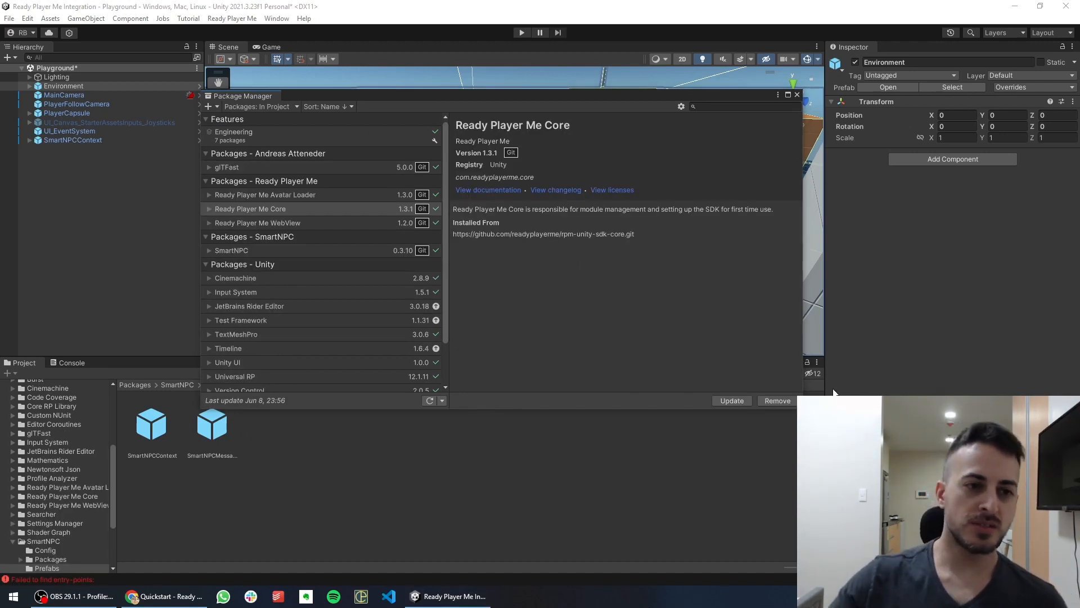
{"action": "left_click", "coordinate": [797, 95]}
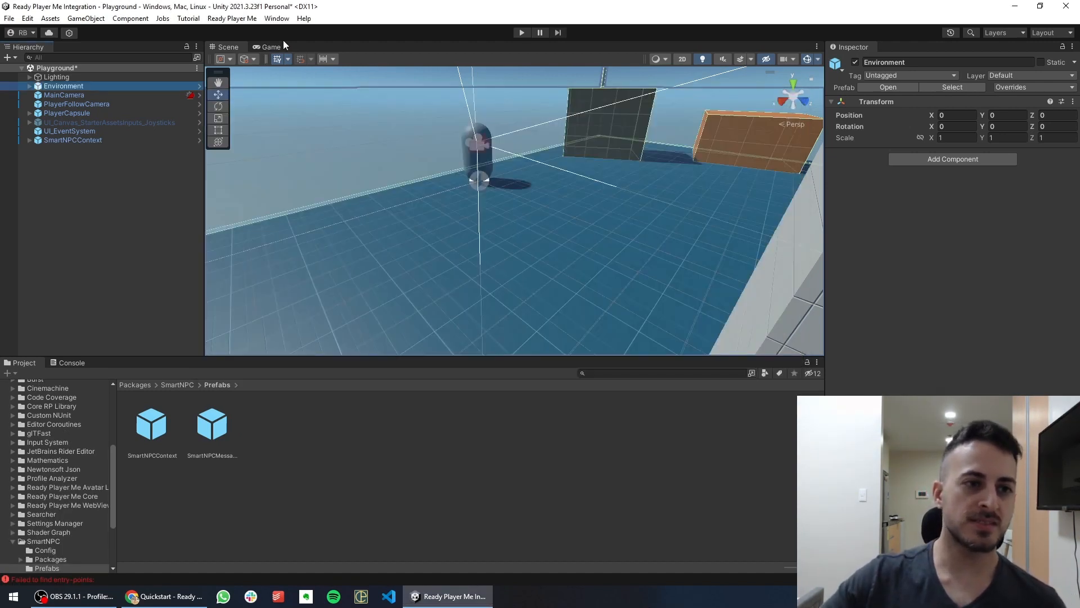
{"action": "left_click", "coordinate": [232, 18]}
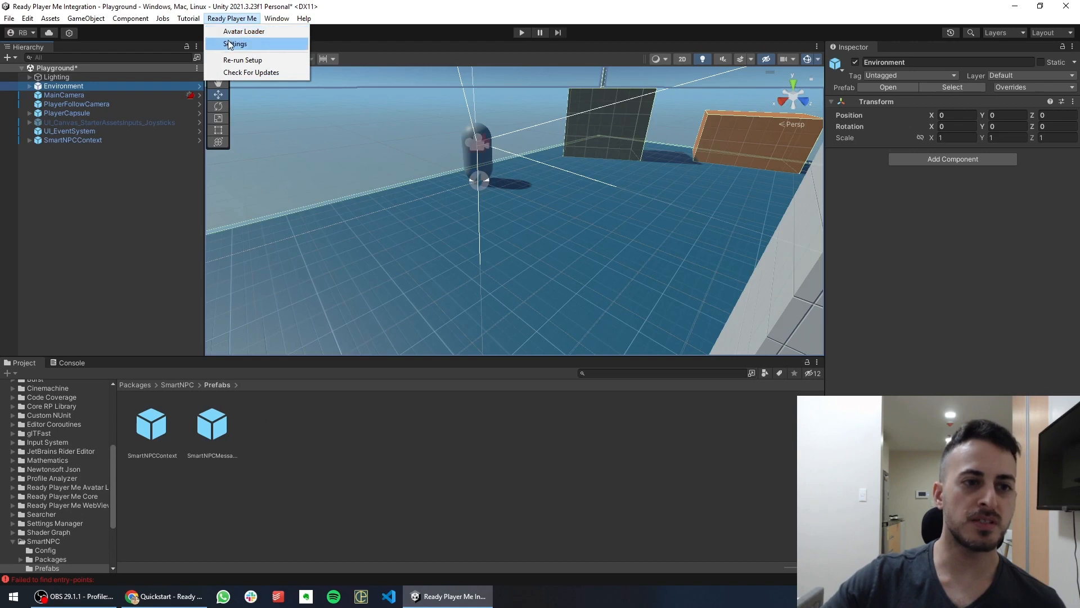
{"action": "left_click", "coordinate": [235, 44]}
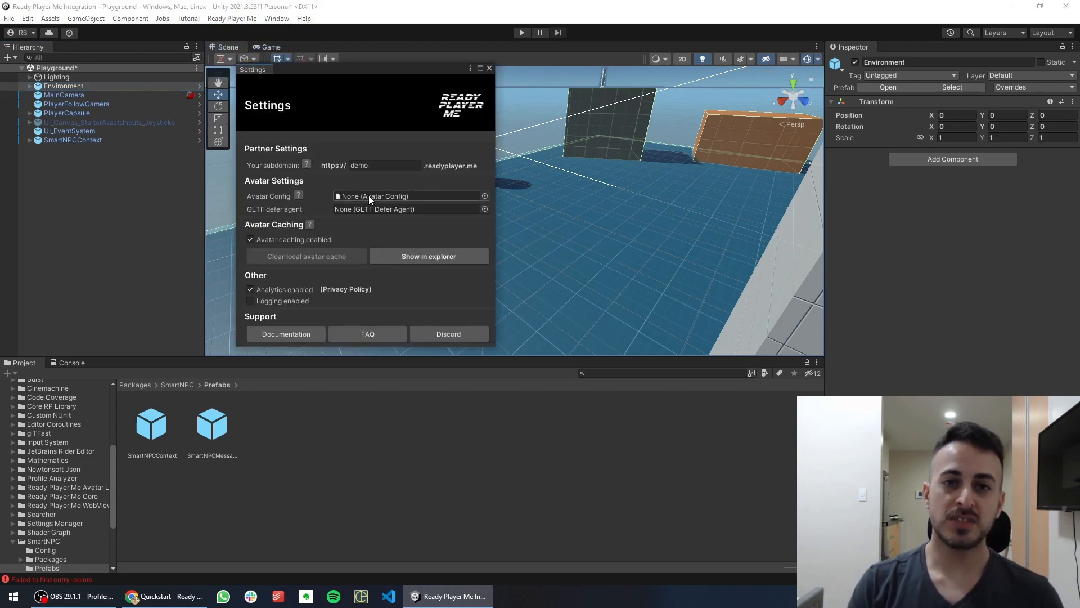
Assign SmartNPCAvatarConfig from Packages/SmartNPC/Config as the Avatar Config
{"action": "left_click", "coordinate": [47, 548]}
{"action": "scroll", "coordinate": [52, 510], "scroll_direction": "down", "scroll_amount": 2}
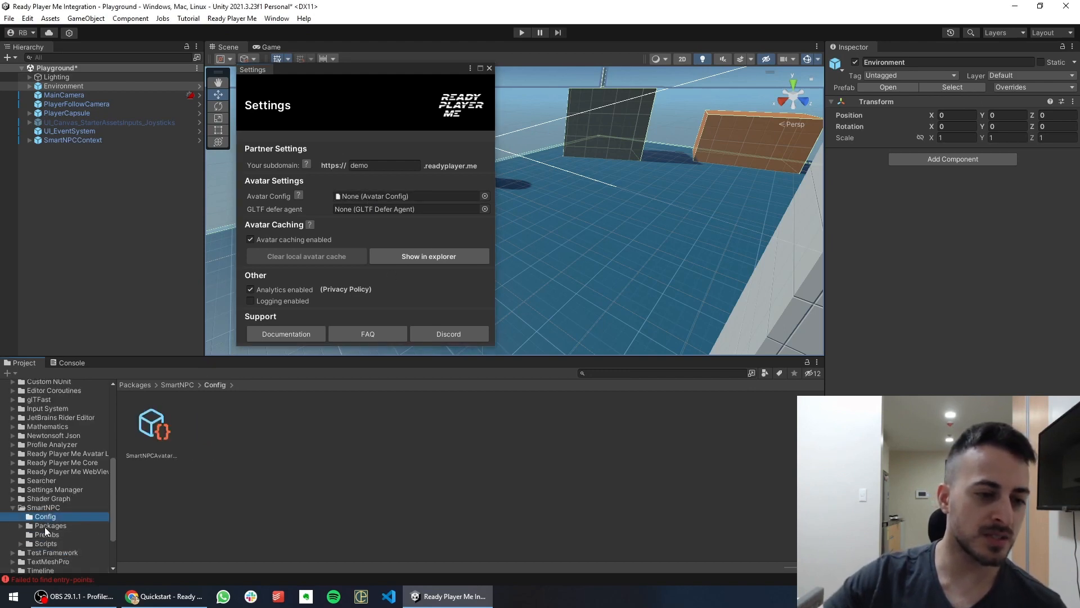
{"action": "left_click", "coordinate": [163, 452]}
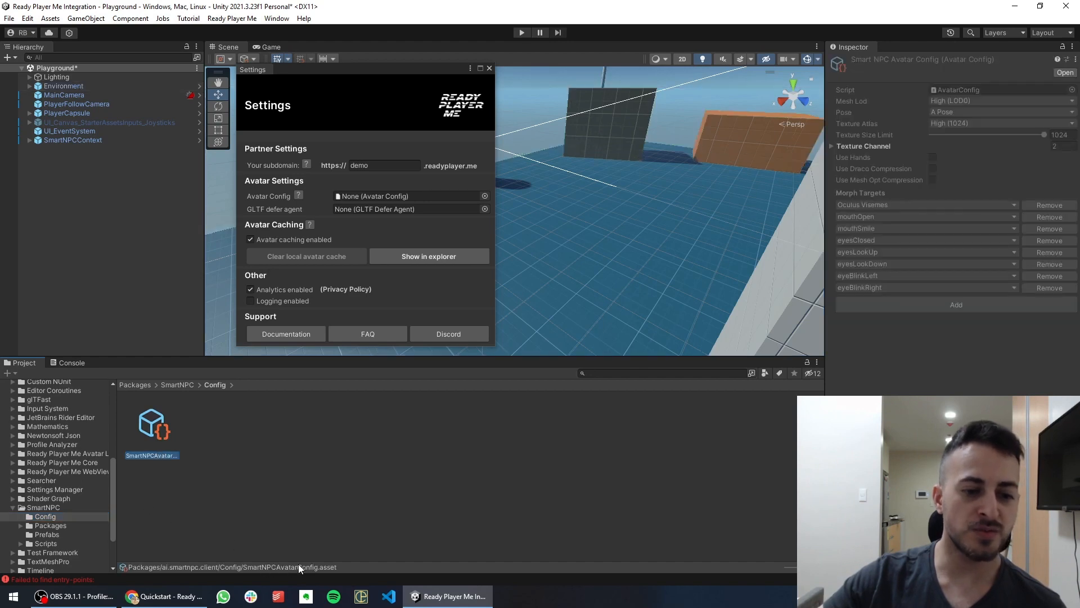
{"action": "left_click_drag", "start_coordinate": [152, 432], "coordinate": [355, 195]}
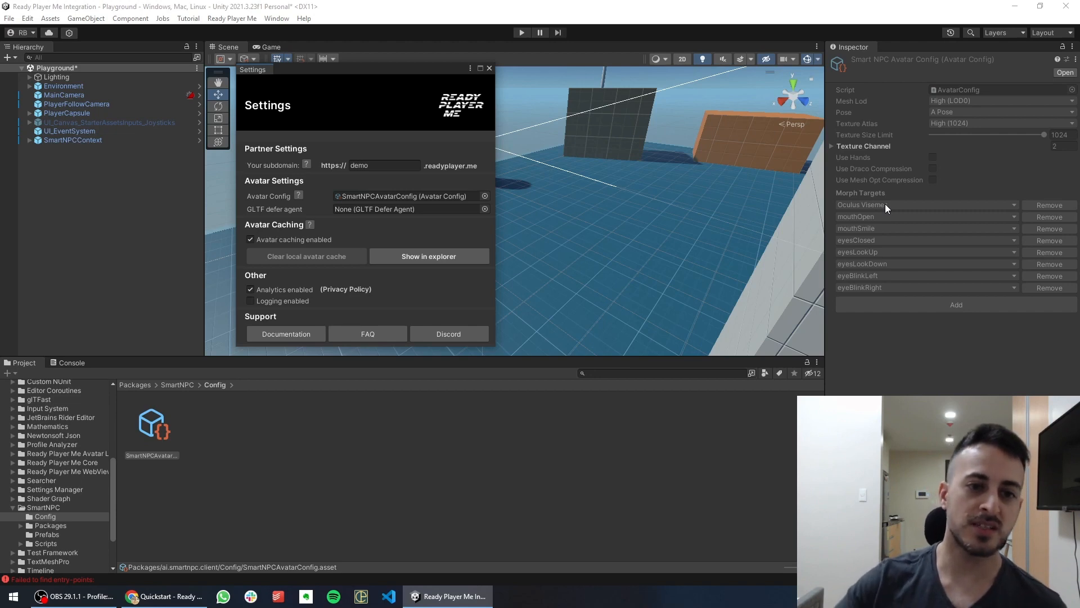
Load the female avatar into the scene from its pasted URL in Avatar Loader
{"action": "left_click", "coordinate": [489, 68]}
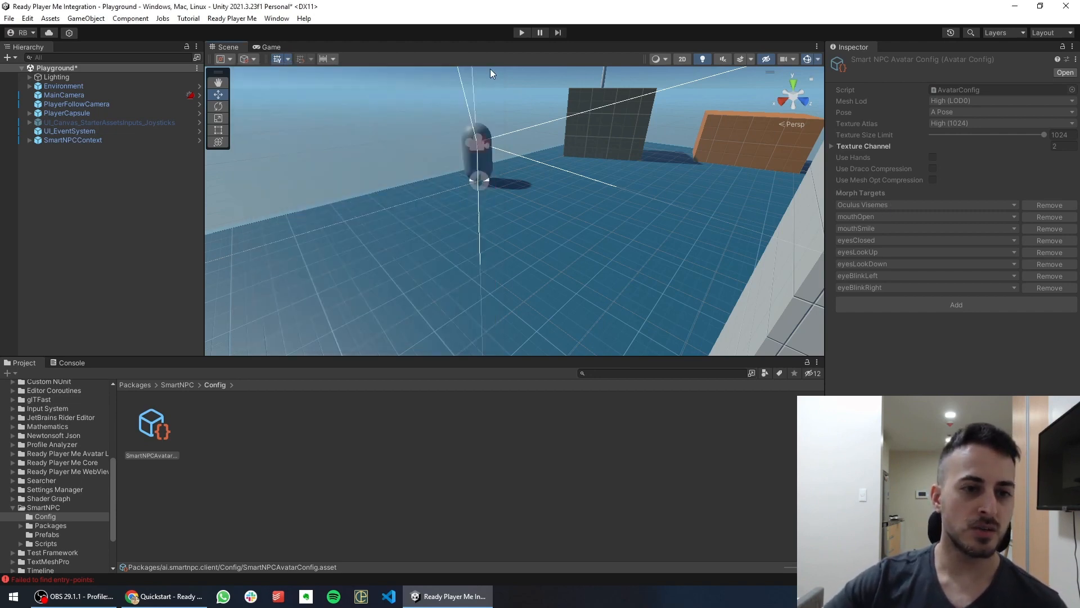
{"action": "left_click", "coordinate": [241, 20]}
{"action": "left_click", "coordinate": [244, 32]}
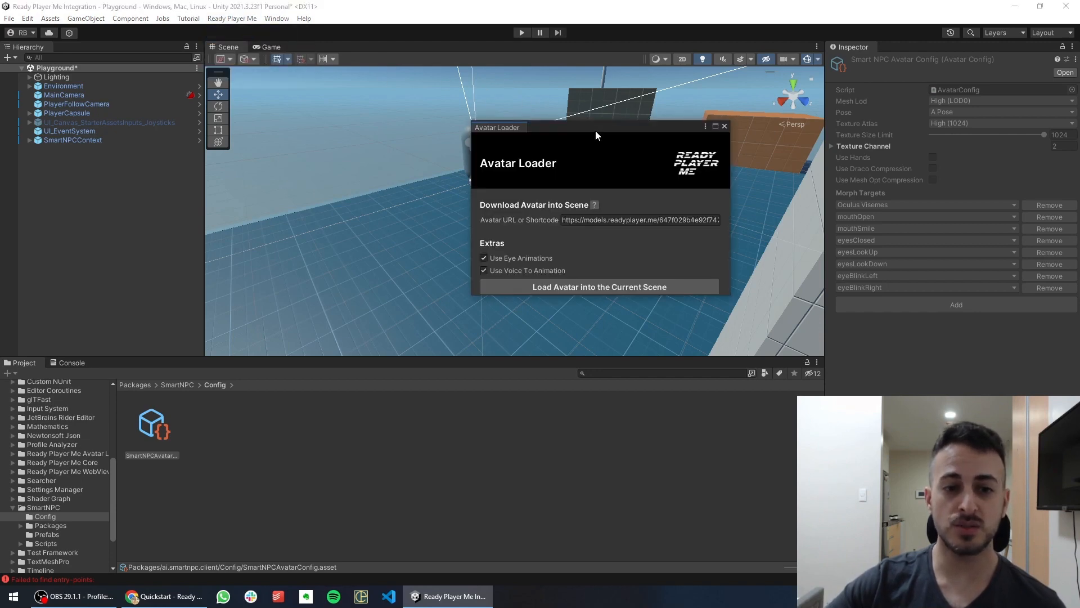
{"action": "left_click_drag", "start_coordinate": [595, 130], "coordinate": [575, 115]}
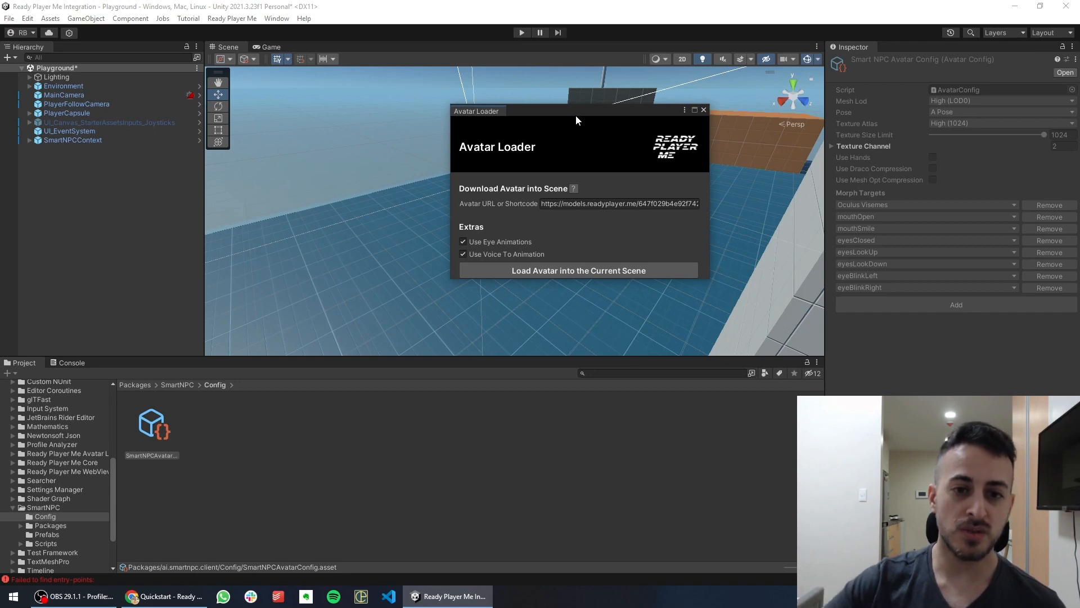
{"action": "left_click_drag", "start_coordinate": [611, 204], "coordinate": [540, 204]}
{"action": "type", "text": "https://models.readyplayer.me/647f029b4e92f742bf505fe4.glb"}
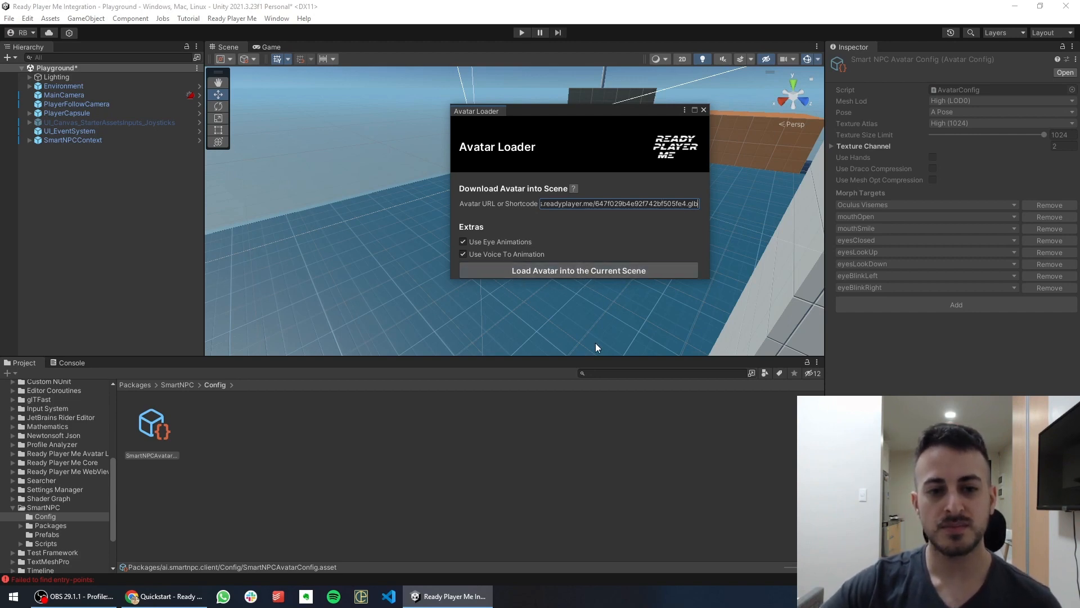
{"action": "left_click_drag", "start_coordinate": [562, 121], "coordinate": [788, 144]}
Move the avatar out of the player capsule to Z 1.902
{"action": "double_click", "coordinate": [61, 148]}
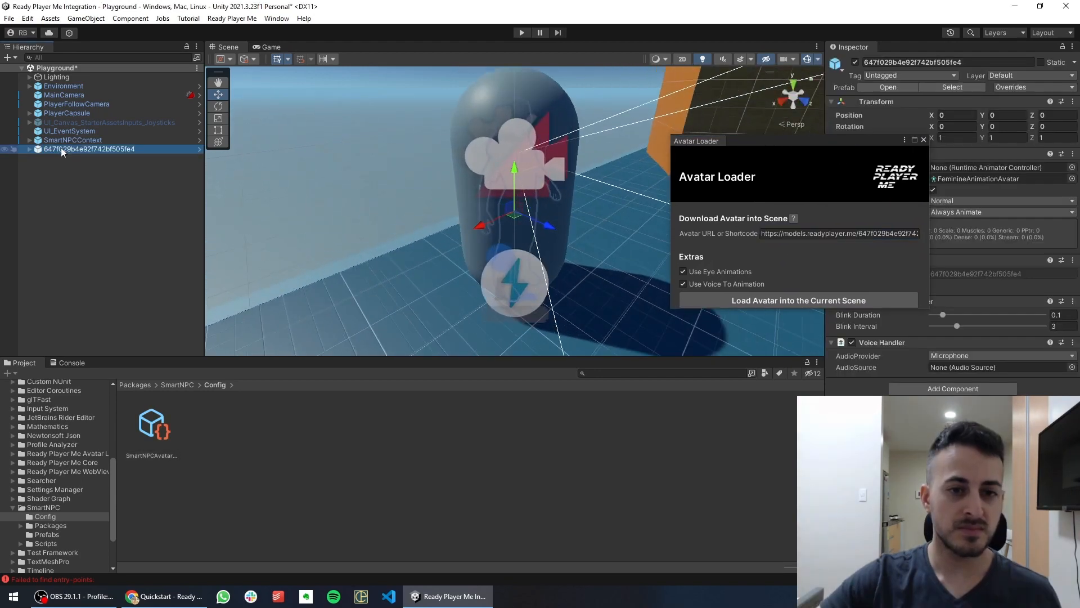
{"action": "middle_click_drag", "start_coordinate": [601, 206], "coordinate": [573, 230]}
{"action": "scroll", "coordinate": [593, 195], "scroll_direction": "down", "scroll_amount": 2}
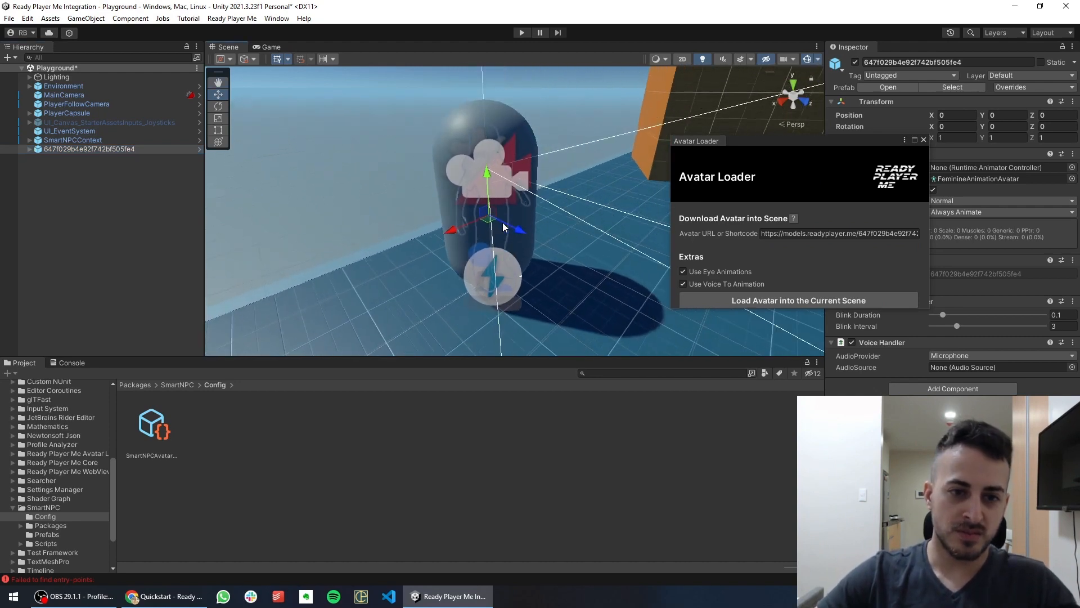
{"action": "left_click_drag", "start_coordinate": [522, 227], "coordinate": [655, 296]}
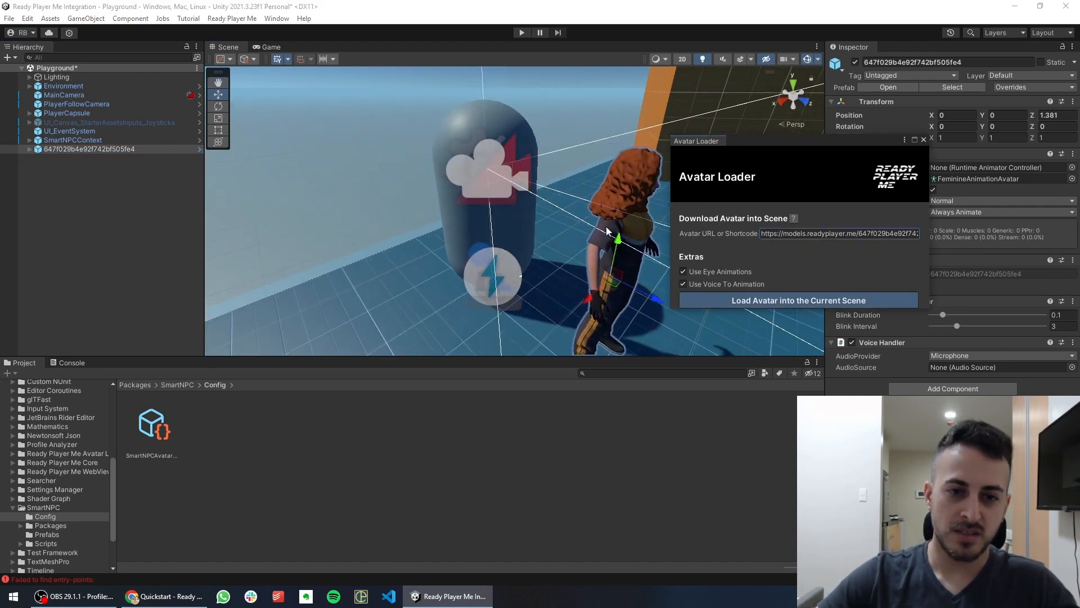
{"action": "middle_click_drag", "start_coordinate": [589, 227], "coordinate": [513, 196]}
{"action": "left_click_drag", "start_coordinate": [502, 171], "coordinate": [555, 209]}
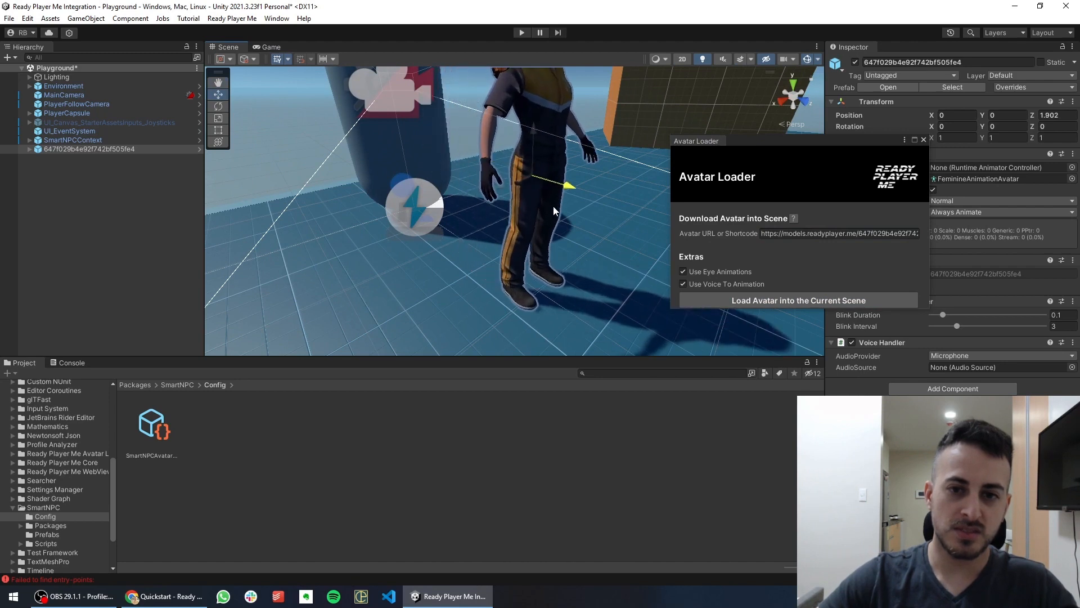
{"action": "middle_click_drag", "start_coordinate": [554, 210], "coordinate": [562, 242]}
{"action": "scroll", "coordinate": [562, 244], "scroll_direction": "down", "scroll_amount": 6}
{"action": "middle_click_drag", "start_coordinate": [598, 295], "coordinate": [563, 260]}
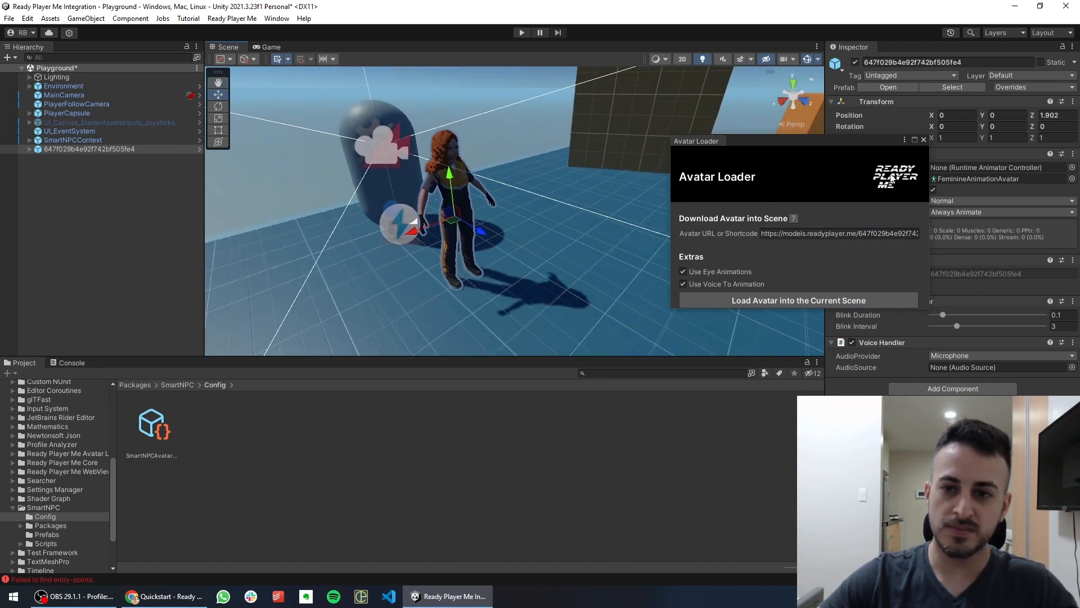
Set the avatar's Y rotation to 180 and nudge it toward the camera
{"action": "left_click_drag", "start_coordinate": [825, 145], "coordinate": [806, 172]}
{"action": "left_click", "coordinate": [1013, 126]}
{"action": "type", "text": "18"}
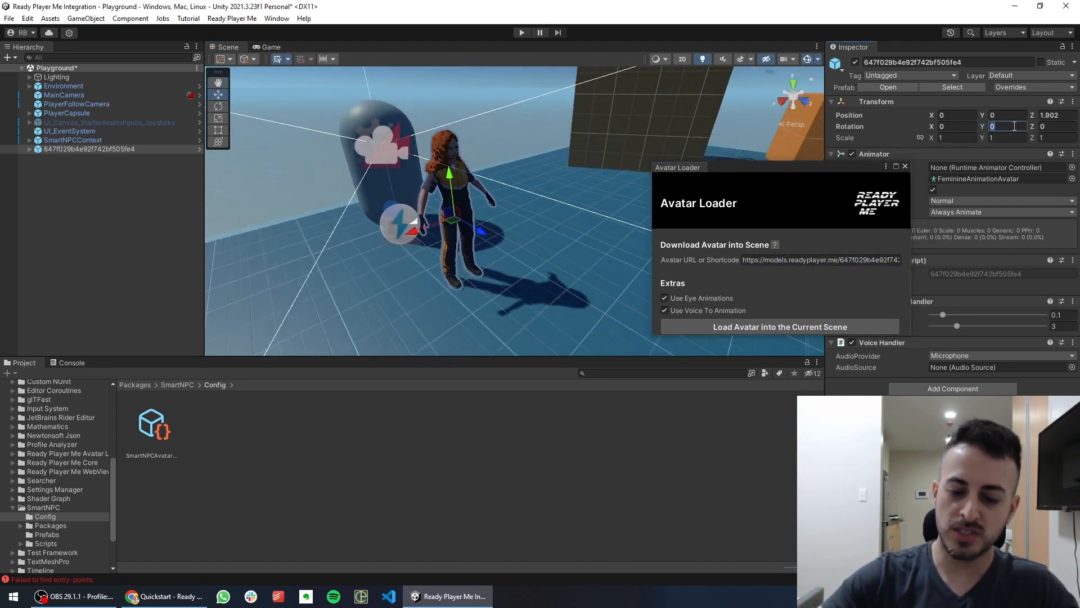
{"action": "type", "text": "0"}
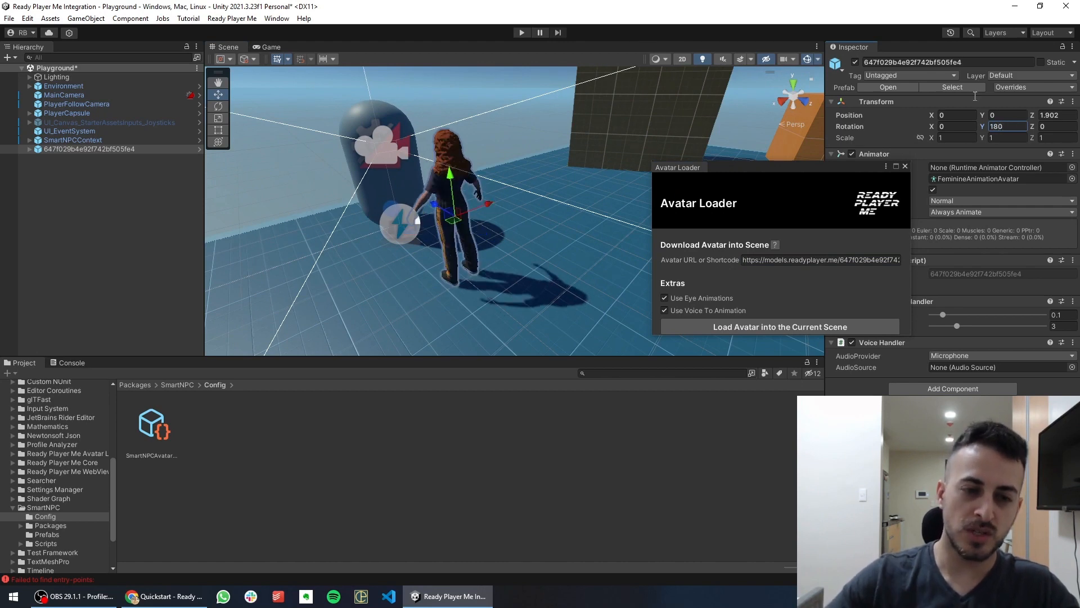
{"action": "left_click_drag", "start_coordinate": [454, 217], "coordinate": [498, 248]}
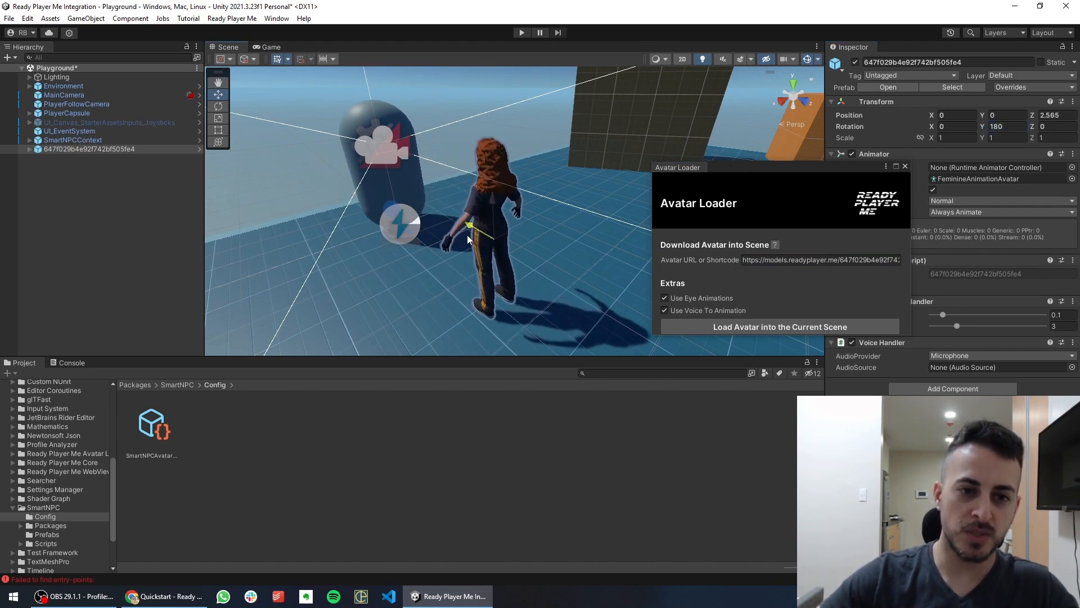
{"action": "left_click", "coordinate": [232, 18]}
{"action": "left_click", "coordinate": [232, 18]}
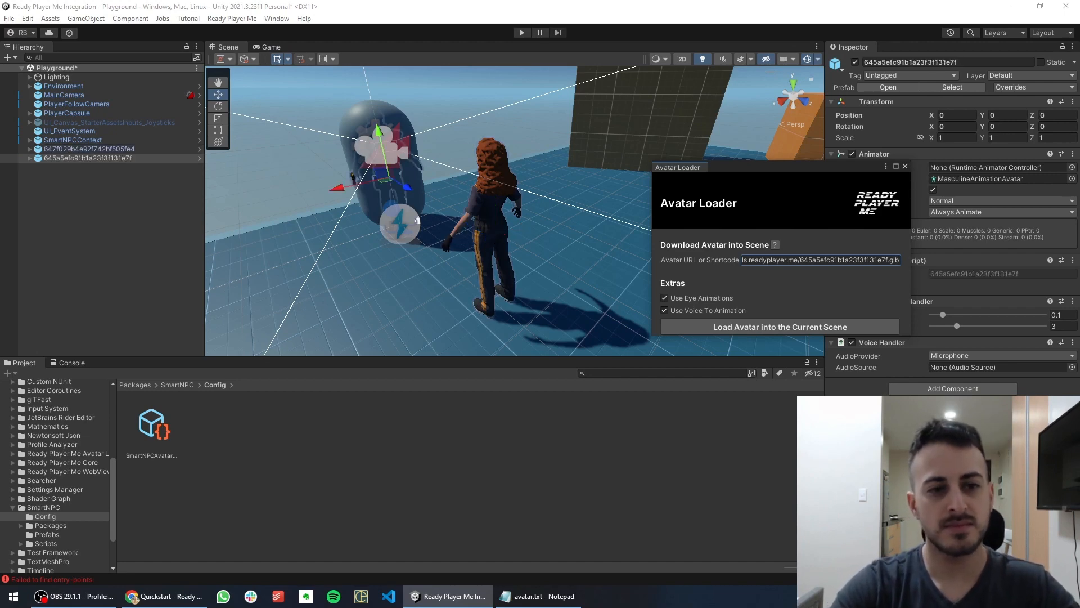
Move the male avatar in front of the capsule and set its Y rotation to 180
{"action": "left_click_drag", "start_coordinate": [405, 189], "coordinate": [346, 327]}
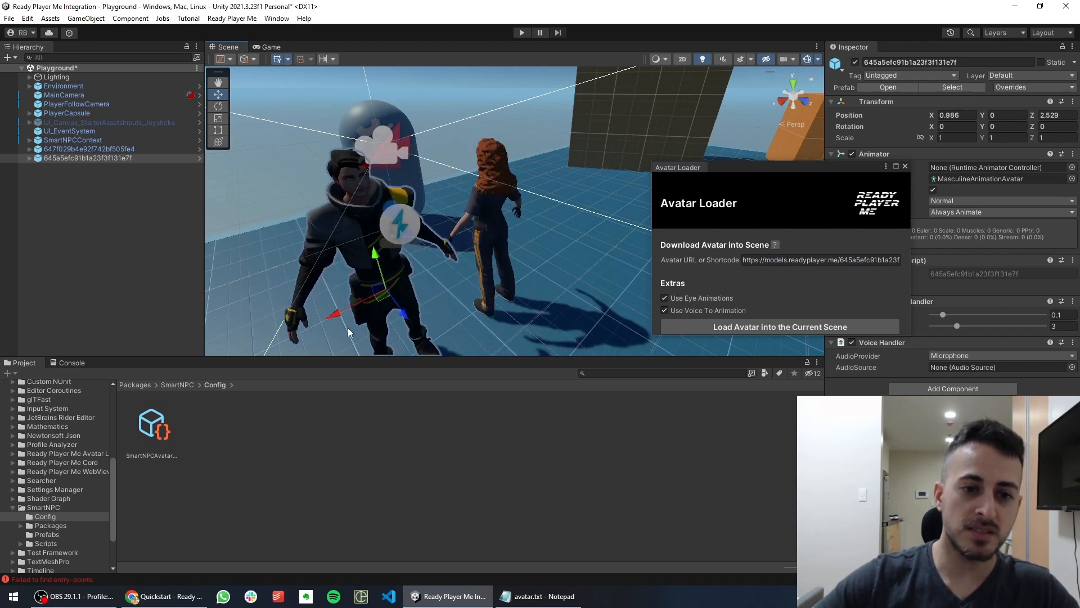
{"action": "left_click", "coordinate": [1007, 128]}
{"action": "type", "text": "18"}
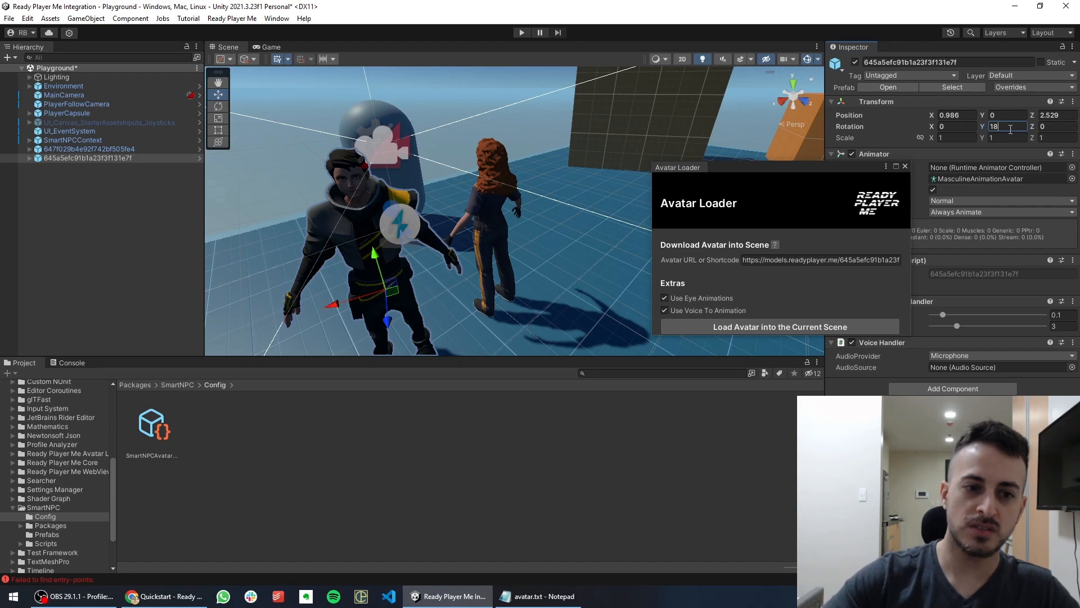
{"action": "type", "text": "0"}
Slide the female avatar sideways to X -0.913, beside the male avatar
{"action": "left_click", "coordinate": [494, 218]}
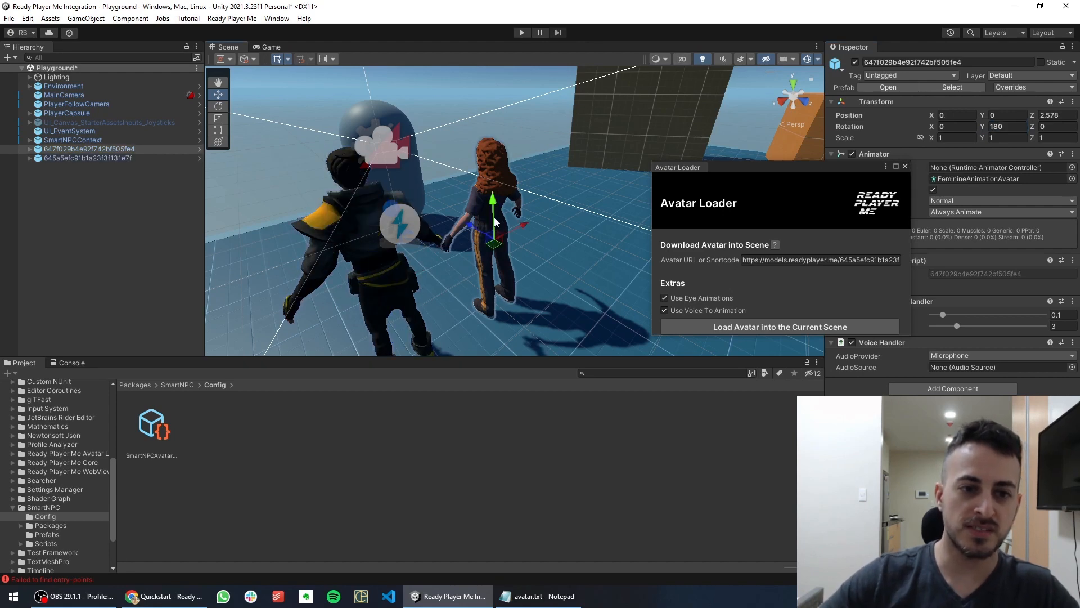
{"action": "left_click_drag", "start_coordinate": [521, 224], "coordinate": [660, 177]}
{"action": "left_click", "coordinate": [904, 167]}
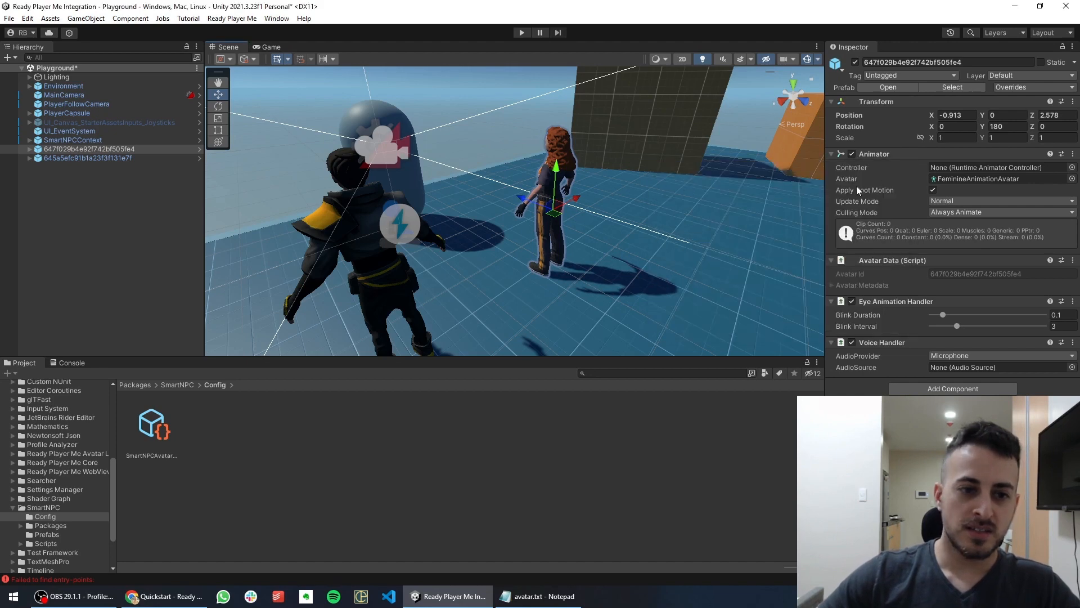
{"action": "middle_click_drag", "start_coordinate": [494, 236], "coordinate": [525, 262]}
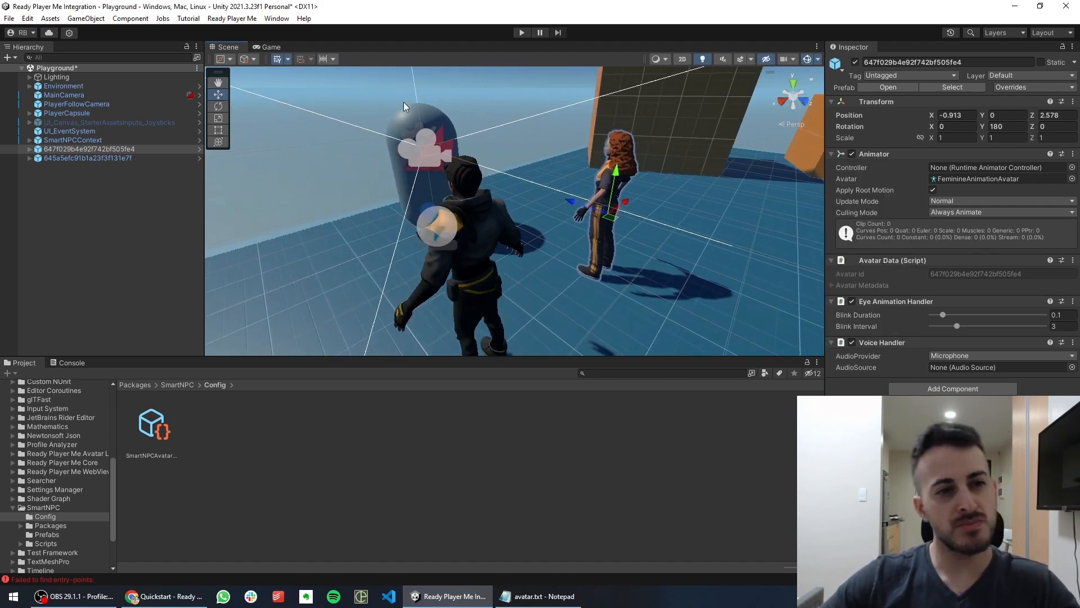
{"action": "left_click", "coordinate": [229, 19]}
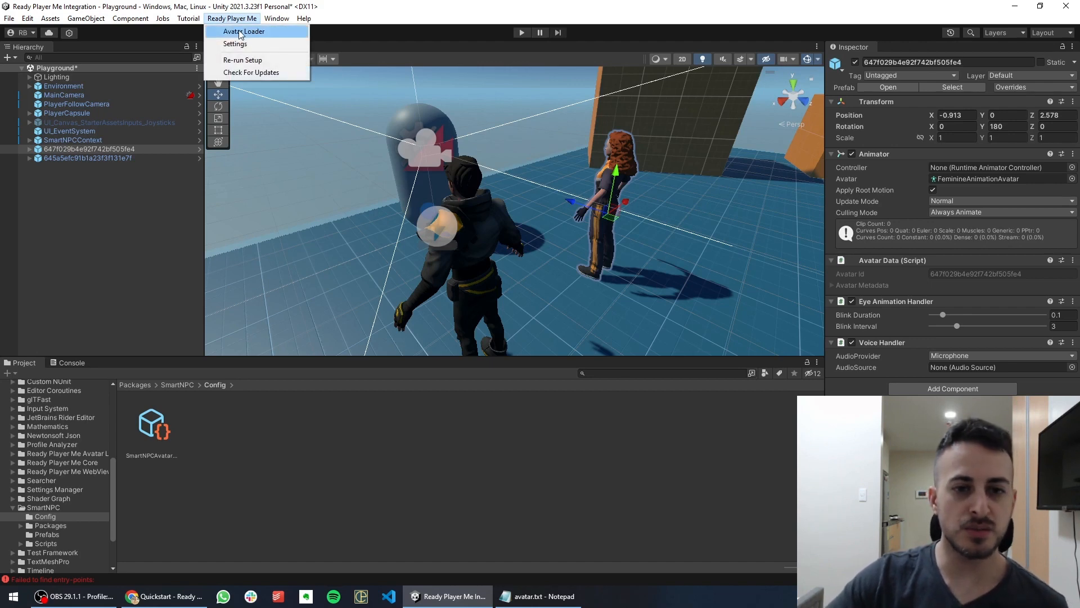
{"action": "left_click", "coordinate": [240, 32]}
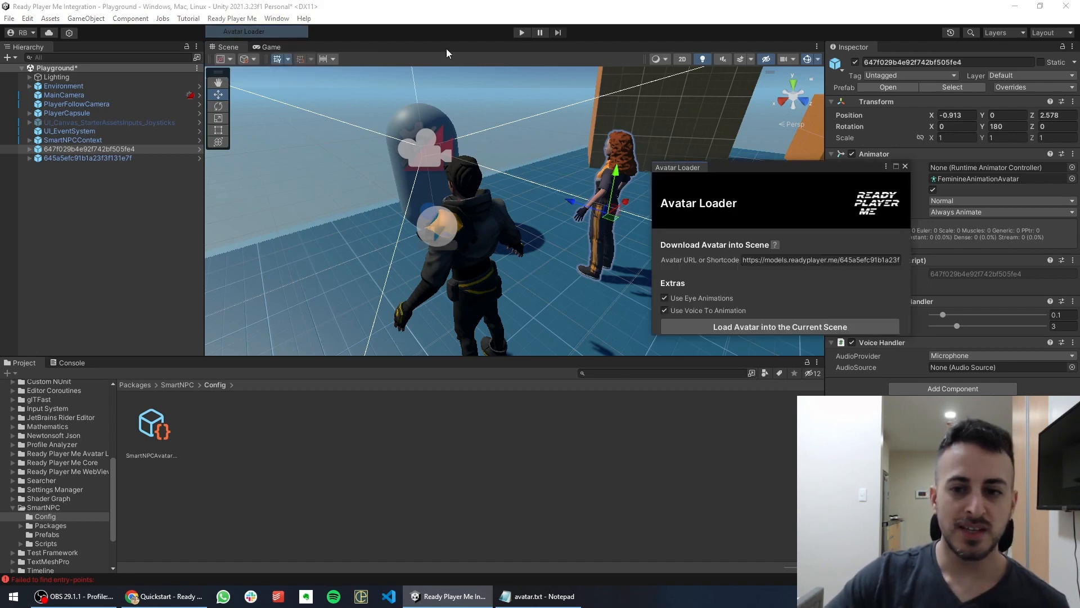
{"action": "left_click", "coordinate": [905, 167]}
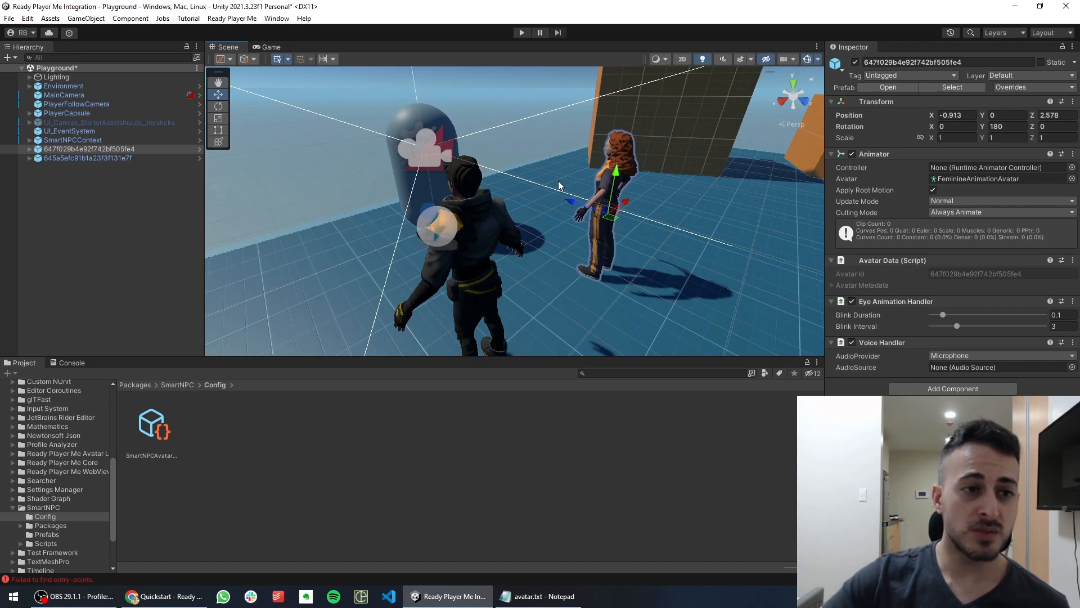
Import the QuickStart sample of Ready Player Me Avatar Loader 1.3.0 via Package Manager
{"action": "left_click", "coordinate": [277, 18]}
{"action": "left_click", "coordinate": [305, 136]}
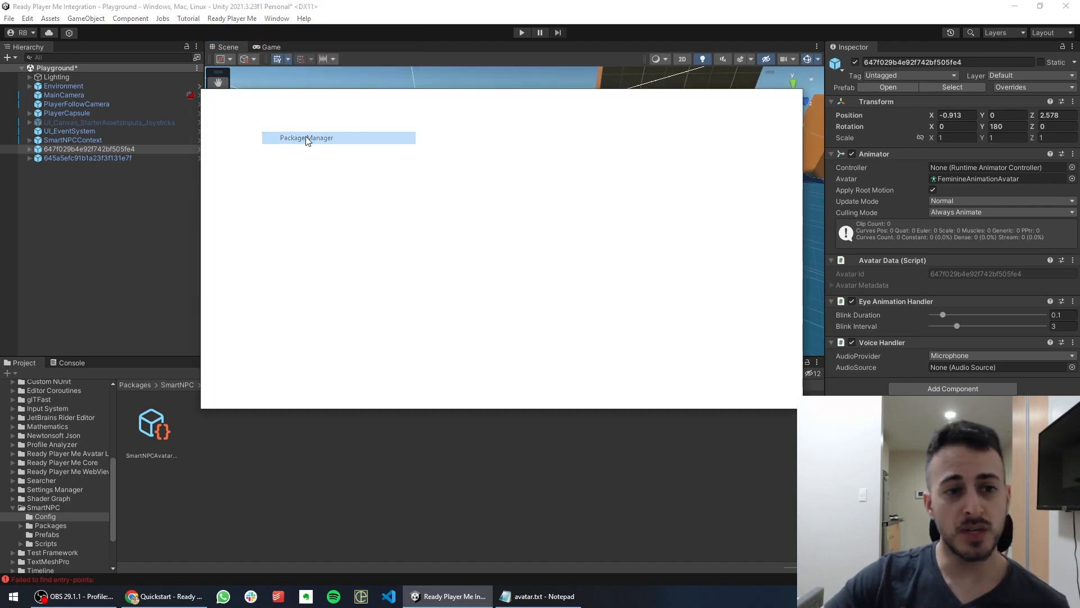
{"action": "left_click", "coordinate": [248, 195]}
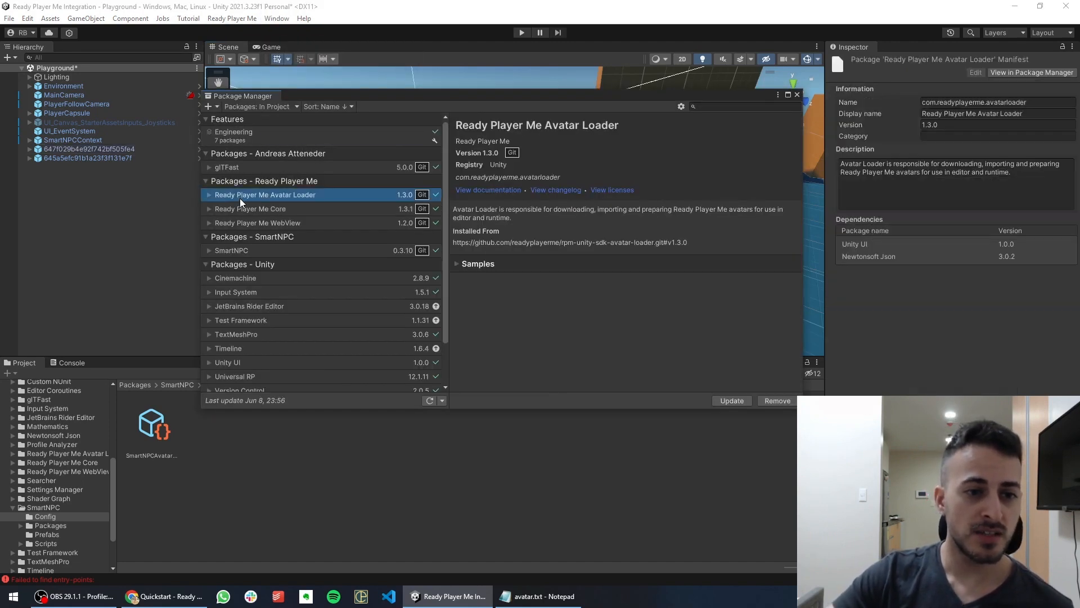
{"action": "left_click", "coordinate": [456, 264]}
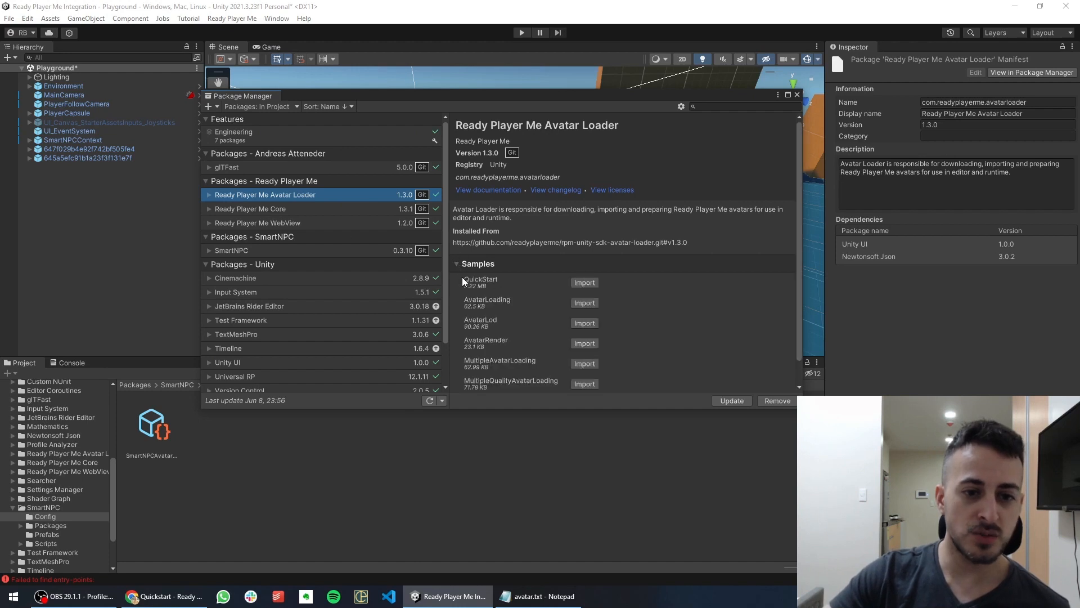
{"action": "left_click", "coordinate": [584, 283]}
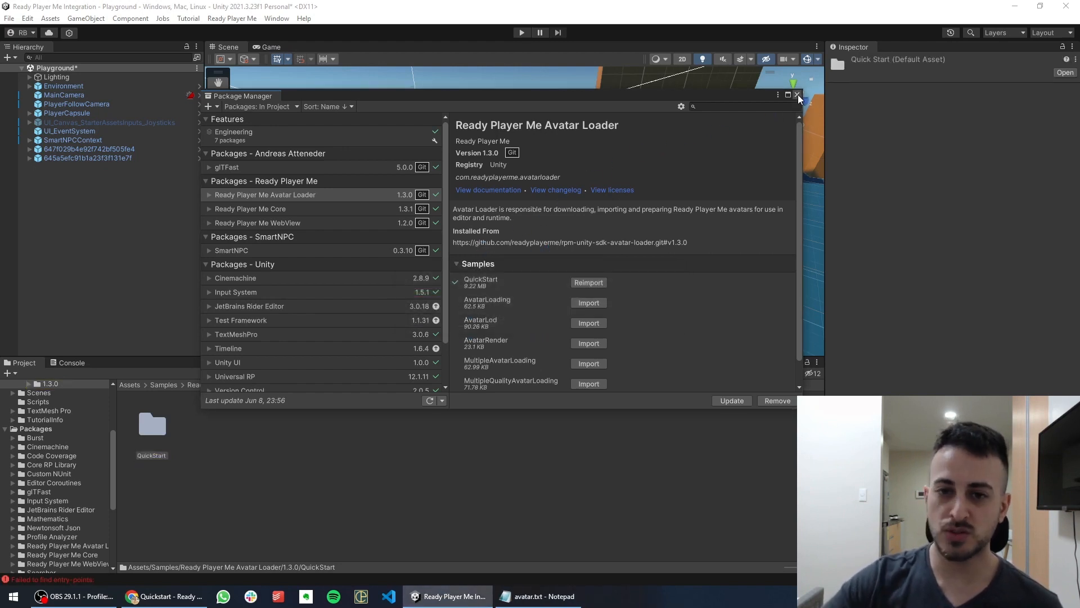
{"action": "left_click", "coordinate": [797, 95]}
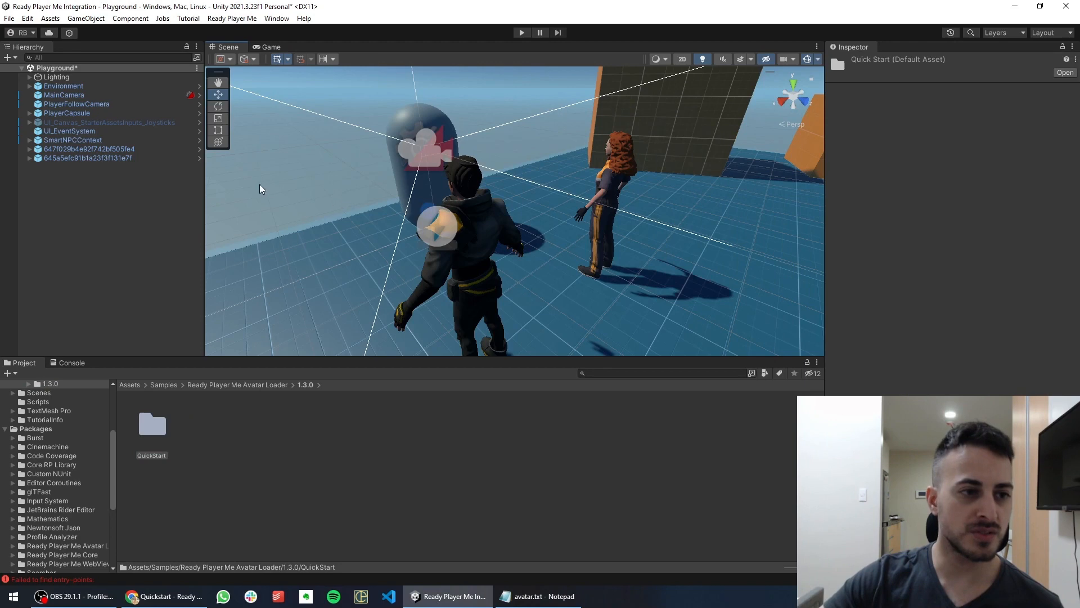
Assign the RpmPlayer animator controller to the female avatar
{"action": "left_click", "coordinate": [88, 131]}
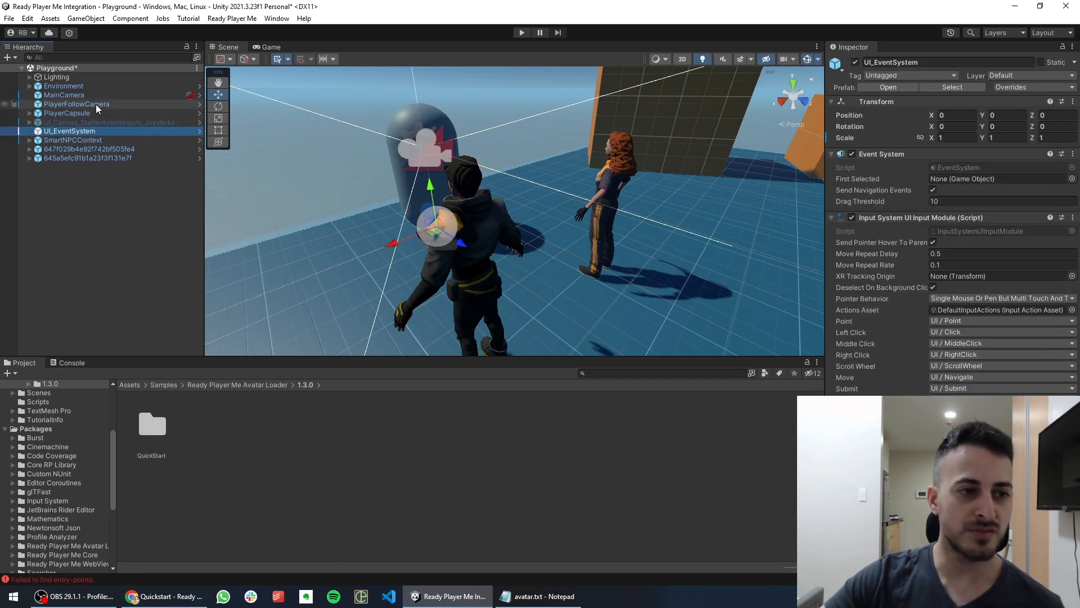
{"action": "left_click", "coordinate": [66, 150]}
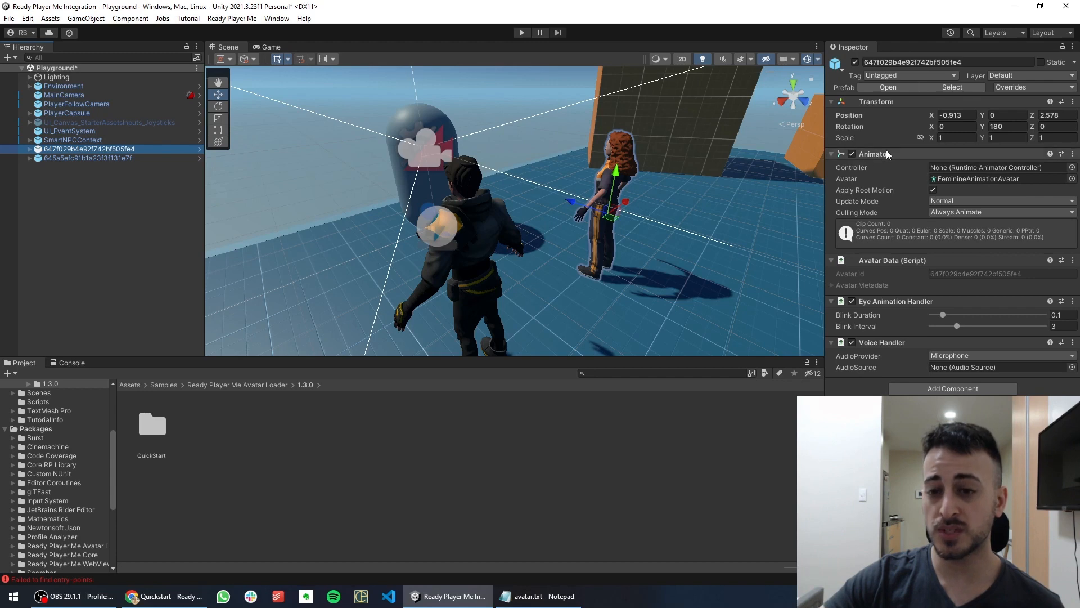
{"action": "left_click", "coordinate": [1072, 167]}
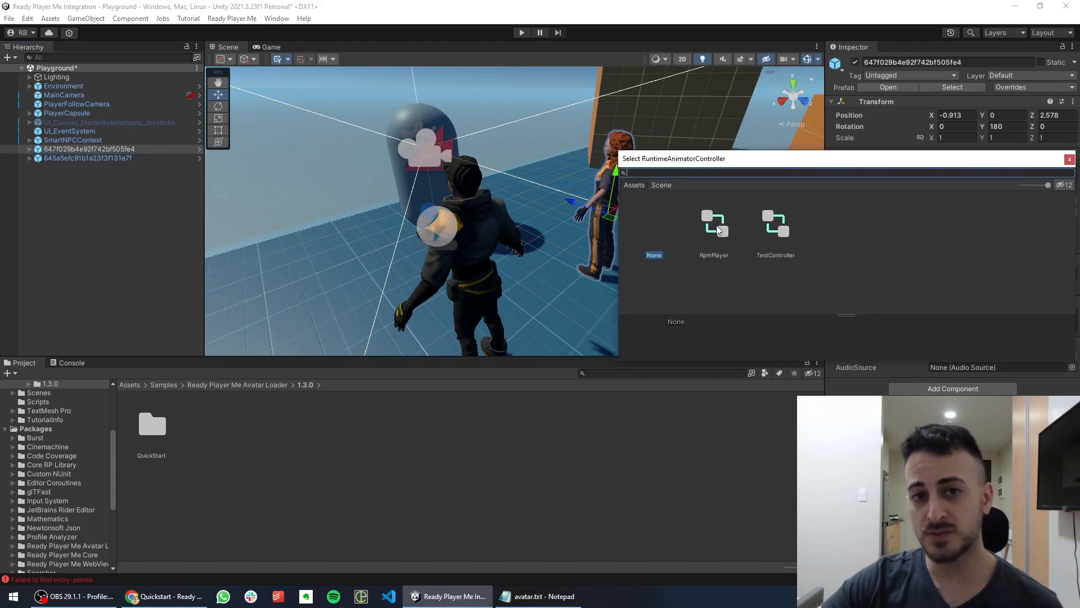
{"action": "double_click", "coordinate": [716, 223]}
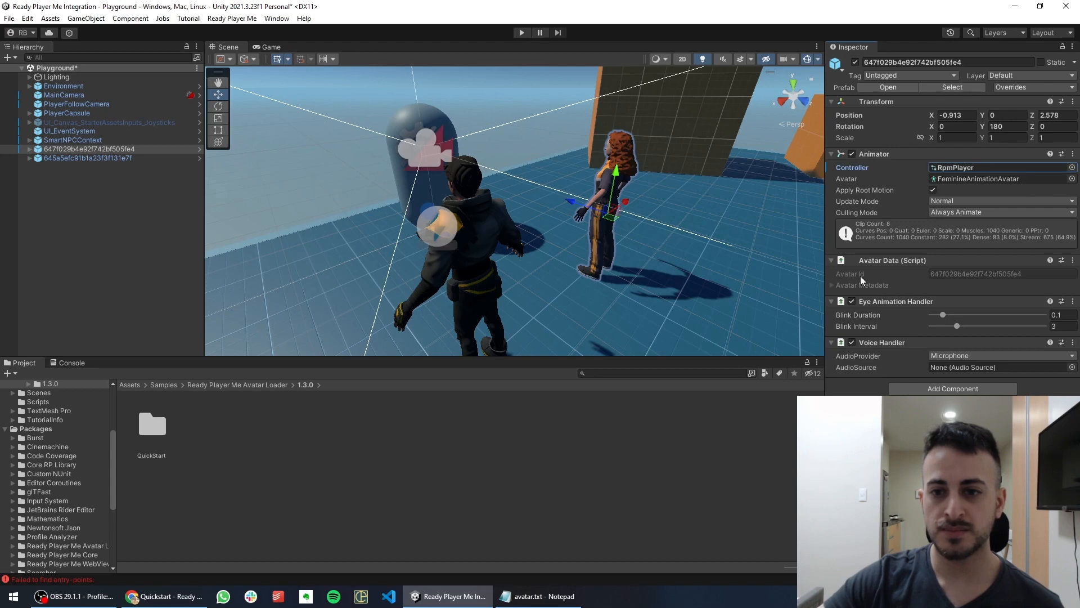
Pick RpmPlayer as the male avatar's Animator Controller
{"action": "left_click", "coordinate": [107, 158]}
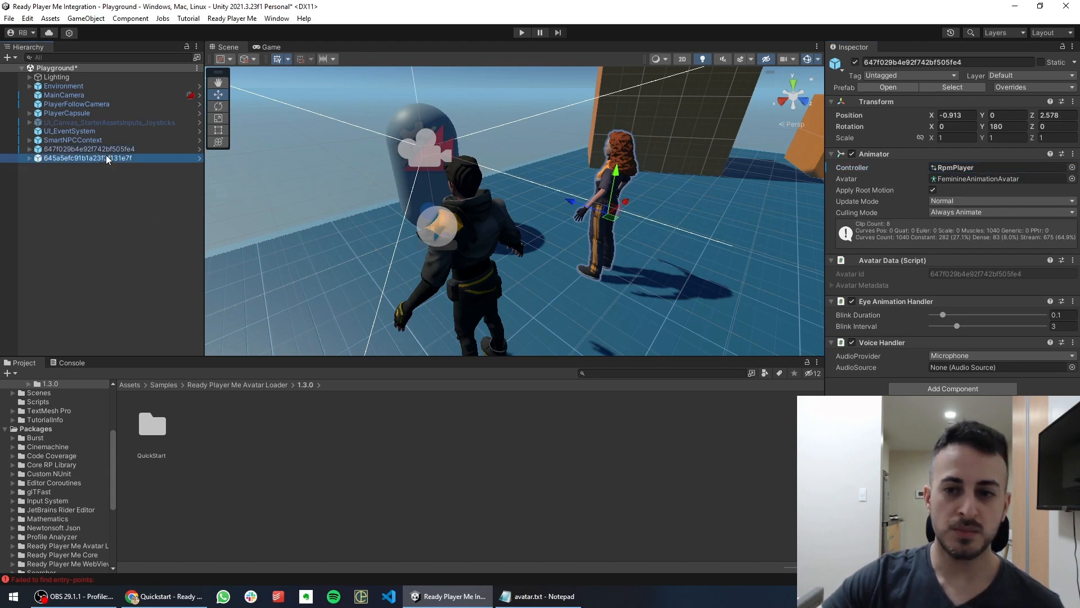
{"action": "left_click", "coordinate": [1072, 168]}
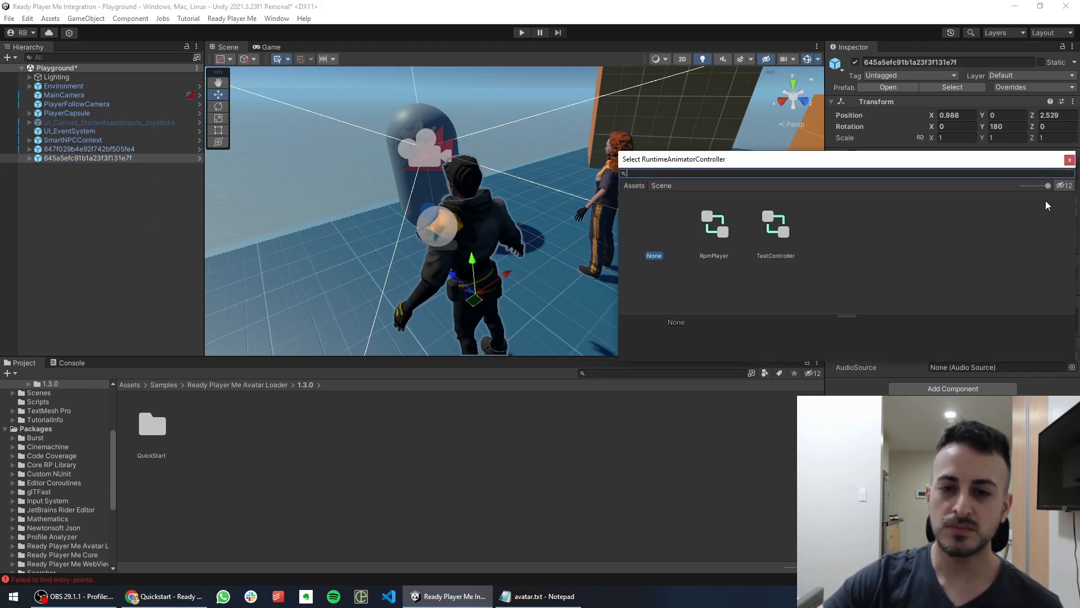
{"action": "double_click", "coordinate": [713, 225]}
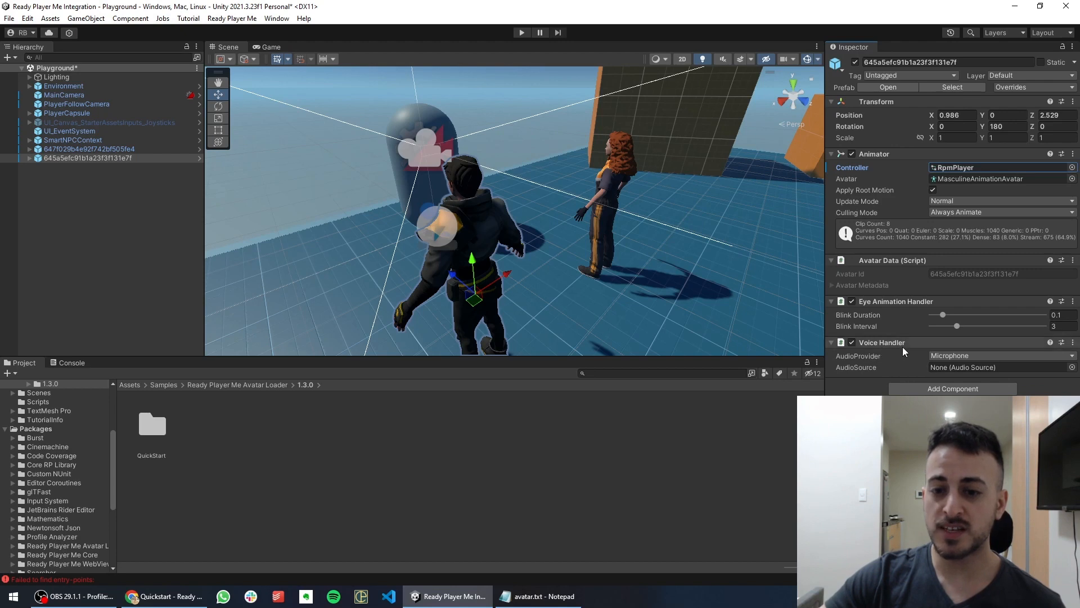
Switch the Voice Handler AudioProvider to Audio Clip on both the male and female avatars
{"action": "left_click", "coordinate": [950, 357]}
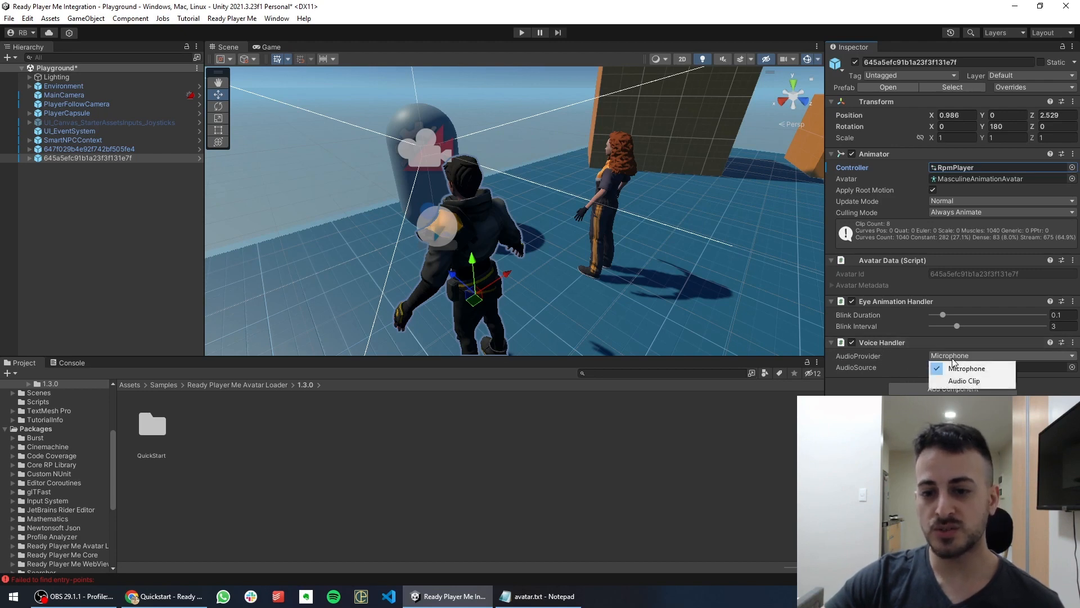
{"action": "left_click", "coordinate": [964, 381]}
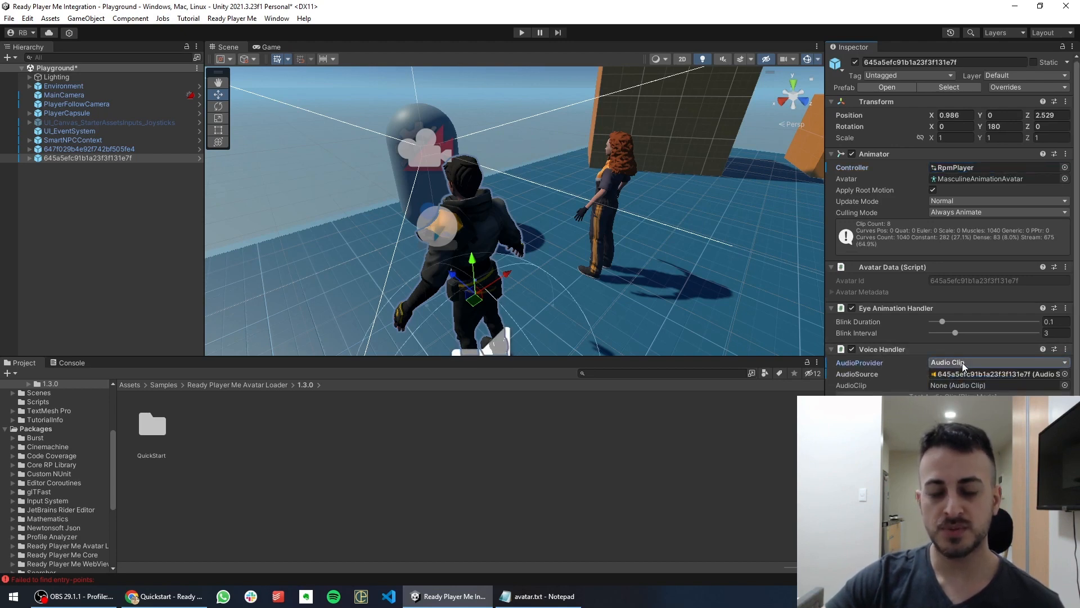
{"action": "left_click", "coordinate": [97, 150]}
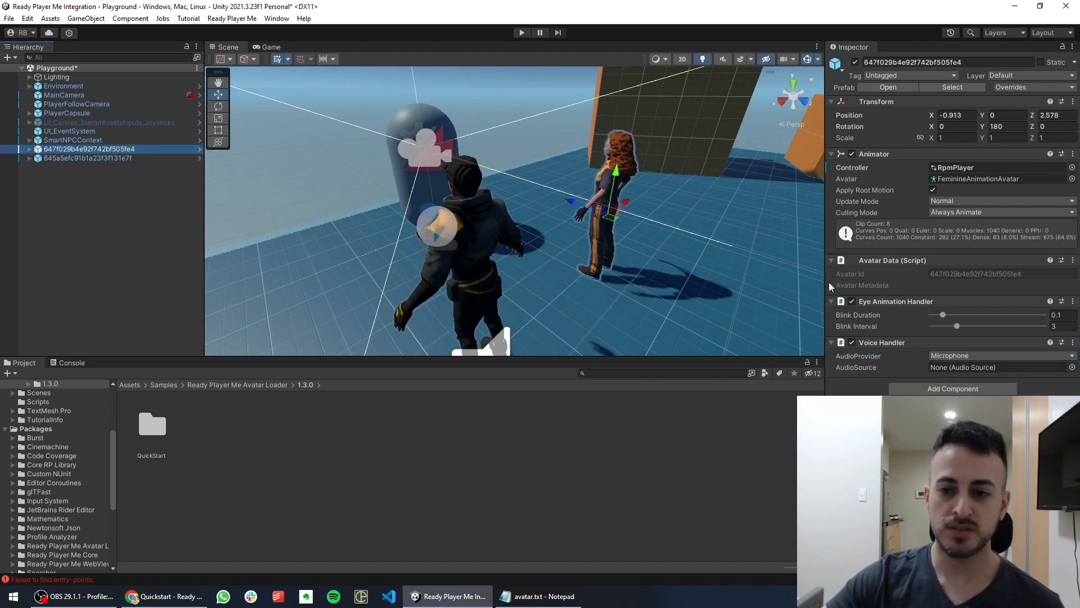
{"action": "left_click", "coordinate": [974, 356]}
{"action": "left_click", "coordinate": [963, 380]}
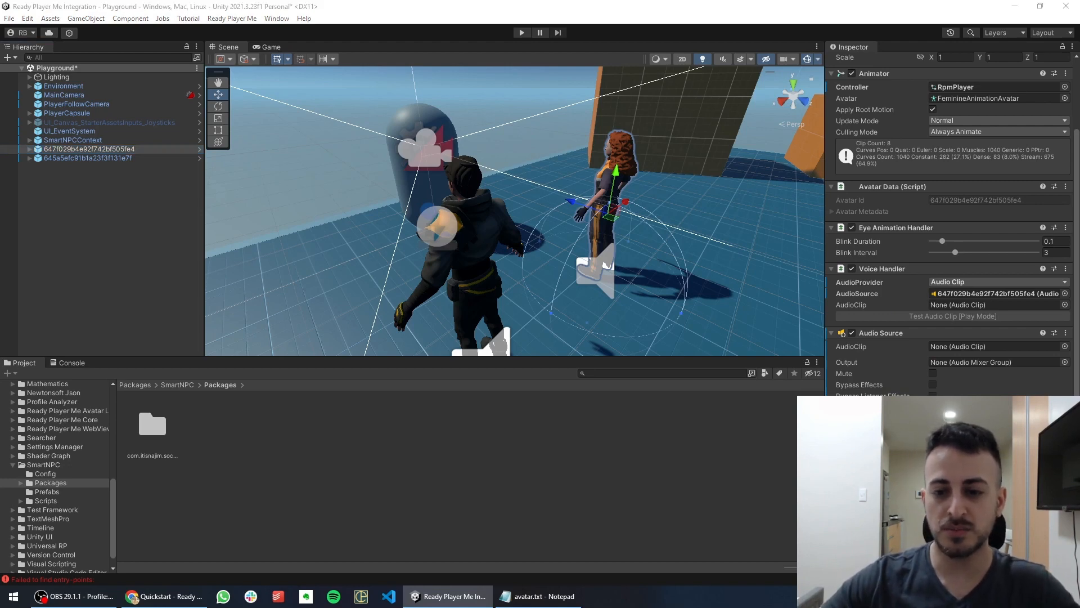
Bring up the browser with the Ready Player Me docs and go to SmartNPC Studio
{"action": "scroll", "coordinate": [951, 225], "scroll_direction": "down", "scroll_amount": 3}
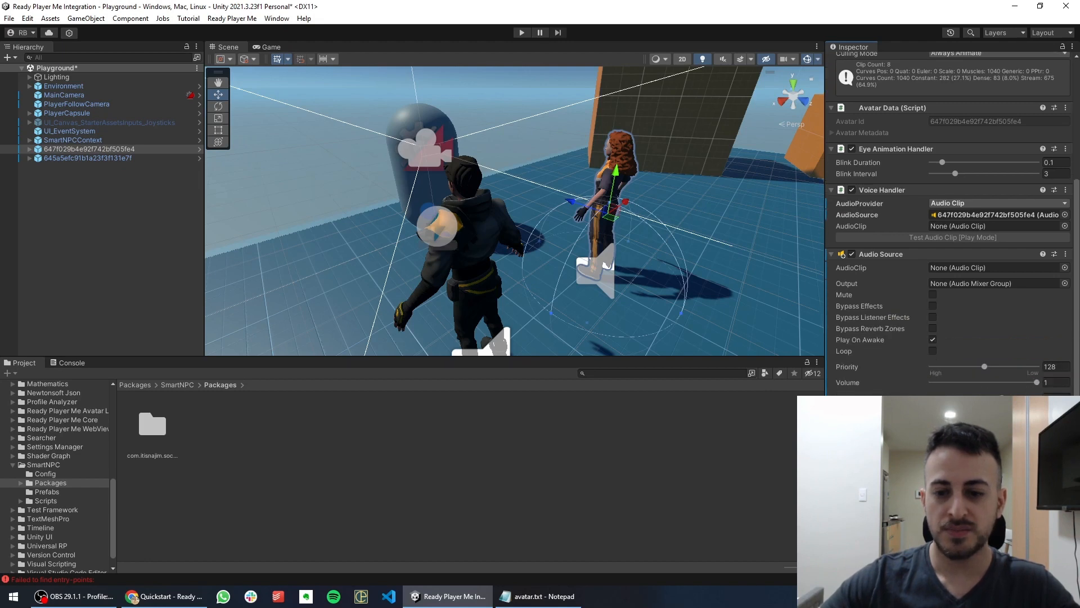
{"action": "left_click", "coordinate": [168, 596]}
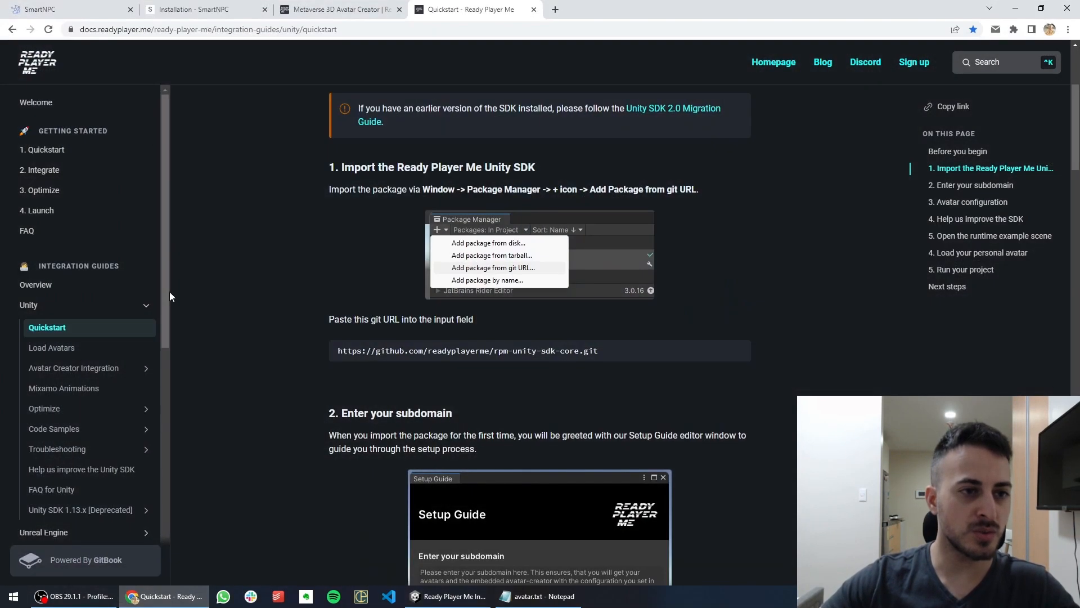
{"action": "left_click", "coordinate": [45, 9]}
Copy Elys's Character ID from her SmartNPC Studio character page
{"action": "left_click", "coordinate": [53, 144]}
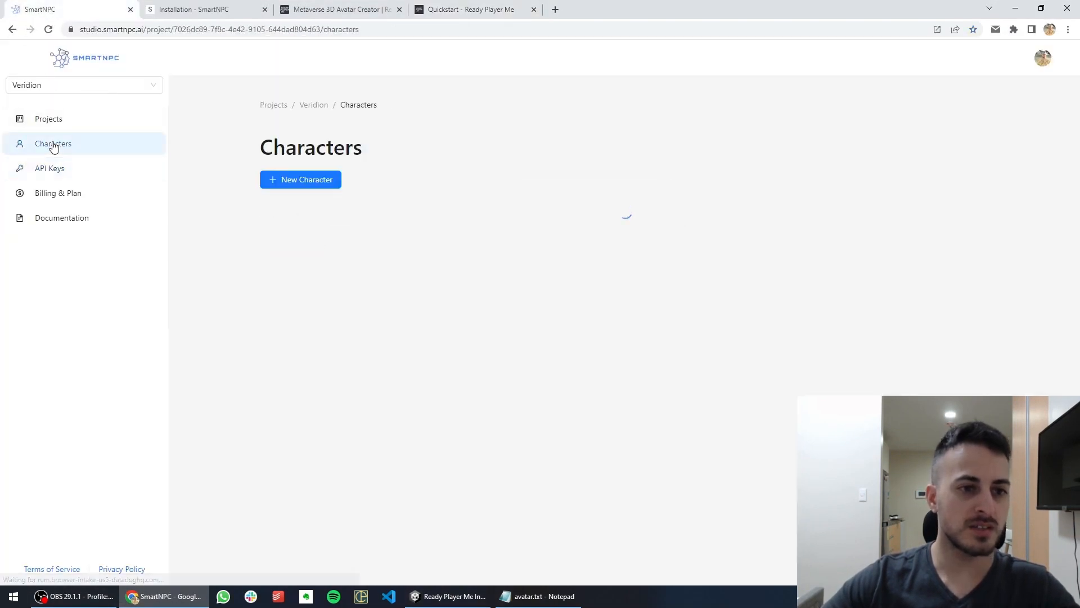
{"action": "left_click", "coordinate": [402, 288]}
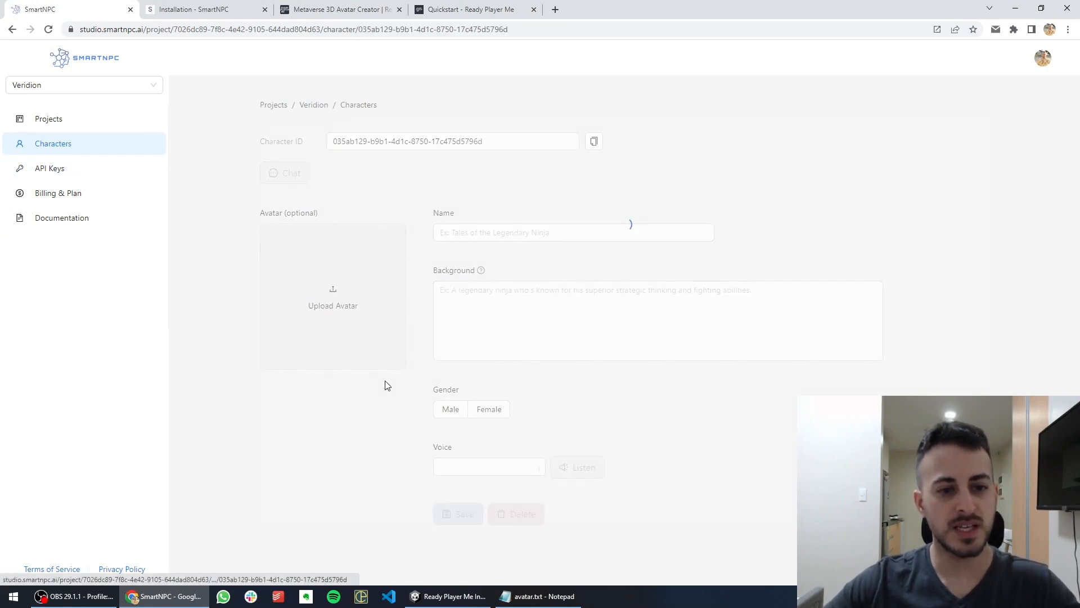
{"action": "left_click", "coordinate": [593, 178]}
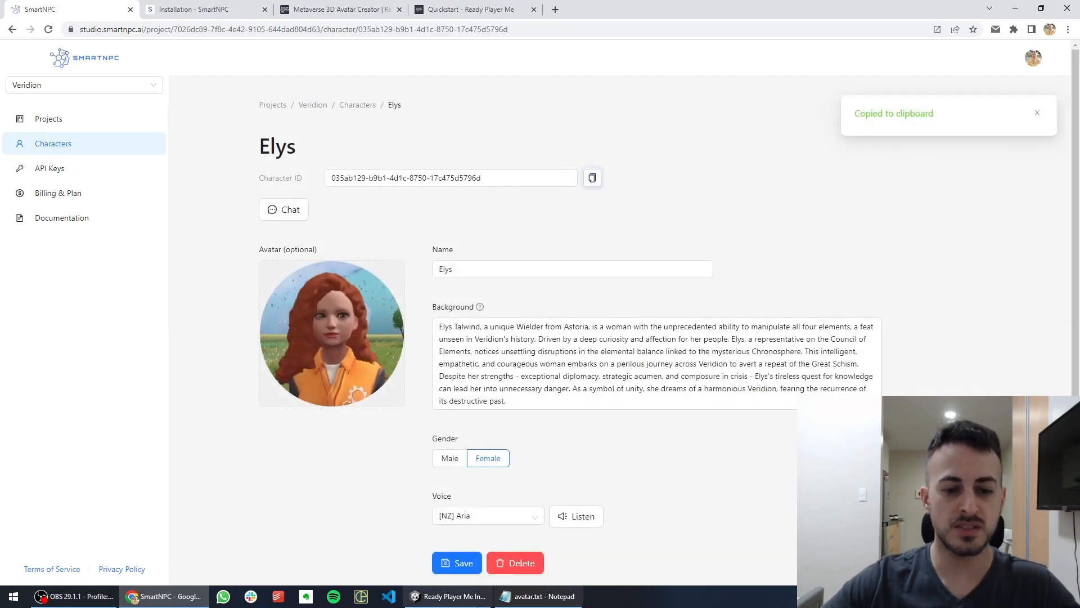
{"action": "left_click", "coordinate": [448, 596]}
Close the Notepad window and select the avatar 645a5efc91b1a23f3f131e7f in Unity
{"action": "right_click", "coordinate": [574, 597]}
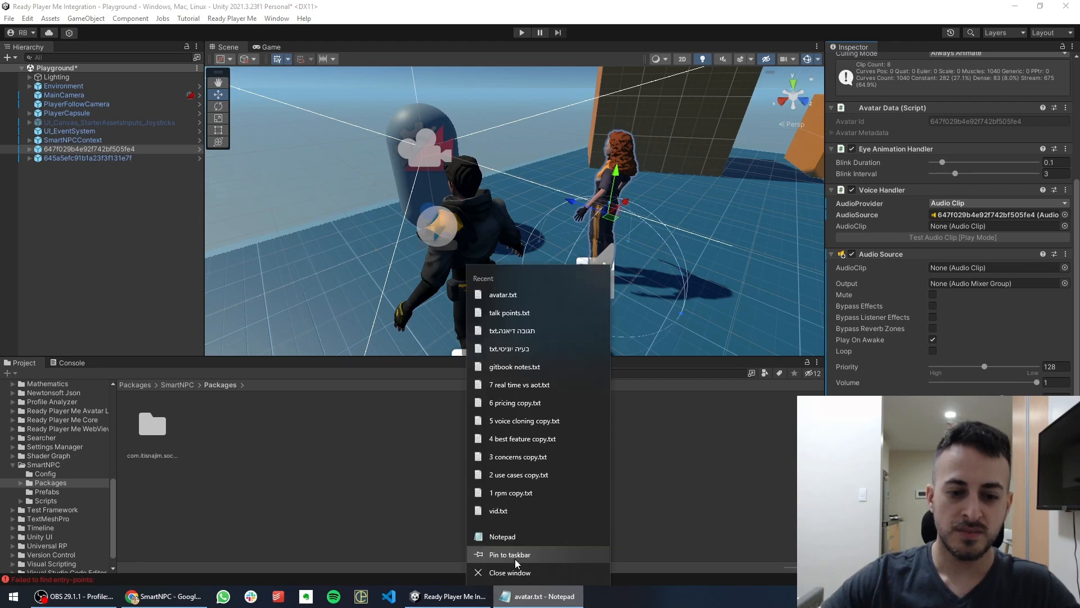
{"action": "left_click", "coordinate": [513, 562]}
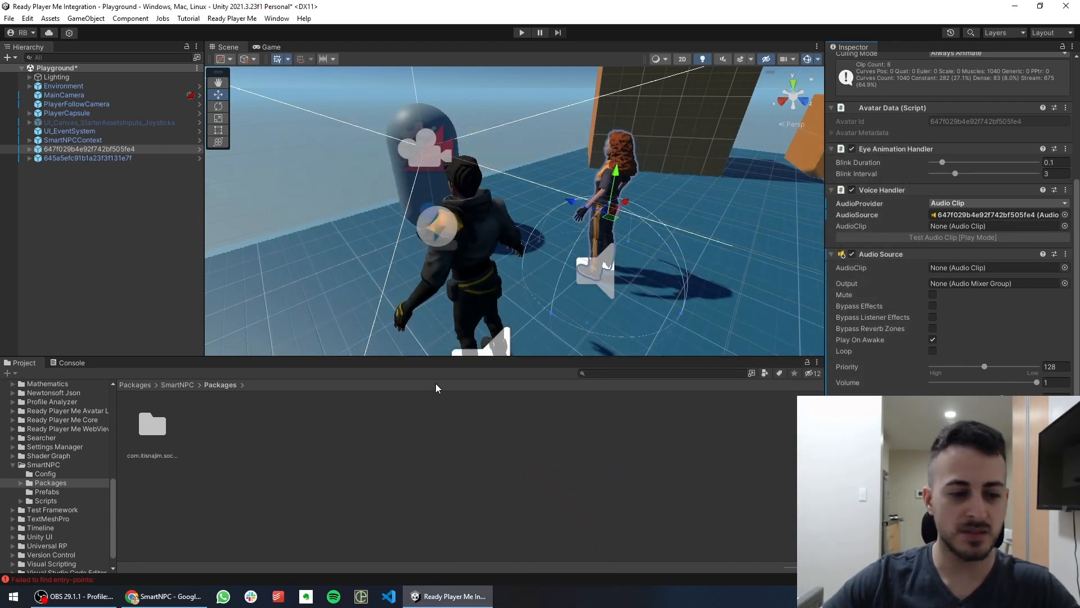
{"action": "left_click", "coordinate": [85, 157]}
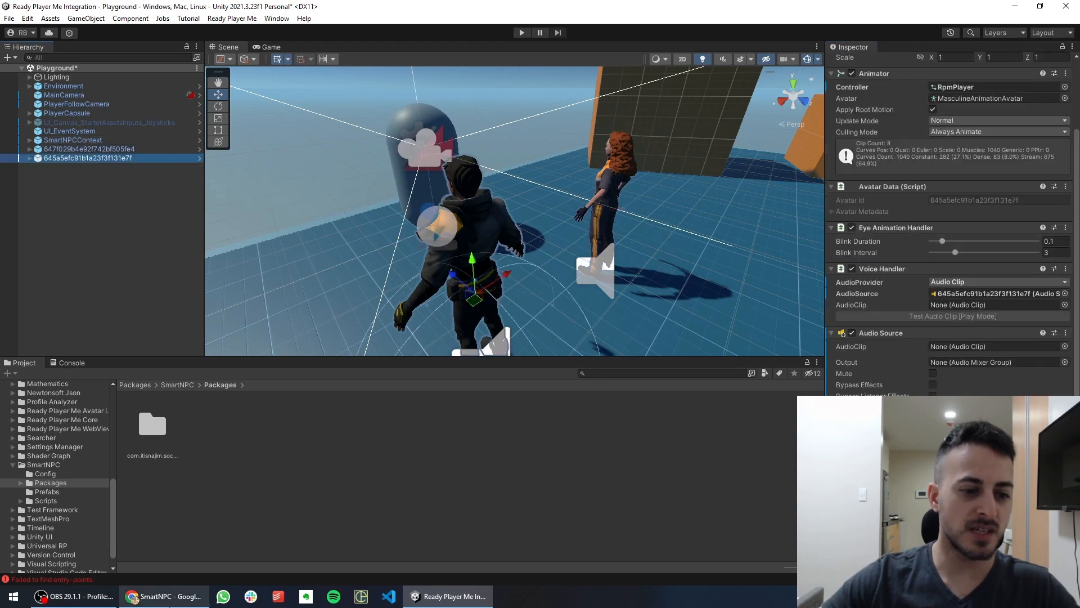
Copy Marcus's Character ID from his character page and return to Unity
{"action": "left_click", "coordinate": [163, 596]}
{"action": "left_click", "coordinate": [358, 104]}
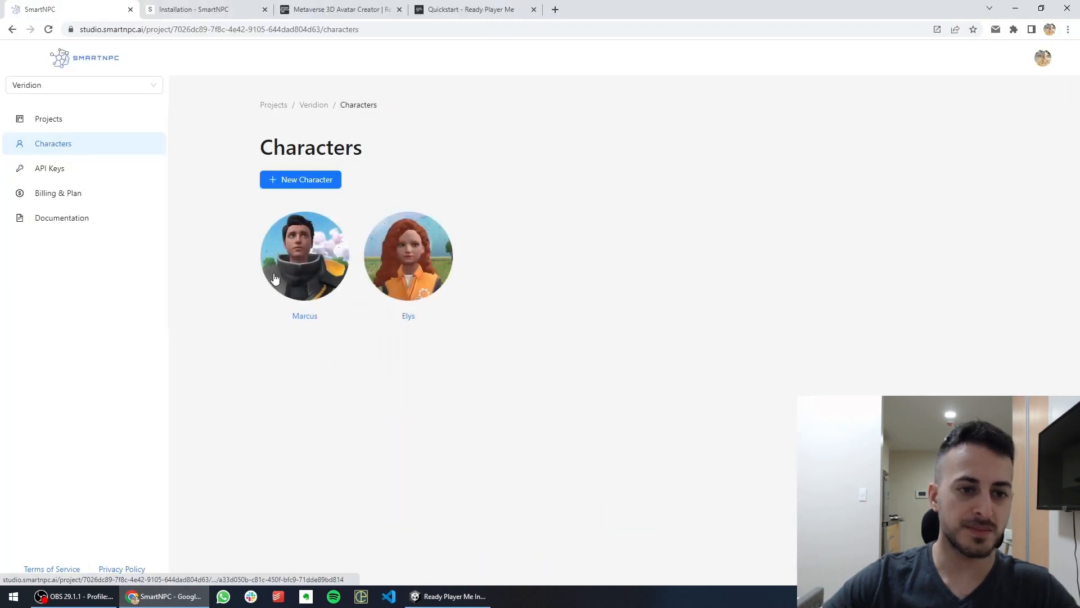
{"action": "left_click", "coordinate": [305, 256]}
{"action": "left_click", "coordinate": [593, 178]}
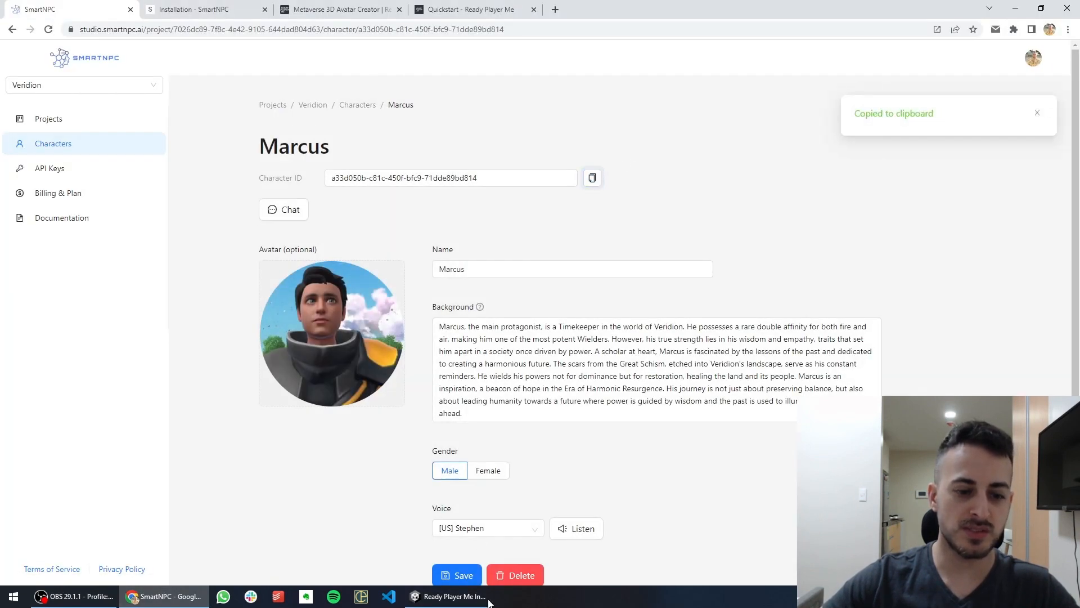
{"action": "left_click", "coordinate": [448, 596]}
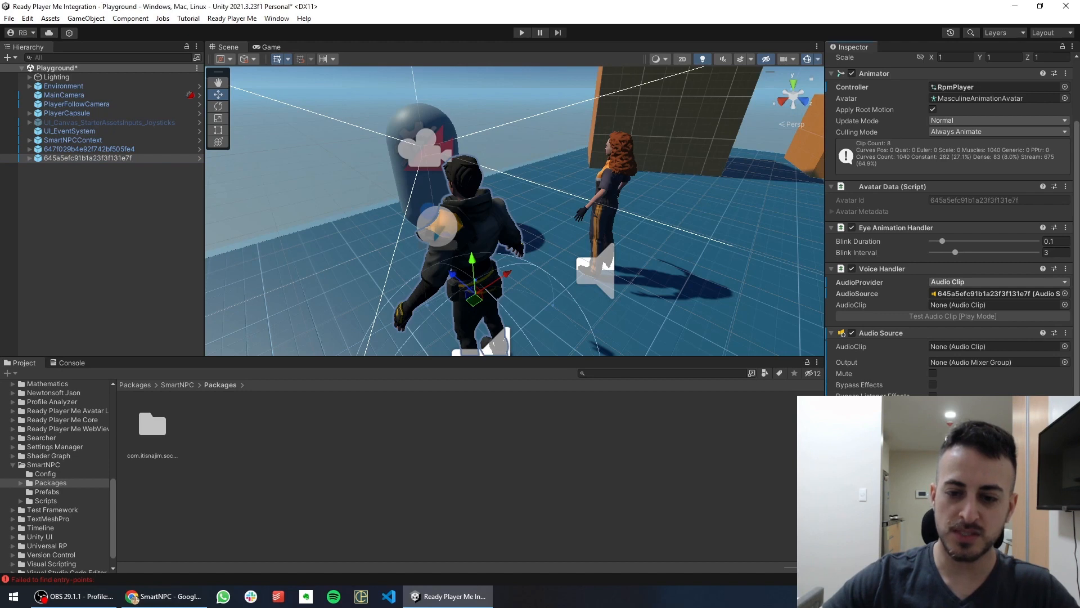
{"action": "scroll", "coordinate": [951, 225], "scroll_direction": "down", "scroll_amount": 3}
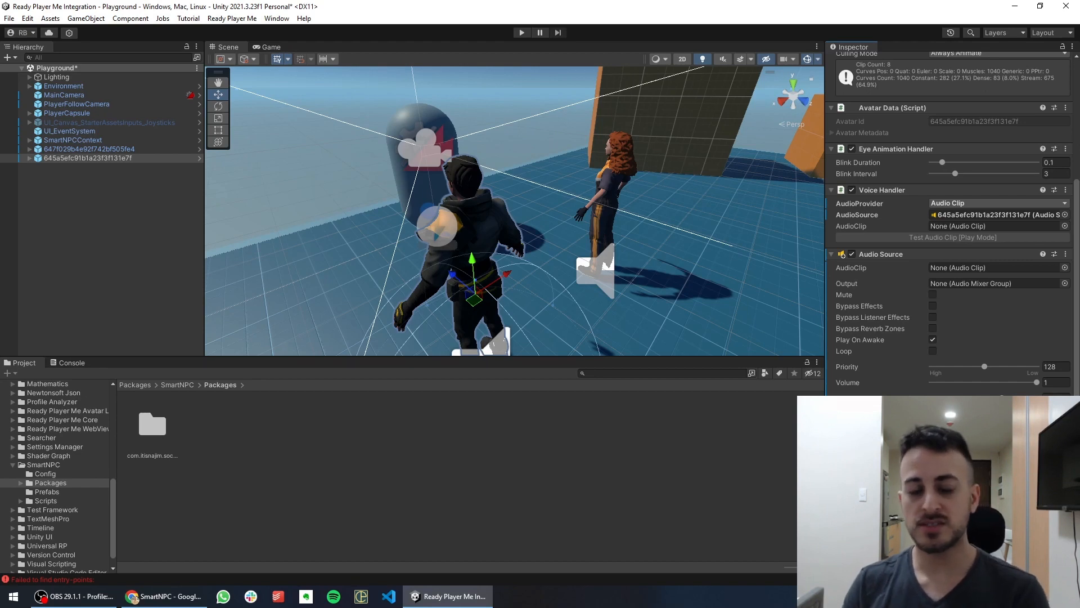
Expand avatar 647f029b4e92f742bf505fe4 and drag its Renderer_Avatar child into the Inspector
{"action": "left_click", "coordinate": [62, 141]}
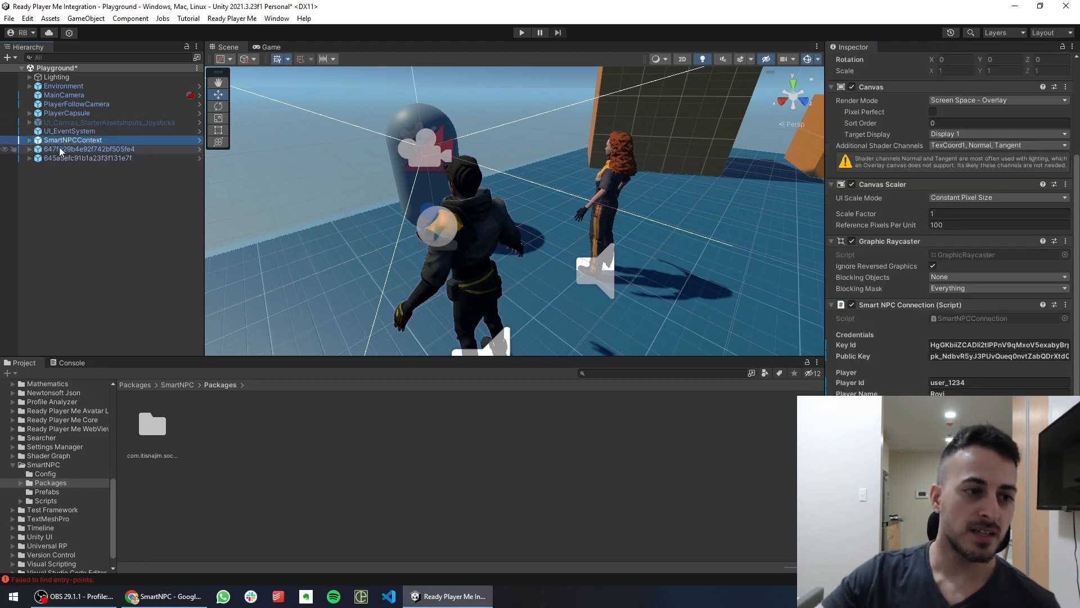
{"action": "left_click", "coordinate": [59, 148]}
{"action": "left_click", "coordinate": [30, 149]}
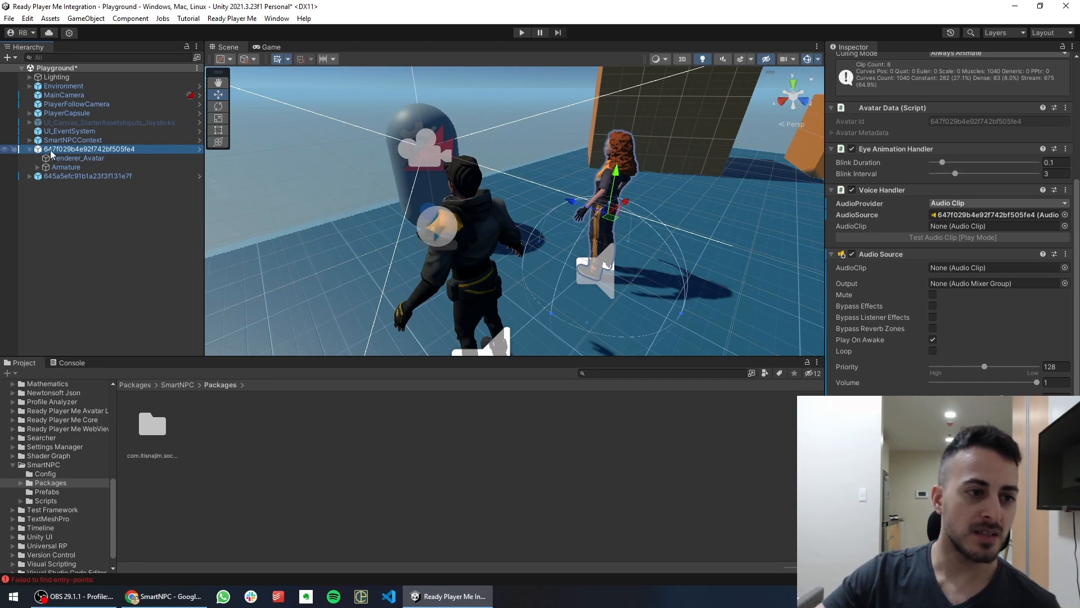
{"action": "left_click", "coordinate": [87, 144]}
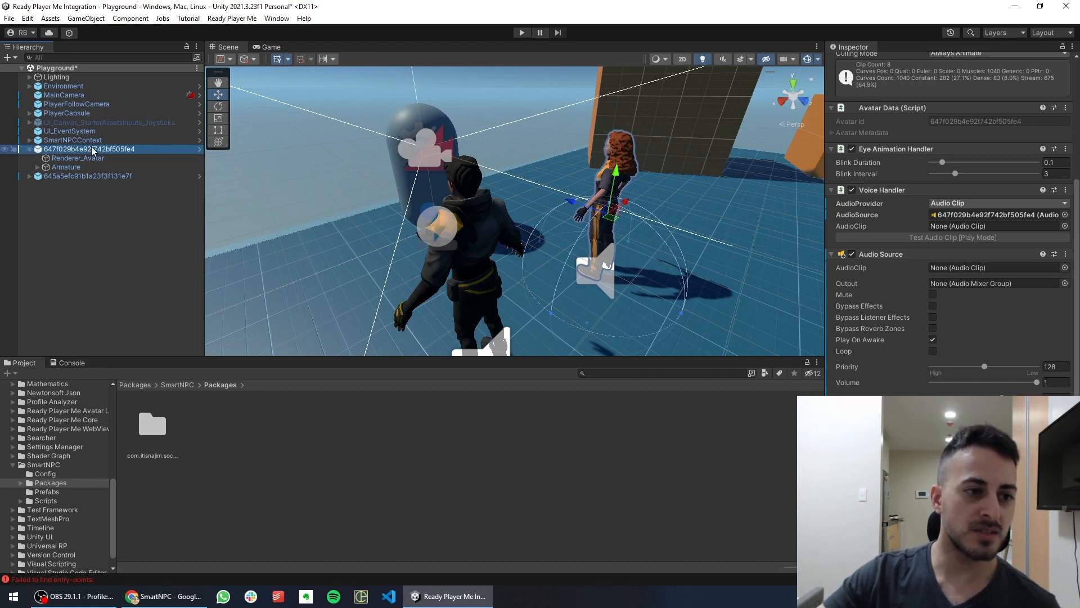
{"action": "left_click", "coordinate": [56, 159]}
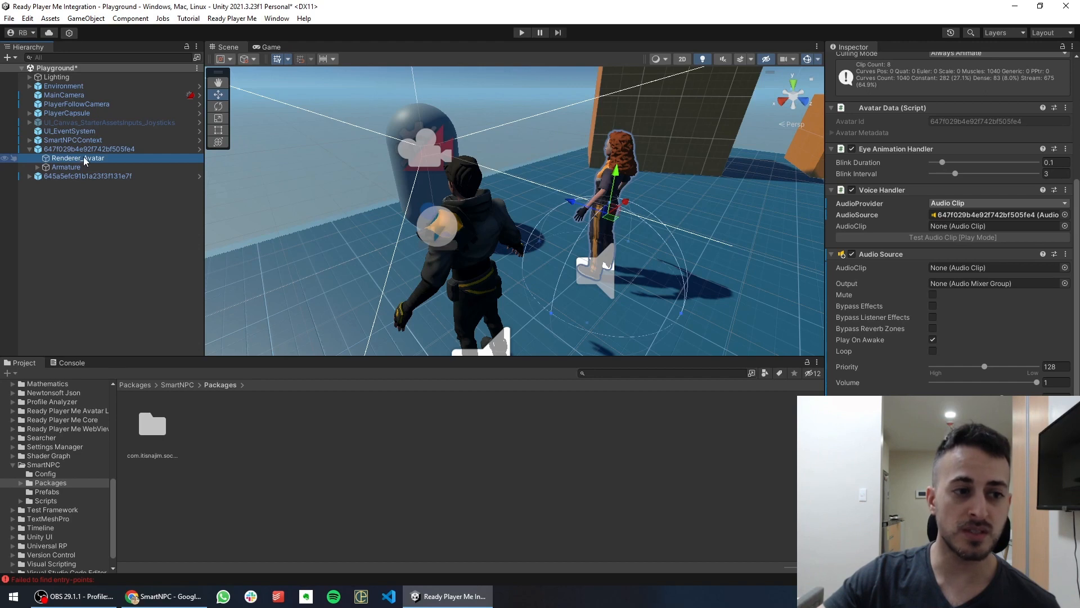
{"action": "left_click", "coordinate": [84, 149]}
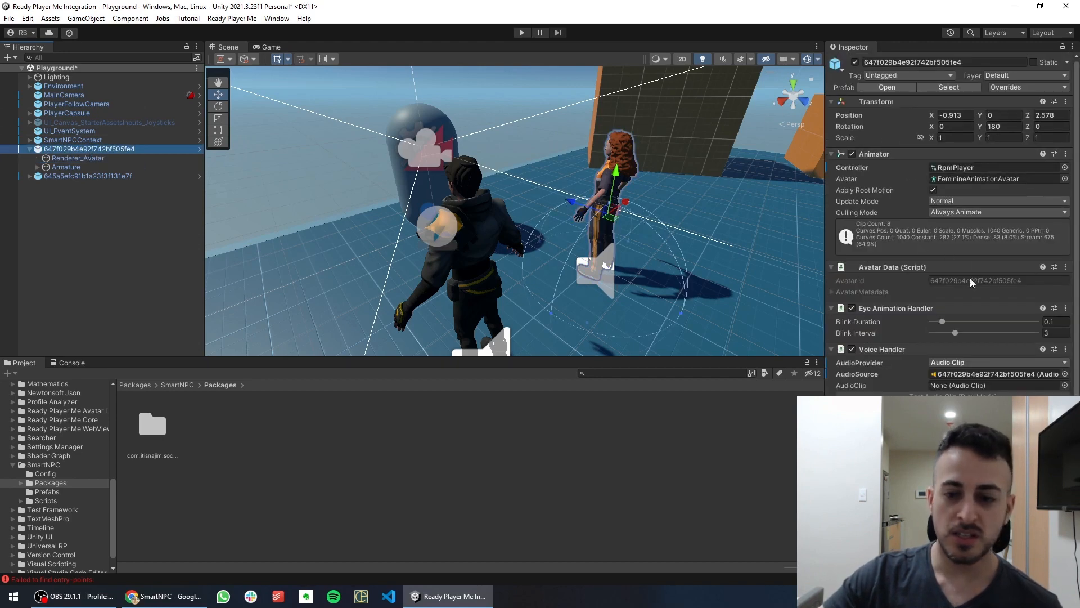
{"action": "scroll", "coordinate": [971, 282], "scroll_direction": "down", "scroll_amount": 5}
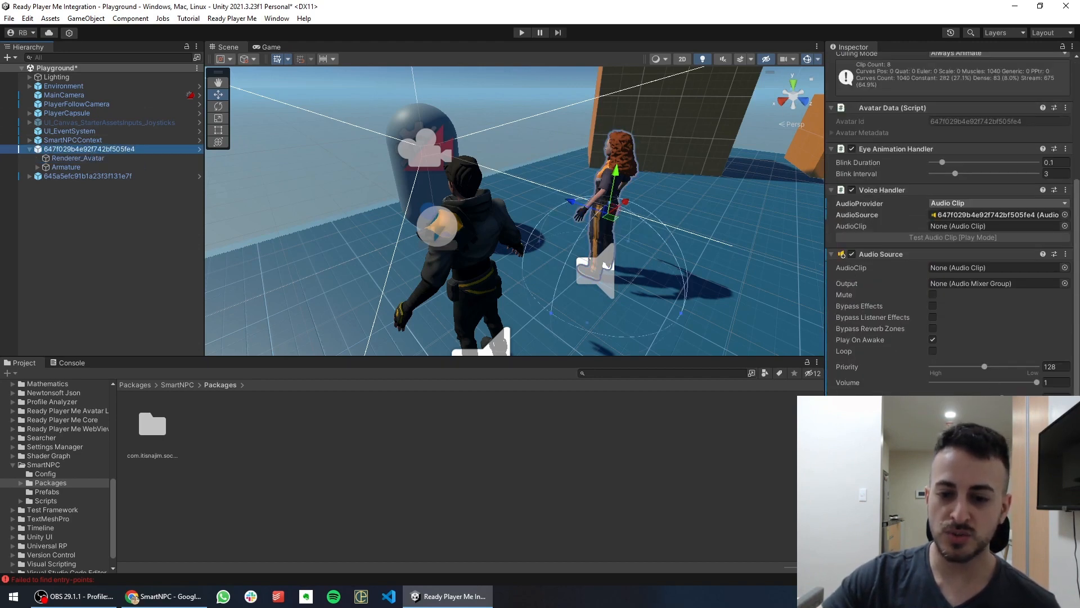
{"action": "left_click", "coordinate": [62, 160]}
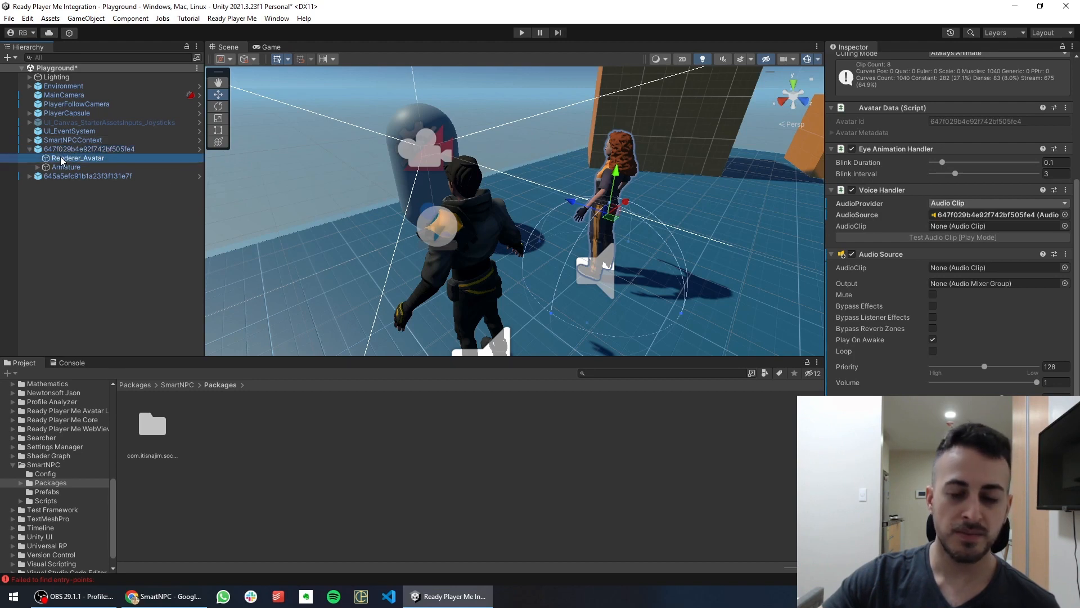
{"action": "left_click_drag", "start_coordinate": [62, 160], "coordinate": [948, 394]}
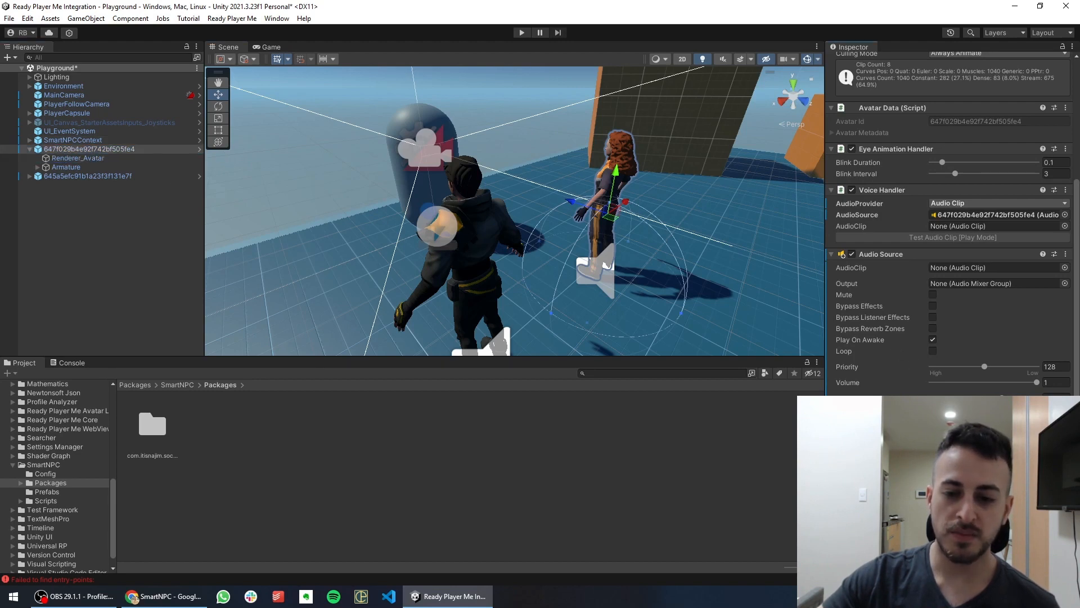
Expand avatar 645a5efc91b1a23f3f131e7f, drag its child into the Inspector, then select Environment
{"action": "left_click", "coordinate": [77, 175]}
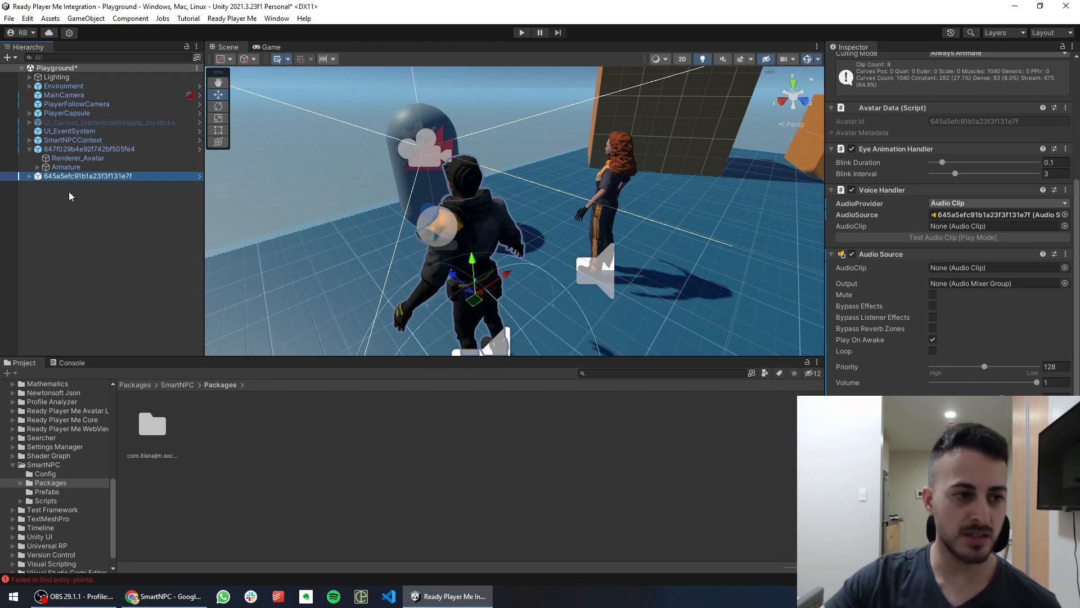
{"action": "left_click", "coordinate": [30, 176]}
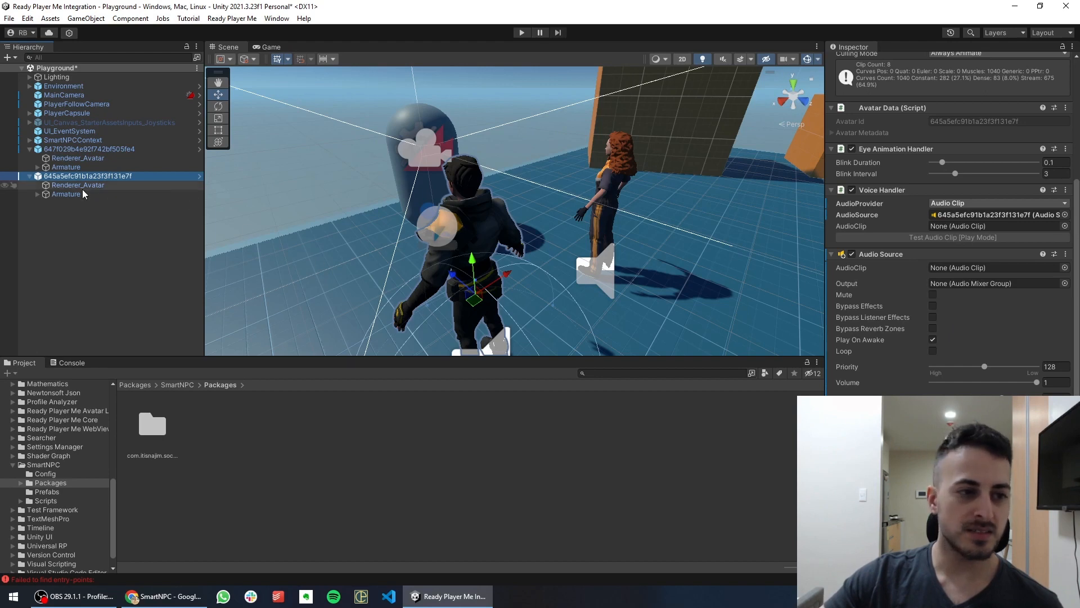
{"action": "left_click_drag", "start_coordinate": [52, 185], "coordinate": [934, 427]}
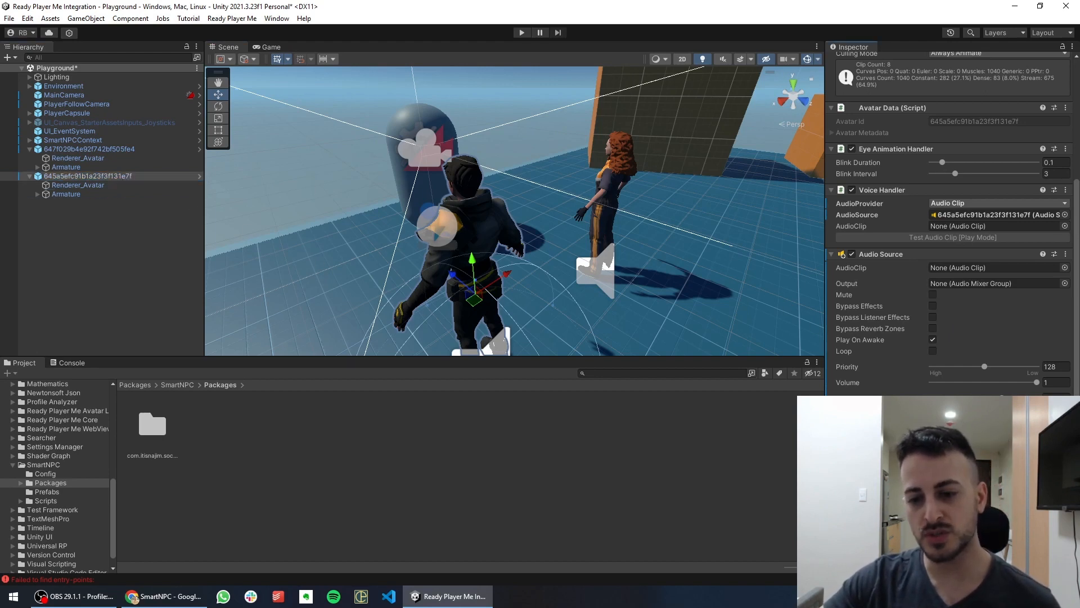
{"action": "left_click", "coordinate": [475, 110]}
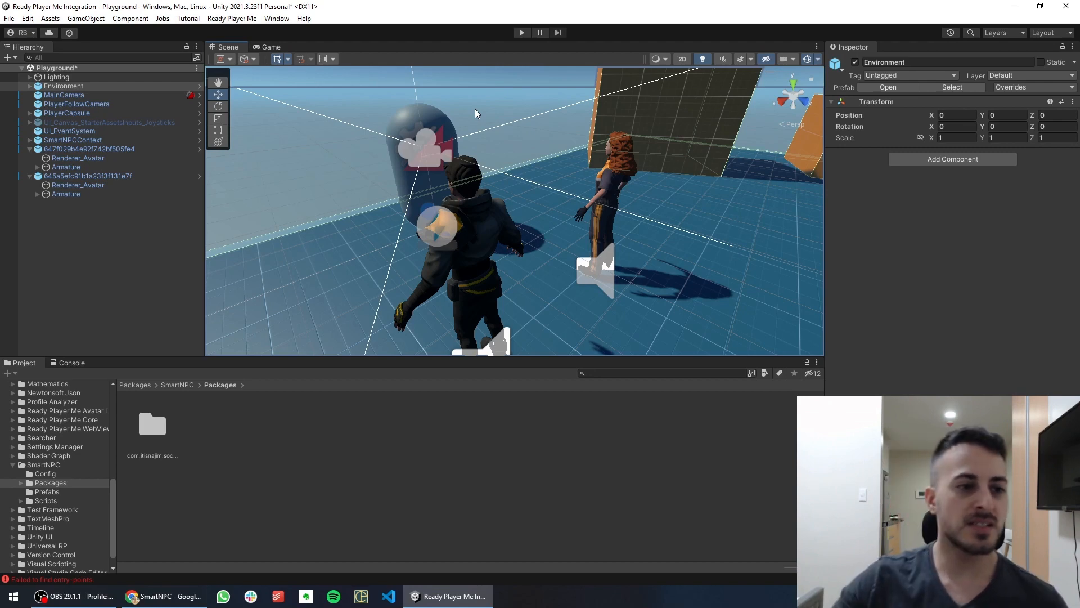
Tick Camera Target in SmartNPCContext's Smart NPC Chat (Script) component
{"action": "left_click", "coordinate": [79, 141]}
{"action": "scroll", "coordinate": [950, 225], "scroll_direction": "down", "scroll_amount": 8}
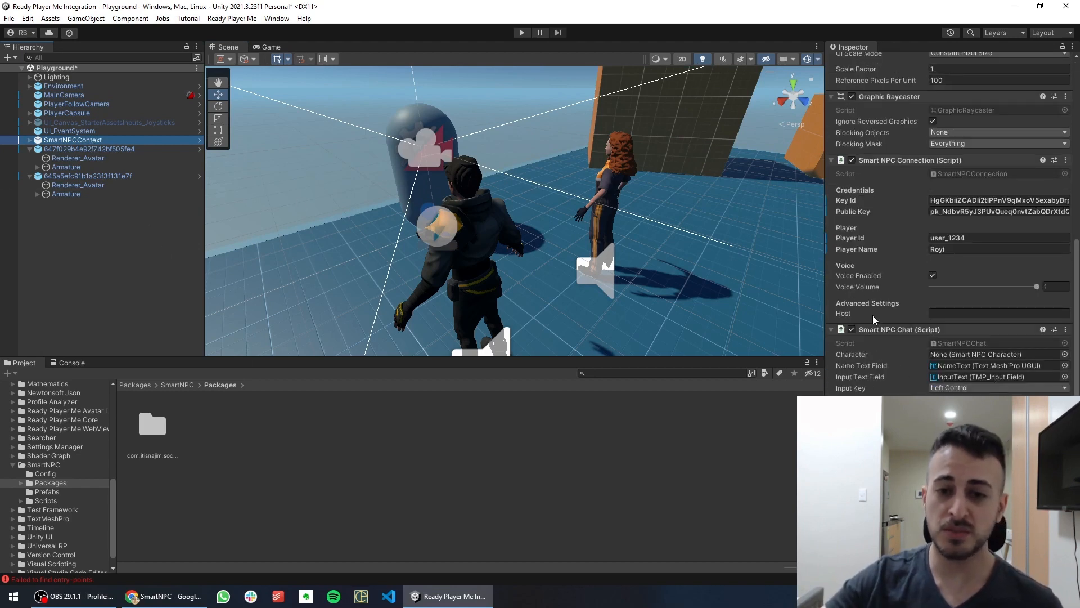
{"action": "scroll", "coordinate": [900, 337], "scroll_direction": "down", "scroll_amount": 2}
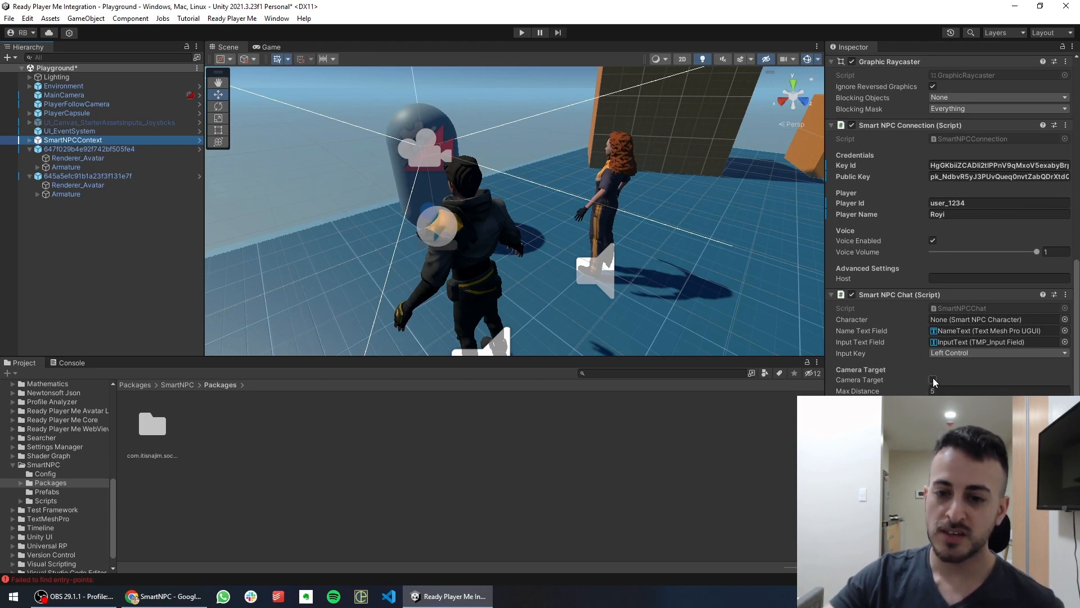
{"action": "left_click", "coordinate": [933, 379]}
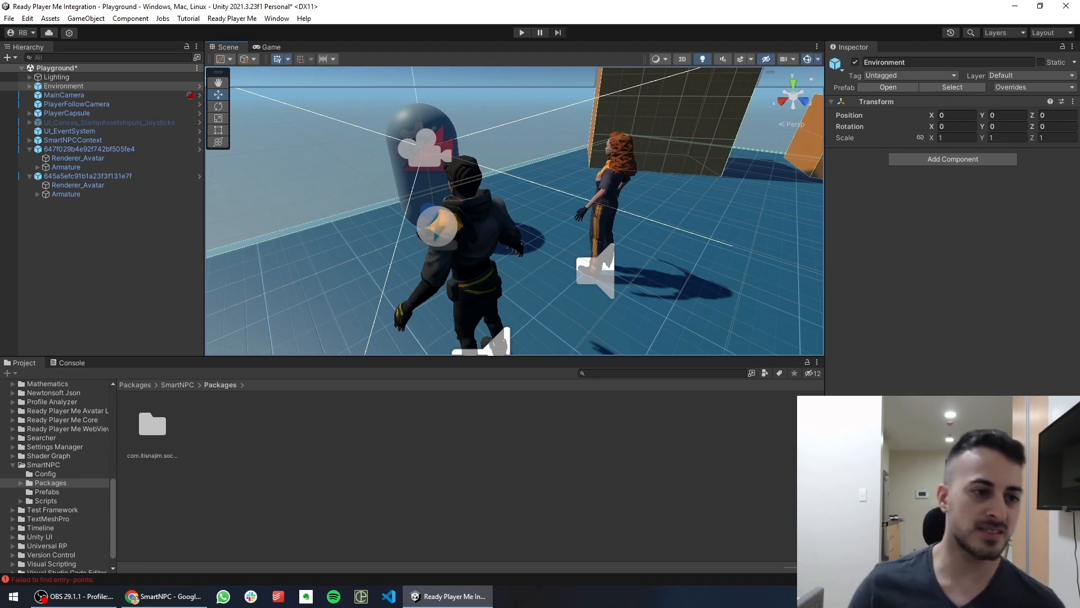
Select avatar 647f029b4e92f742bf505fe4 and frame the woman avatar in the Scene view
{"action": "left_click", "coordinate": [96, 150]}
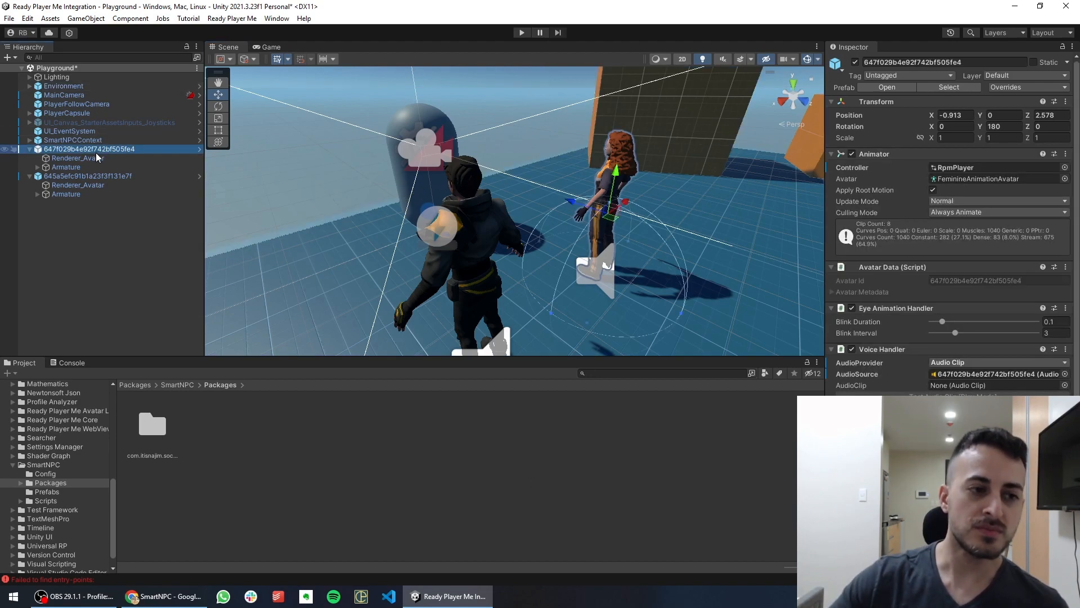
{"action": "scroll", "coordinate": [895, 384], "scroll_direction": "down", "scroll_amount": 6}
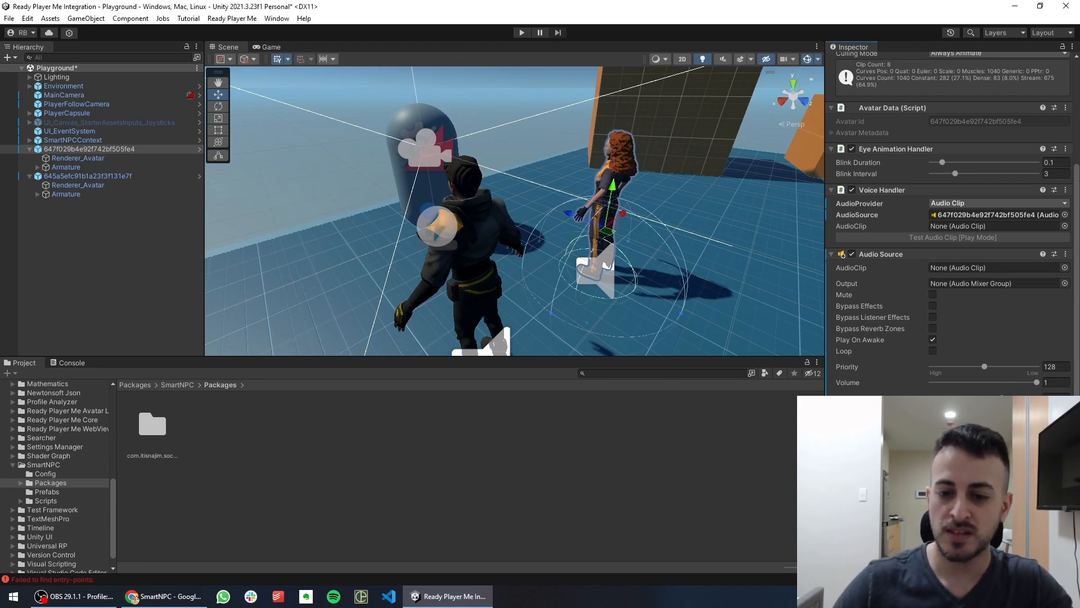
{"action": "scroll", "coordinate": [951, 225], "scroll_direction": "down", "scroll_amount": 3}
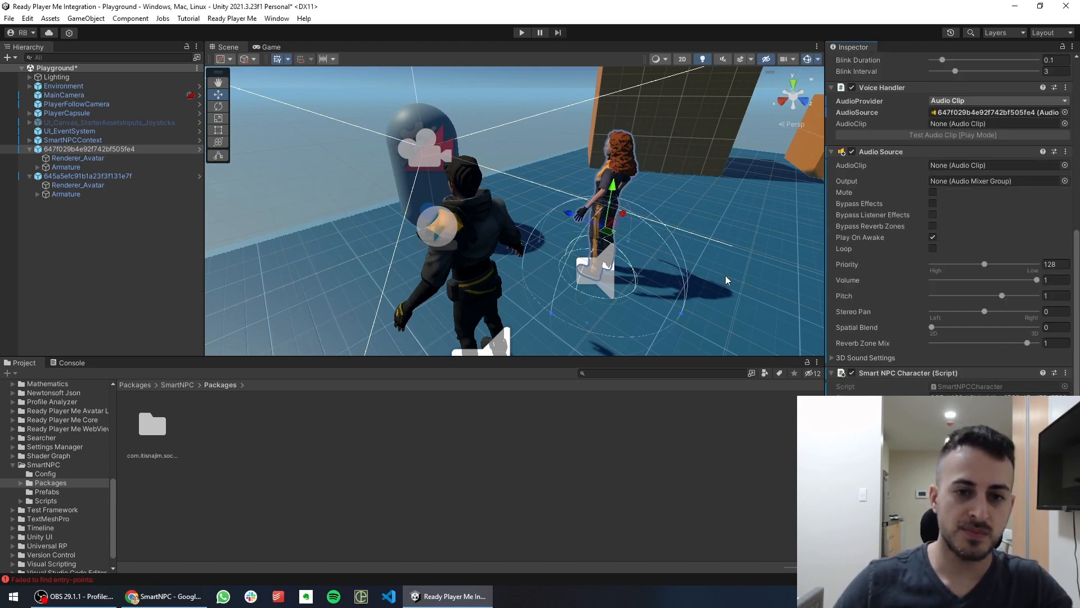
{"action": "middle_click_drag", "start_coordinate": [726, 276], "coordinate": [654, 257]}
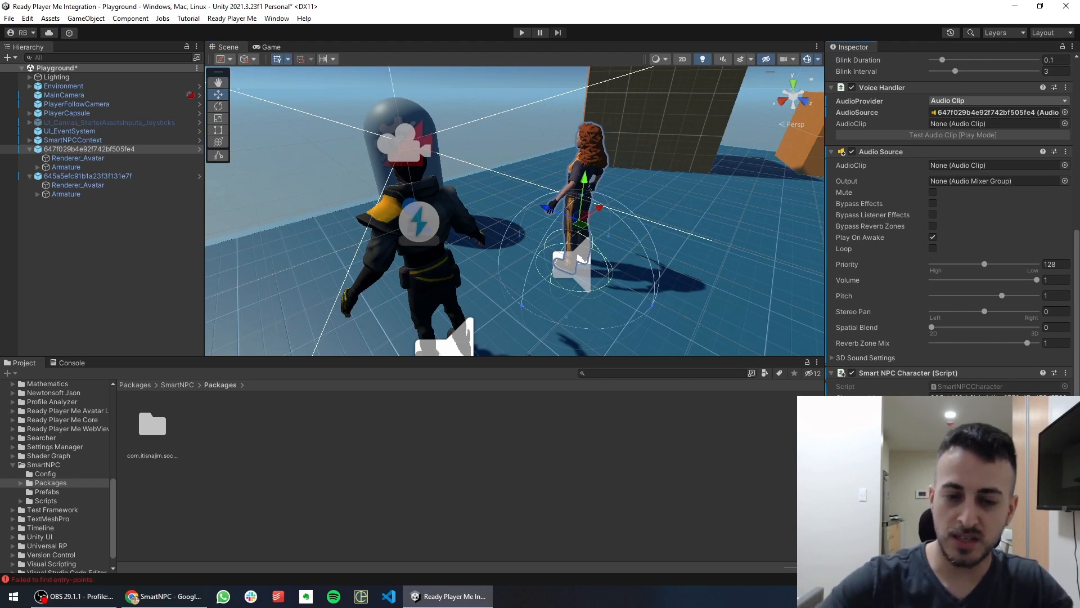
{"action": "type", "text": "2"}
{"action": "middle_click_drag", "start_coordinate": [623, 284], "coordinate": [617, 198]}
{"action": "scroll", "coordinate": [598, 176], "scroll_direction": "up", "scroll_amount": 5}
{"action": "key", "text": "f"}
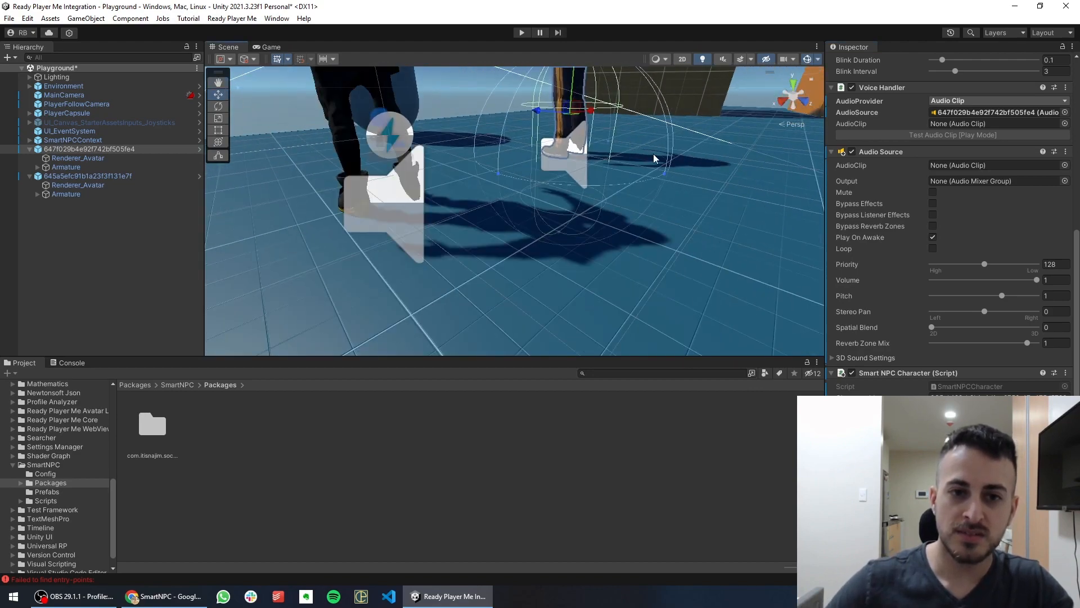
Set the red-haired avatar's interaction radius to 3
{"action": "type", "text": "4"}
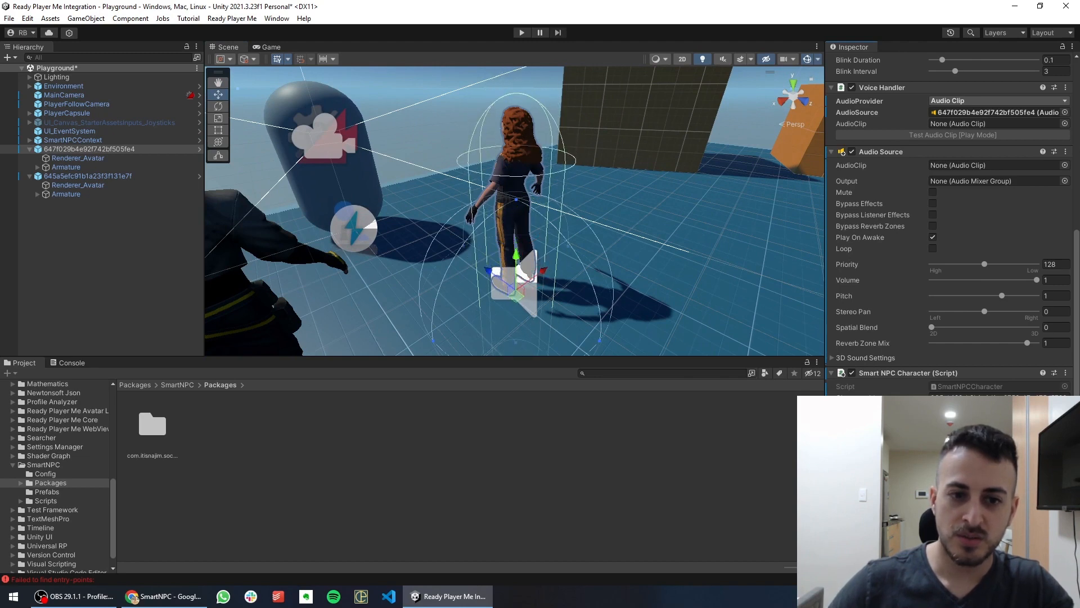
{"action": "middle_click_drag", "start_coordinate": [422, 284], "coordinate": [507, 254]}
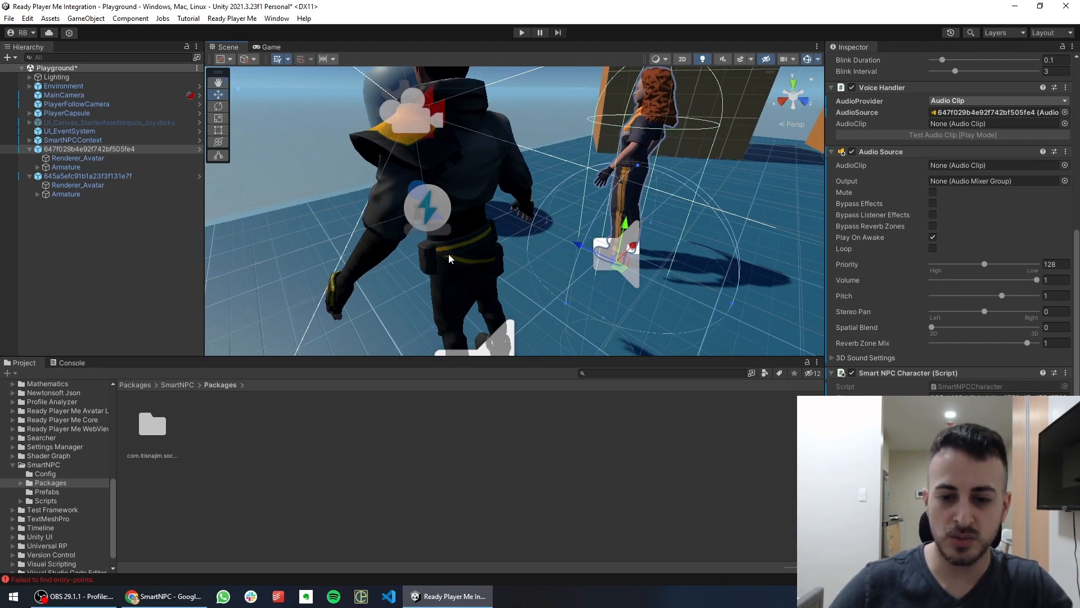
{"action": "middle_click_drag", "start_coordinate": [587, 296], "coordinate": [658, 324]}
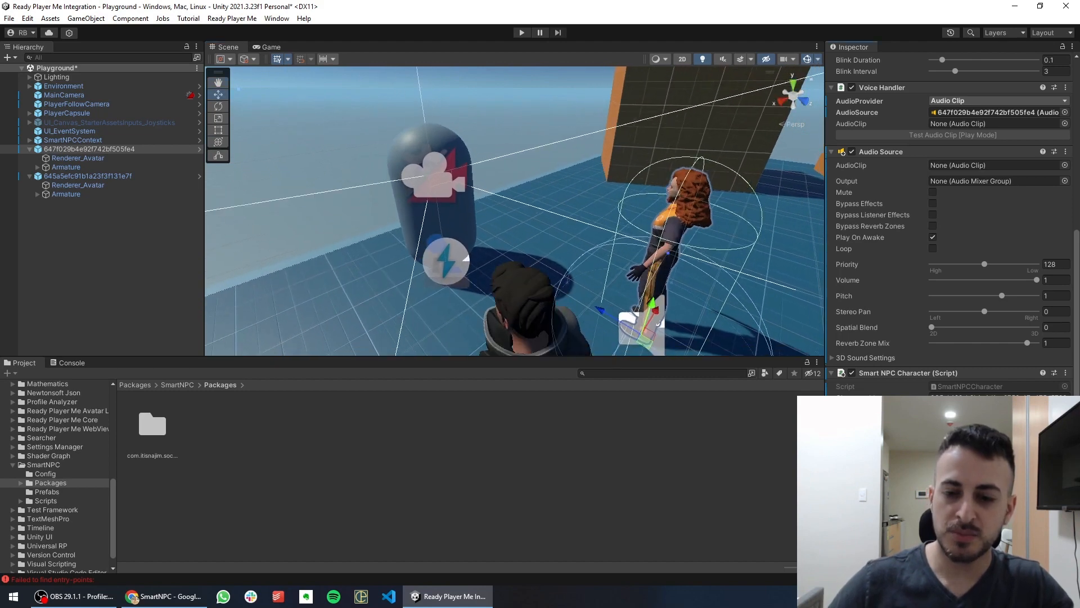
{"action": "key", "text": "ctrl+z"}
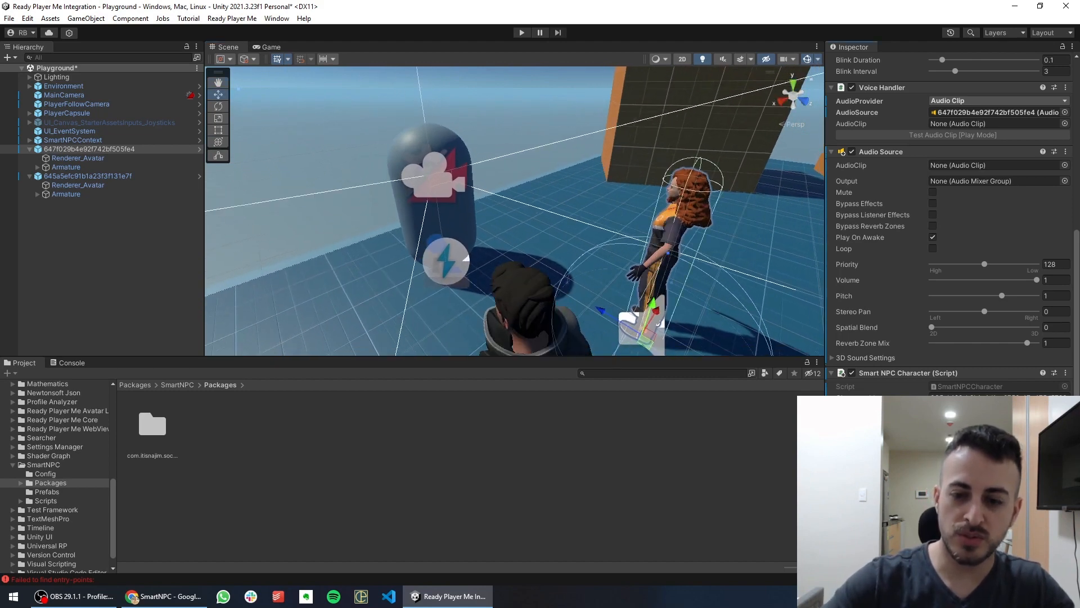
{"action": "key", "text": "BackSpace"}
{"action": "type", "text": "3"}
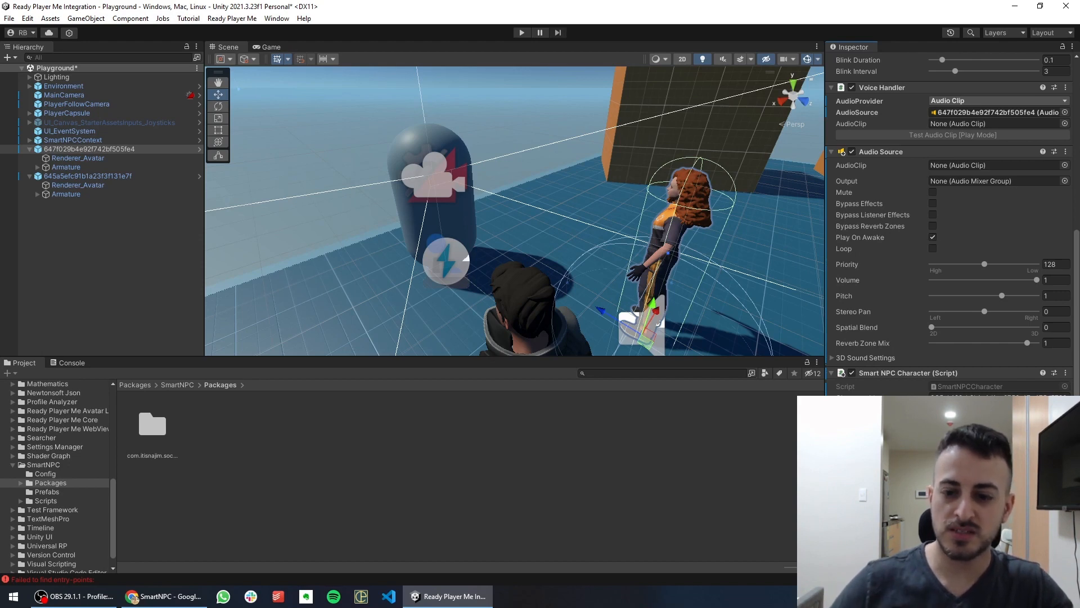
{"action": "left_click", "coordinate": [90, 177]}
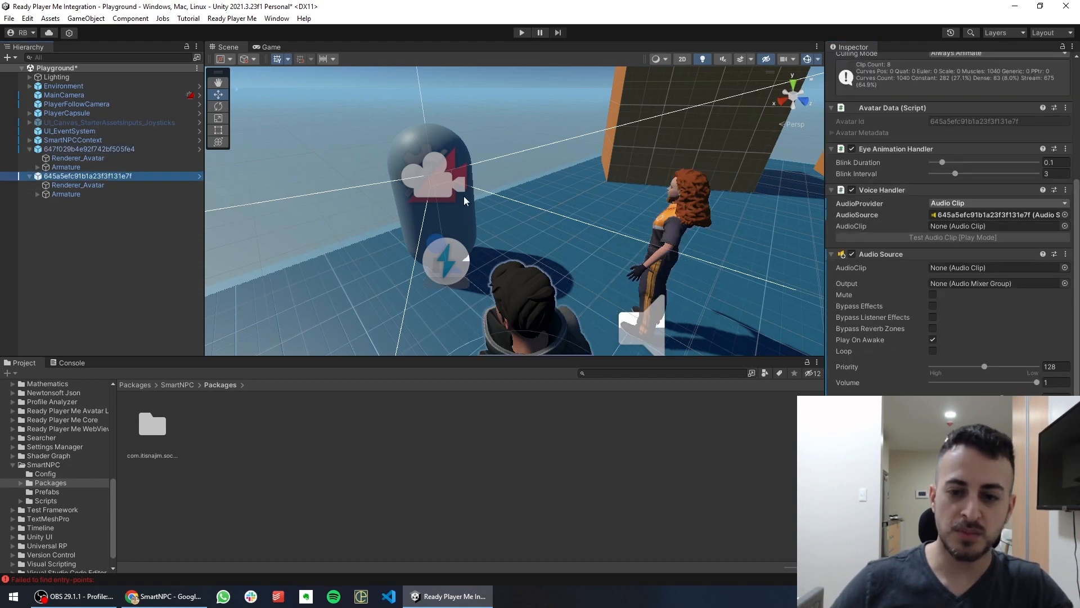
Compare the colliders of the red-haired and dark-clad avatars
{"action": "key", "text": "alt+Tab"}
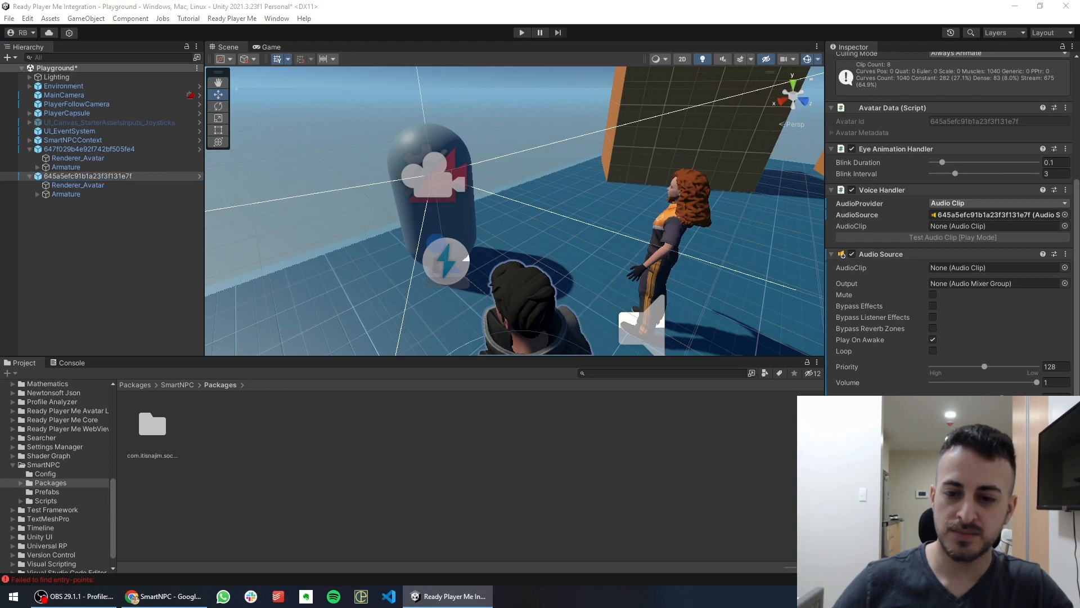
{"action": "key", "text": "alt+Tab"}
{"action": "scroll", "coordinate": [951, 225], "scroll_direction": "down", "scroll_amount": 3}
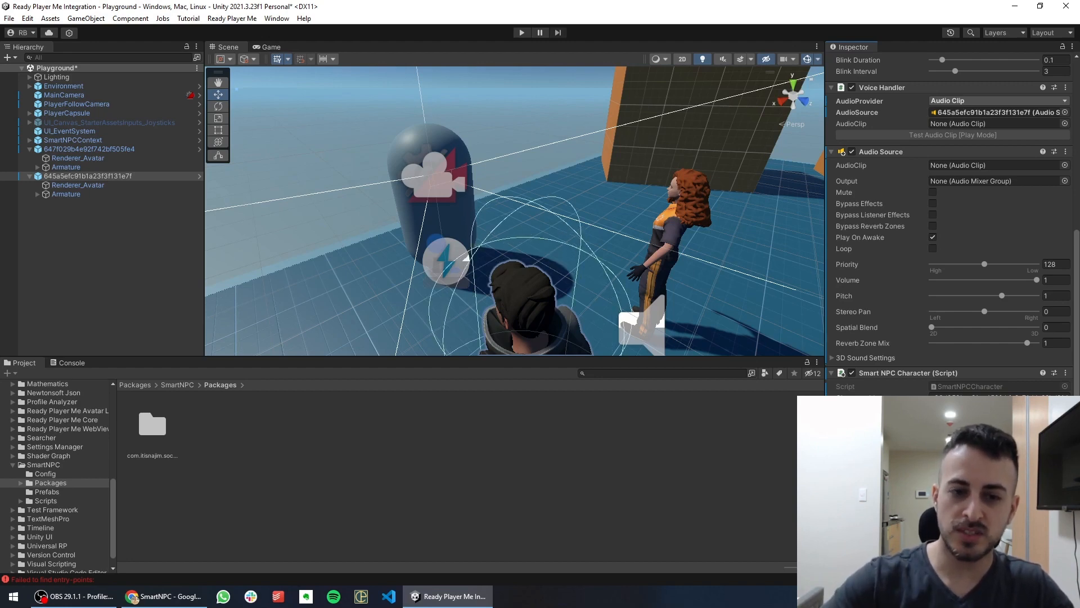
{"action": "middle_click_drag", "start_coordinate": [668, 303], "coordinate": [673, 245]}
{"action": "scroll", "coordinate": [653, 237], "scroll_direction": "down", "scroll_amount": 5}
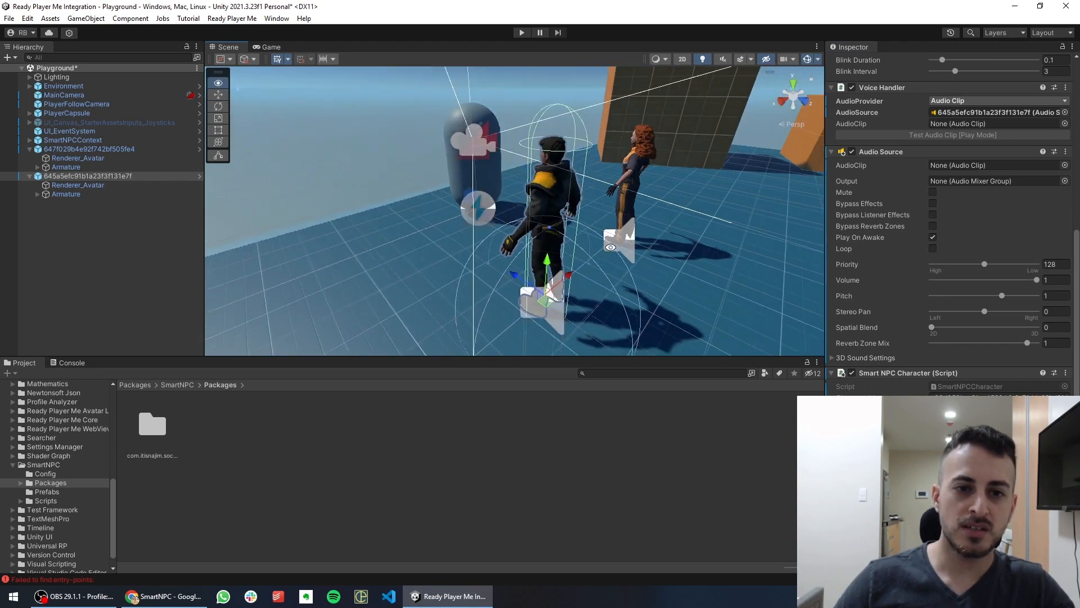
{"action": "left_click", "coordinate": [81, 152]}
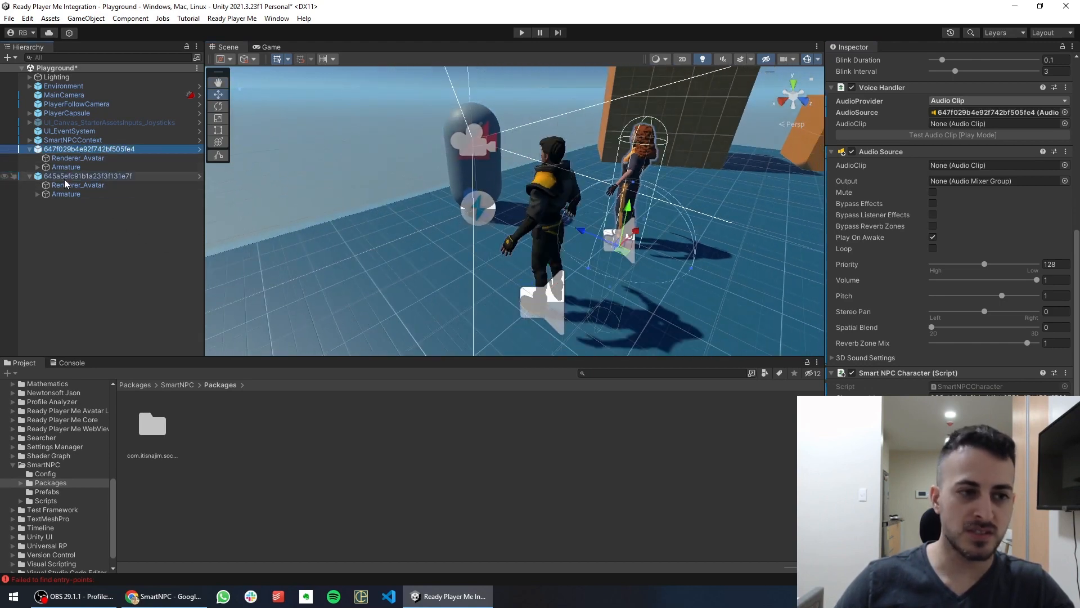
{"action": "left_click", "coordinate": [64, 177]}
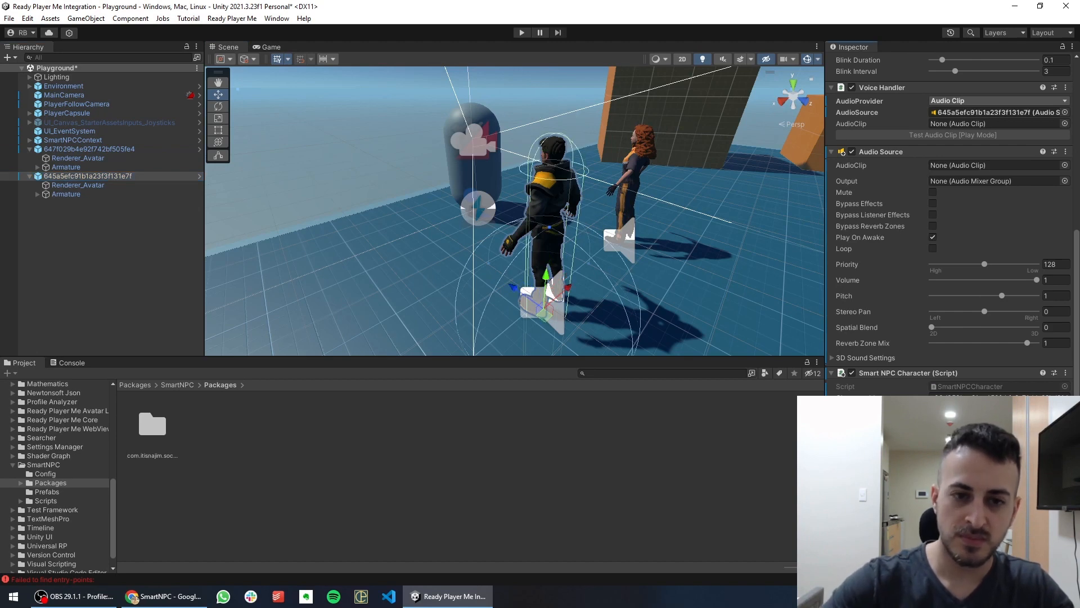
Open Project Settings from the Edit menu
{"action": "middle_click_drag", "start_coordinate": [625, 307], "coordinate": [592, 292]}
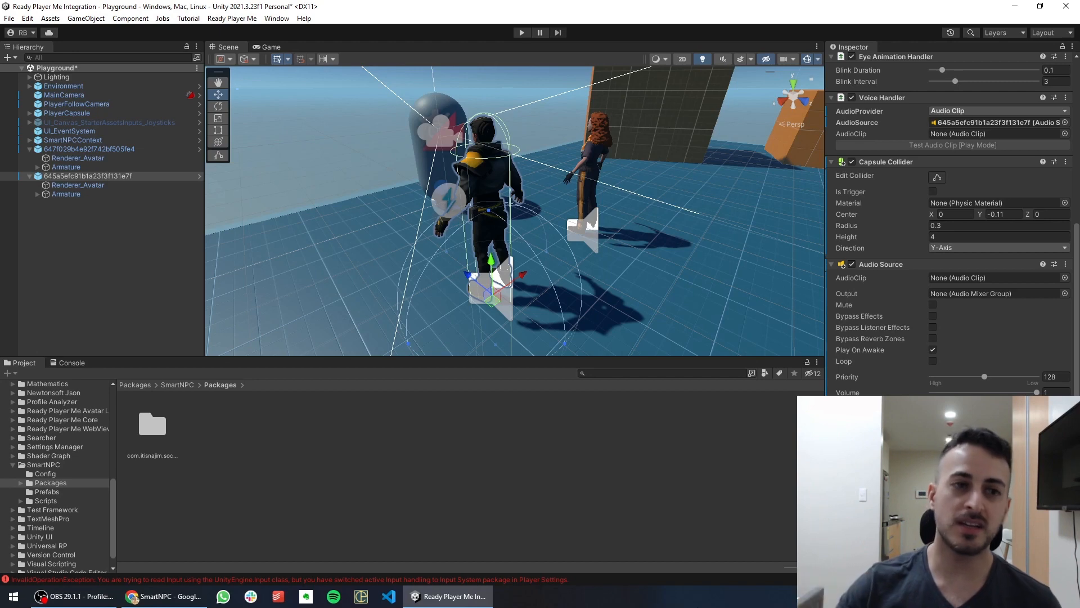
{"action": "left_click", "coordinate": [27, 19]}
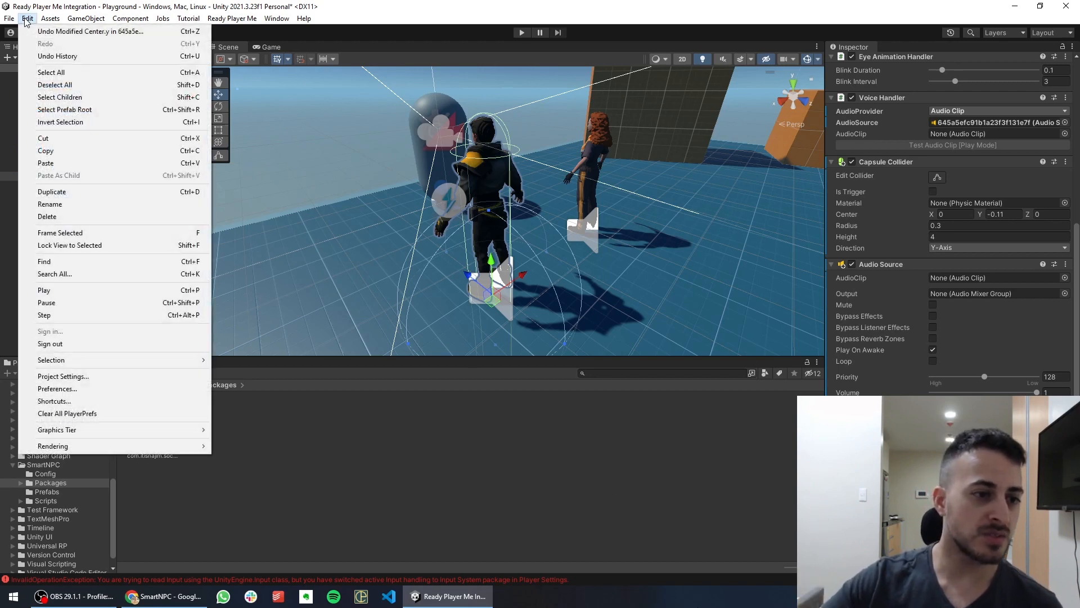
{"action": "left_click", "coordinate": [76, 376]}
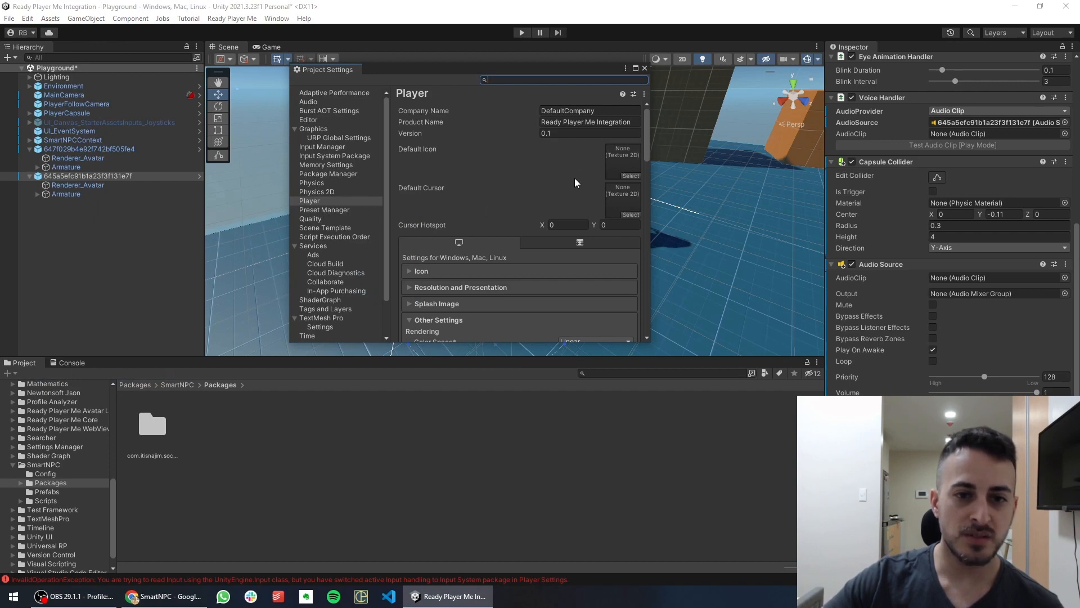
Set Active Input Handling to Both, accept the editor restart, and save the Playground scene
{"action": "scroll", "coordinate": [515, 201], "scroll_direction": "down", "scroll_amount": 15}
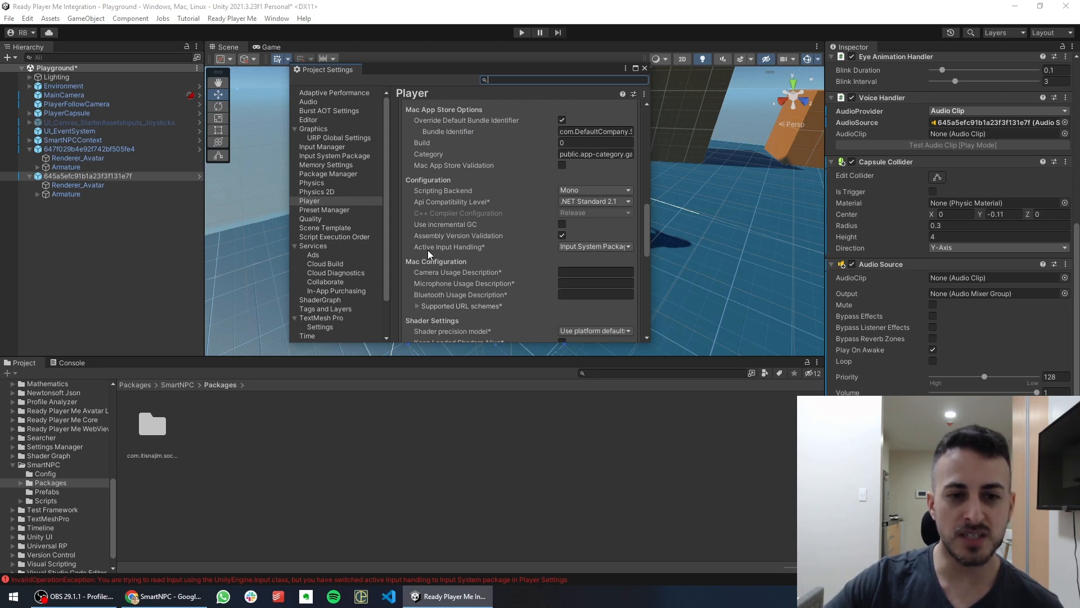
{"action": "left_click", "coordinate": [590, 248]}
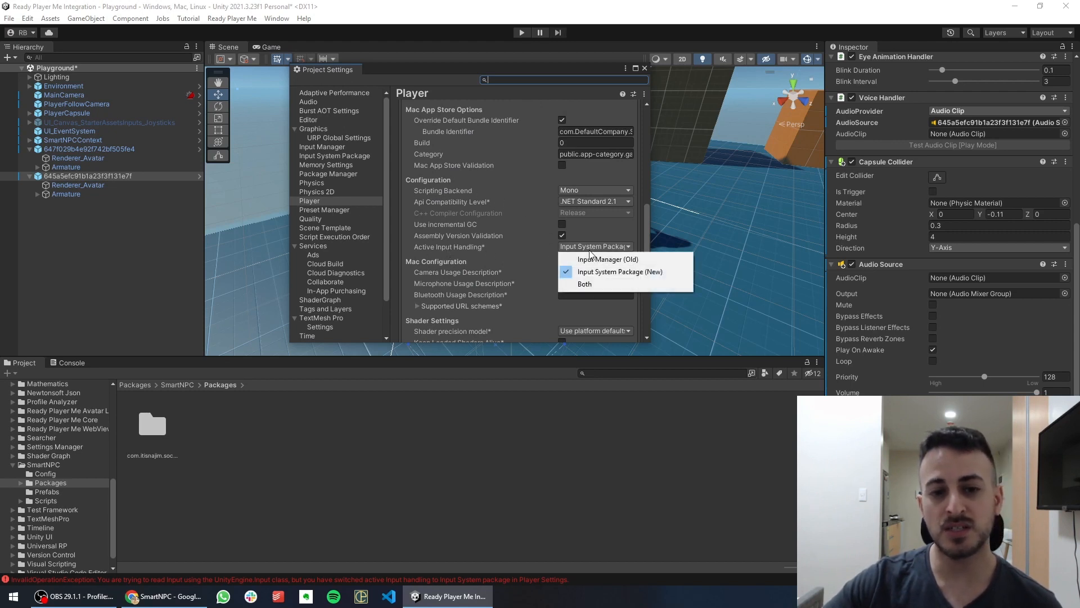
{"action": "left_click", "coordinate": [584, 285]}
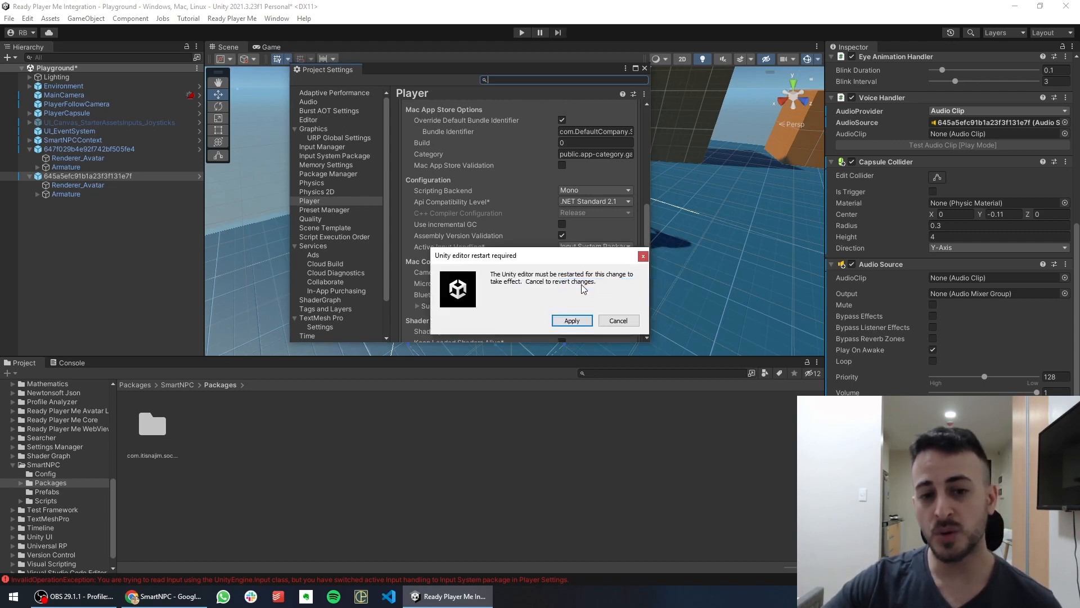
{"action": "left_click", "coordinate": [573, 321]}
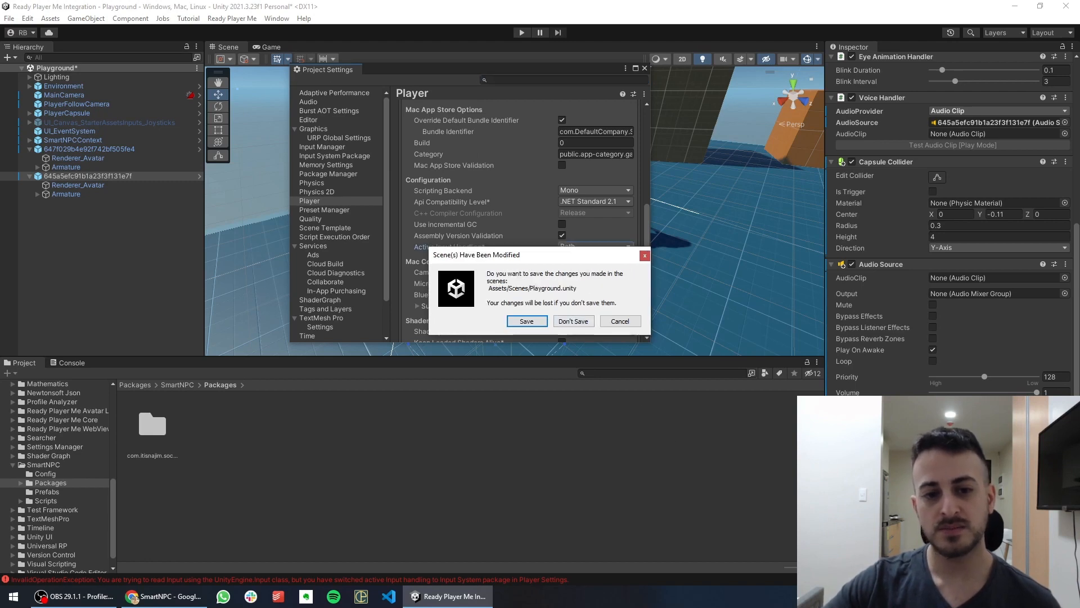
{"action": "left_click", "coordinate": [526, 322]}
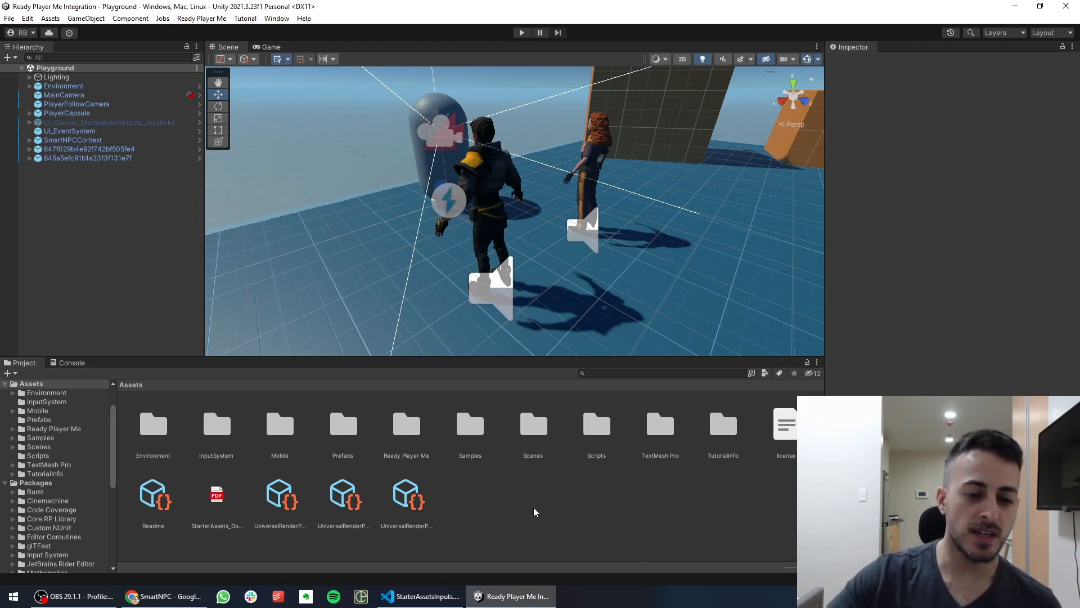
Open StarterAssetsInputs.cs and add 'using SmartNPC;' as line 2
{"action": "mouse_move", "coordinate": [420, 596]}
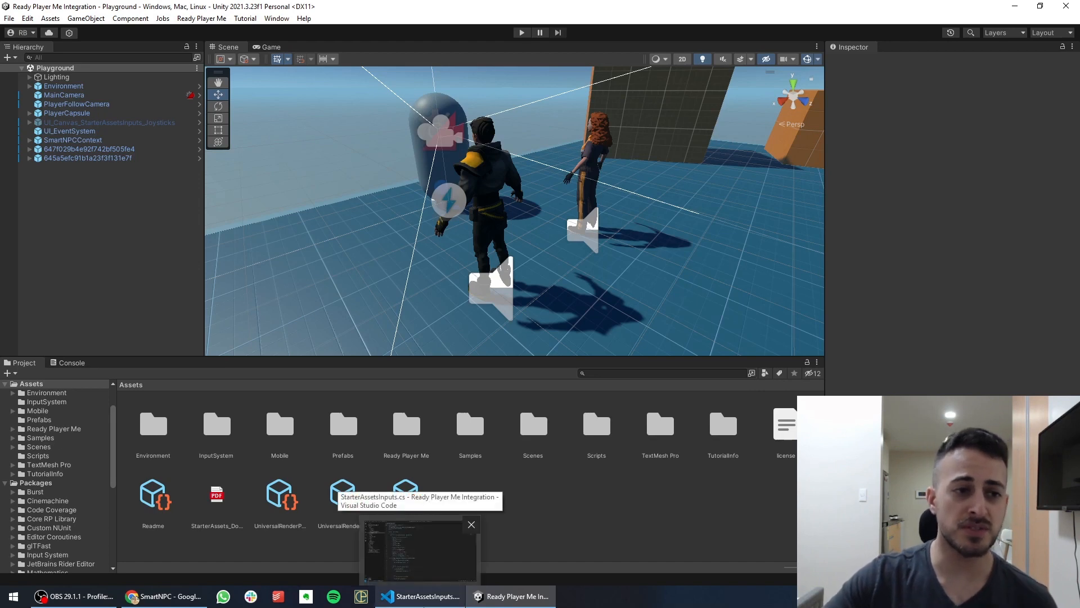
{"action": "left_click", "coordinate": [419, 549]}
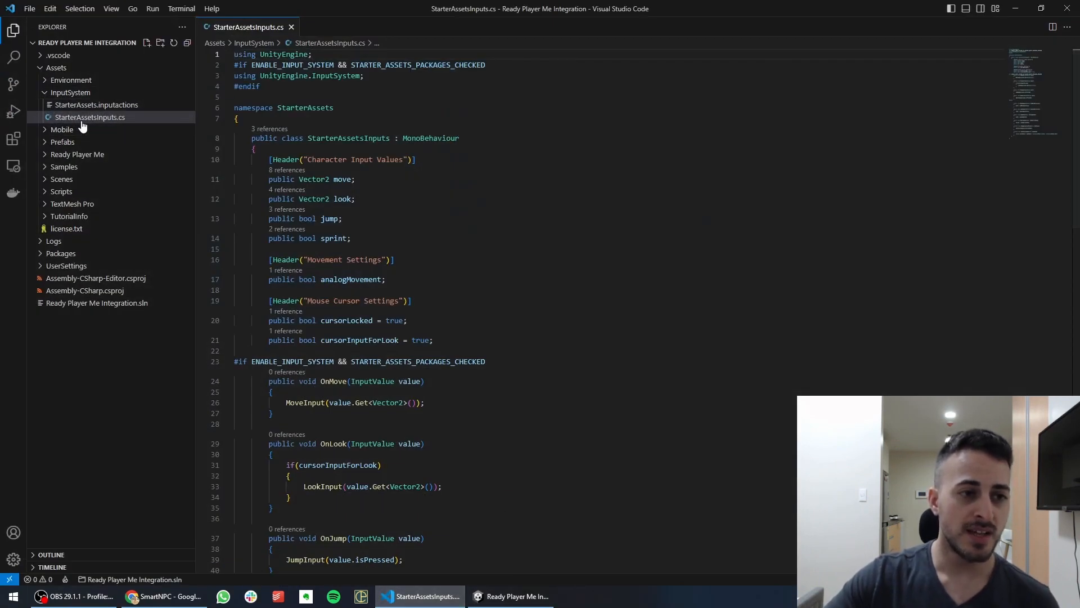
{"action": "left_click", "coordinate": [59, 119]}
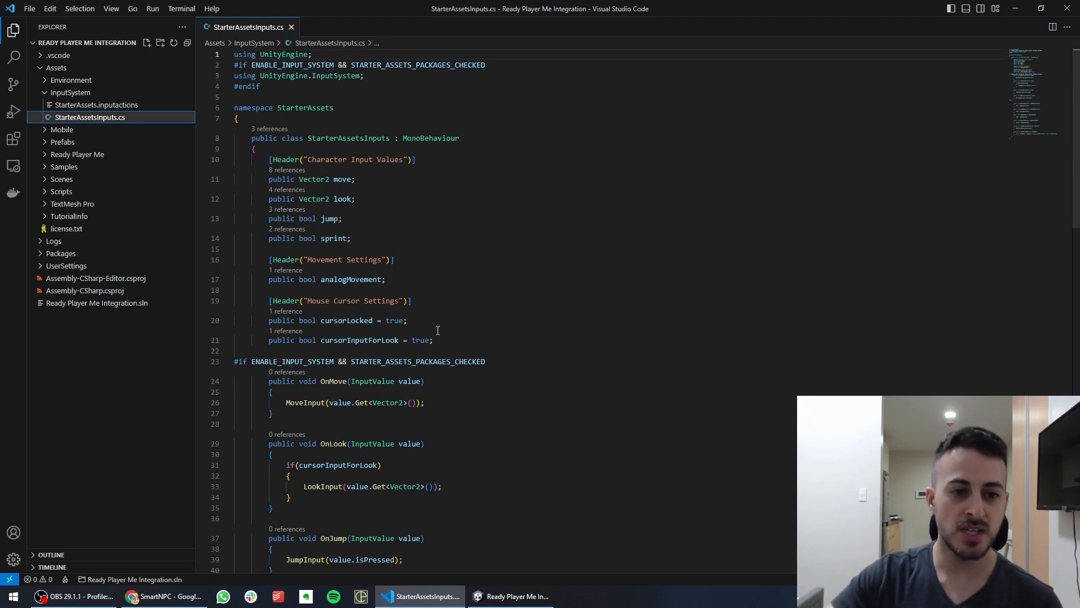
{"action": "left_click", "coordinate": [361, 54]}
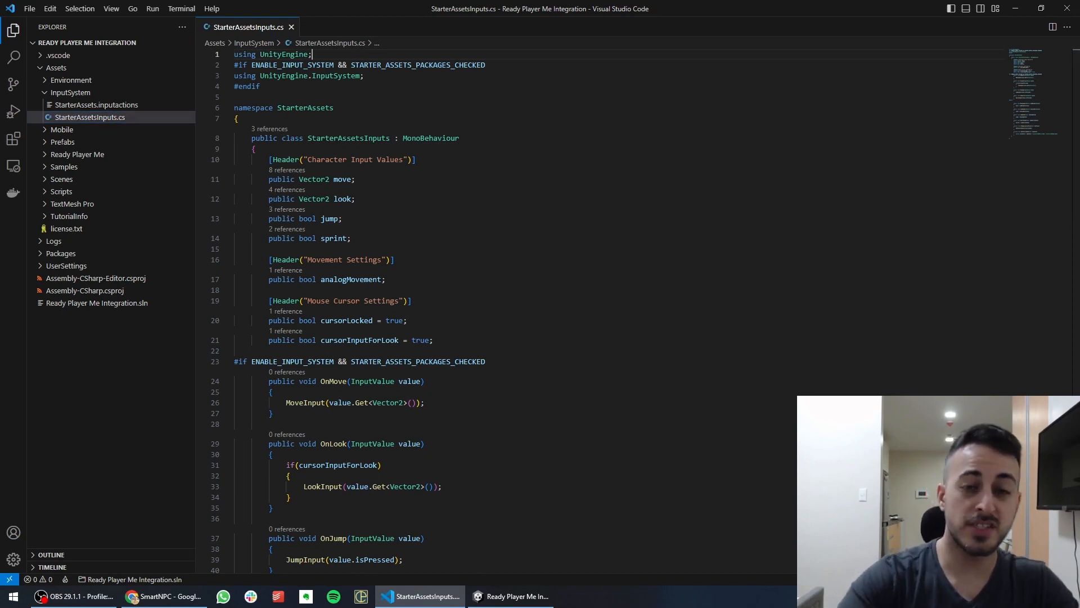
{"action": "key", "text": "Return"}
{"action": "type", "text": "usi"}
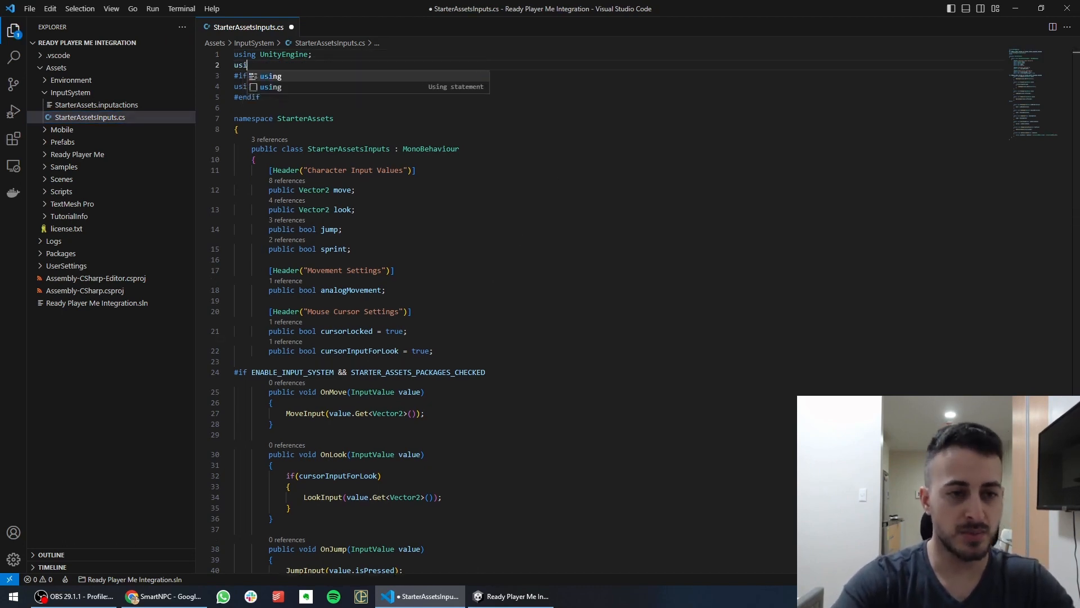
{"action": "type", "text": "ng SmartNPC;"}
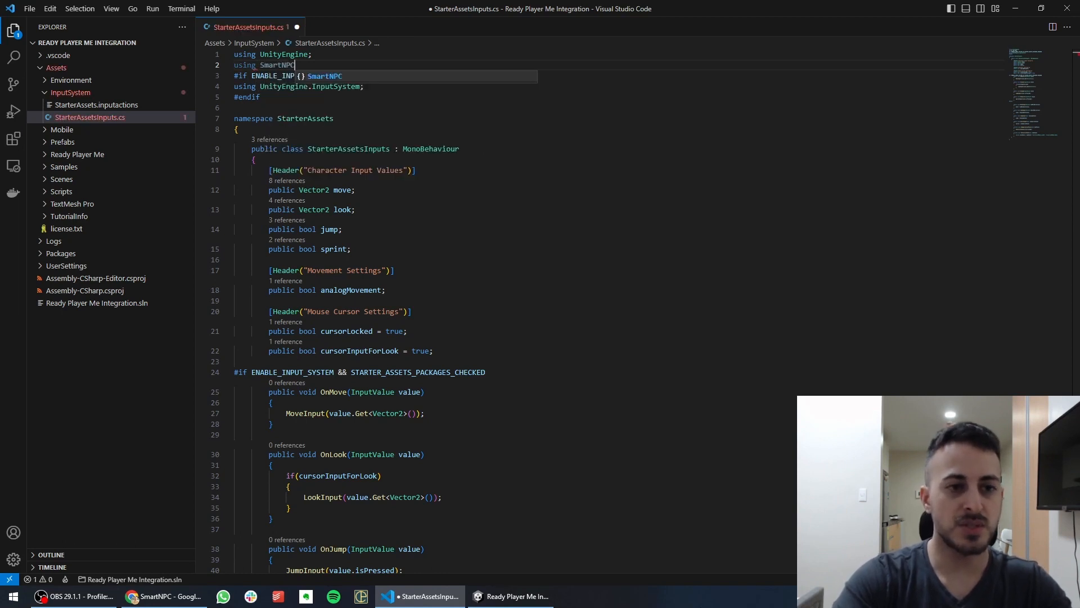
Insert a blank line after the cursorInputForLook field for a new method
{"action": "left_click", "coordinate": [370, 252]}
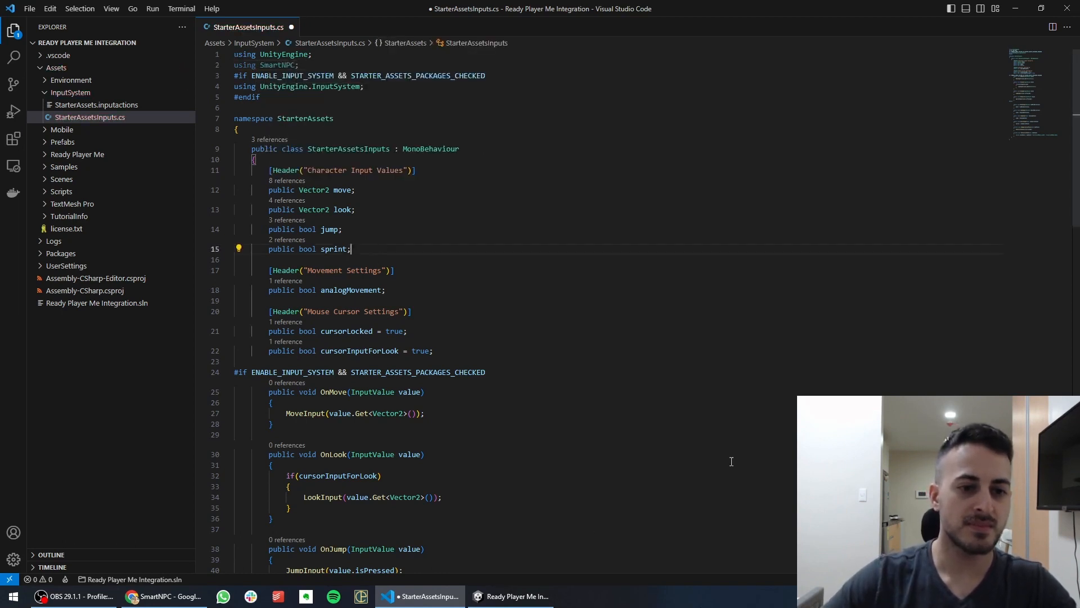
{"action": "left_click", "coordinate": [453, 353]}
{"action": "key", "text": "Return"}
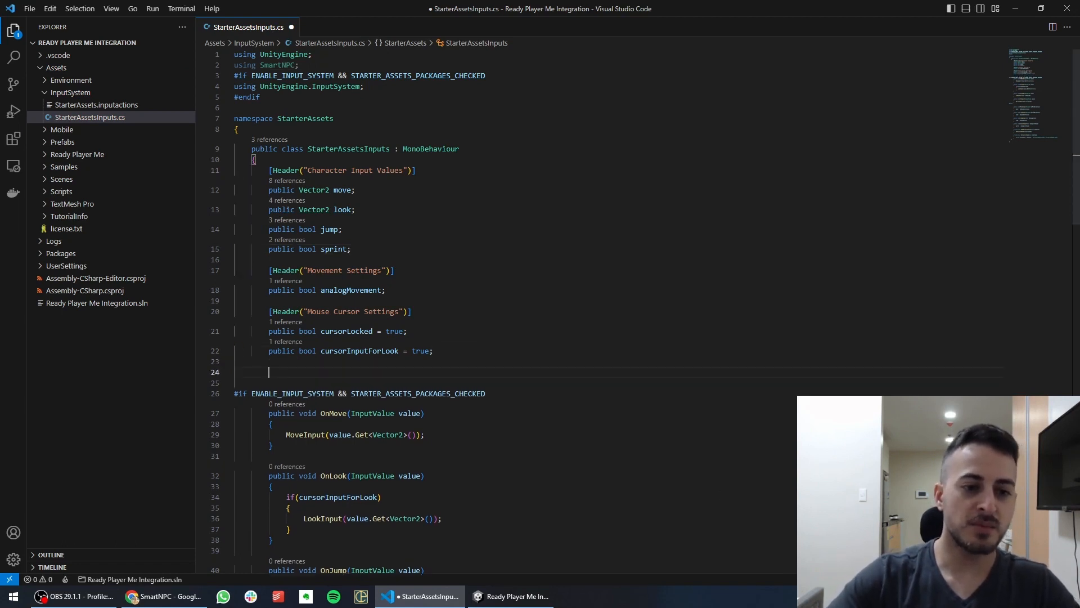
{"action": "type", "text": "private bool IsEnabled() {     SmartNPCChat chat = FindObjectOfType<SmartNPCChat>();      return !chat || !chat.InputTextFieldFocused; }"}
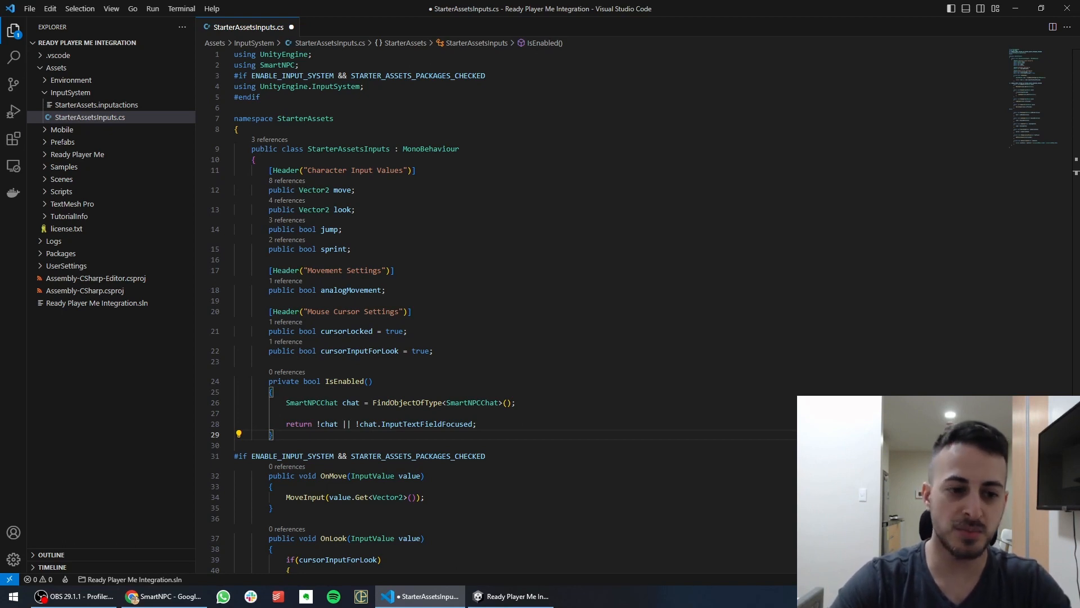
Finish IsEnabled() so it returns !chat || !chat.InputTextFieldFocused
{"action": "double_click", "coordinate": [391, 426]}
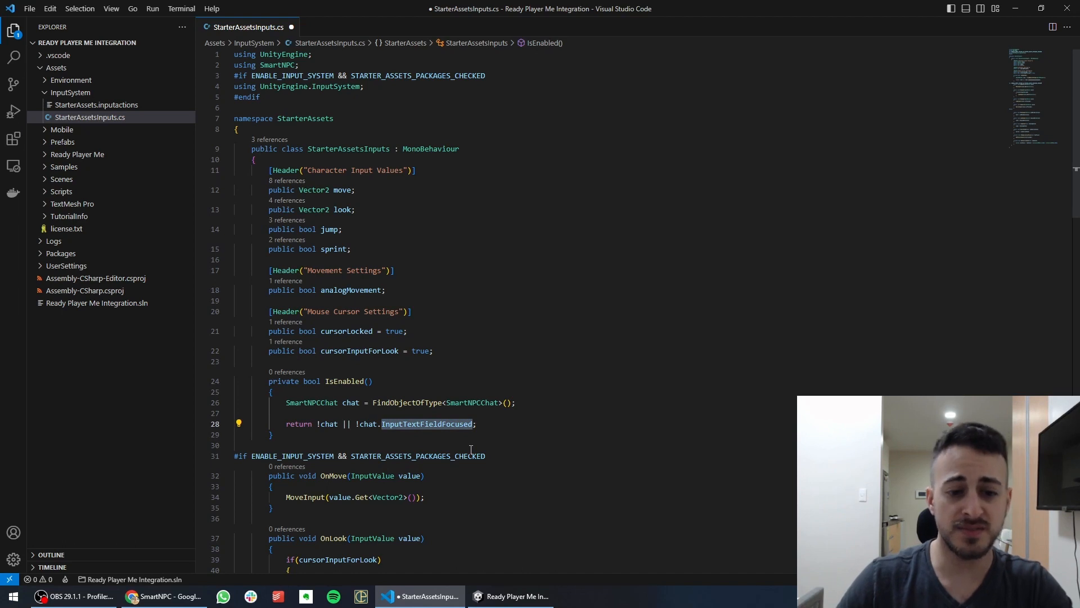
{"action": "left_click", "coordinate": [509, 425]}
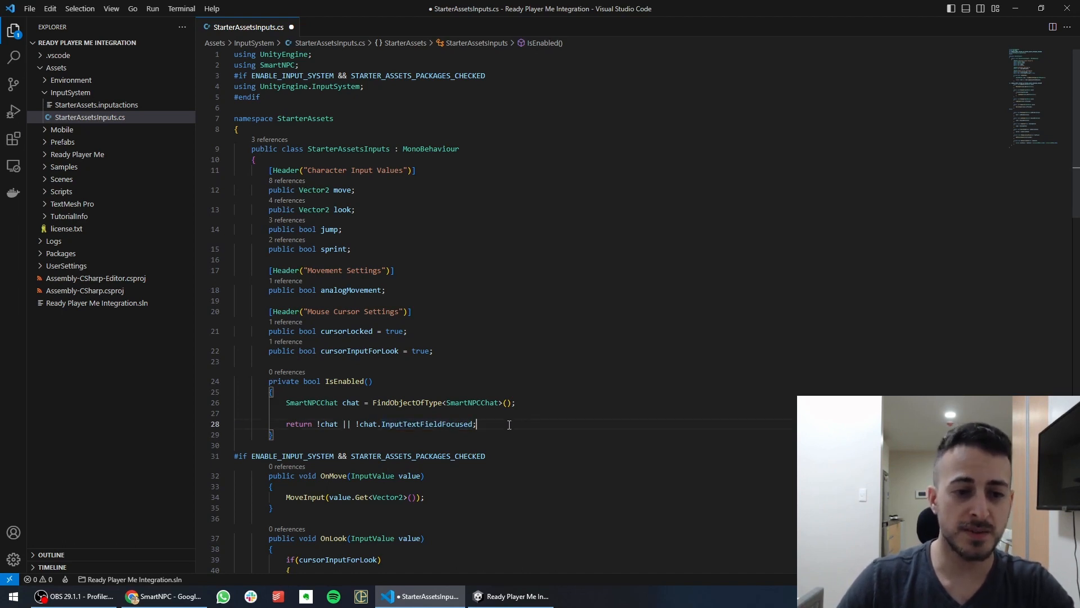
{"action": "scroll", "coordinate": [374, 386], "scroll_direction": "down", "scroll_amount": 4}
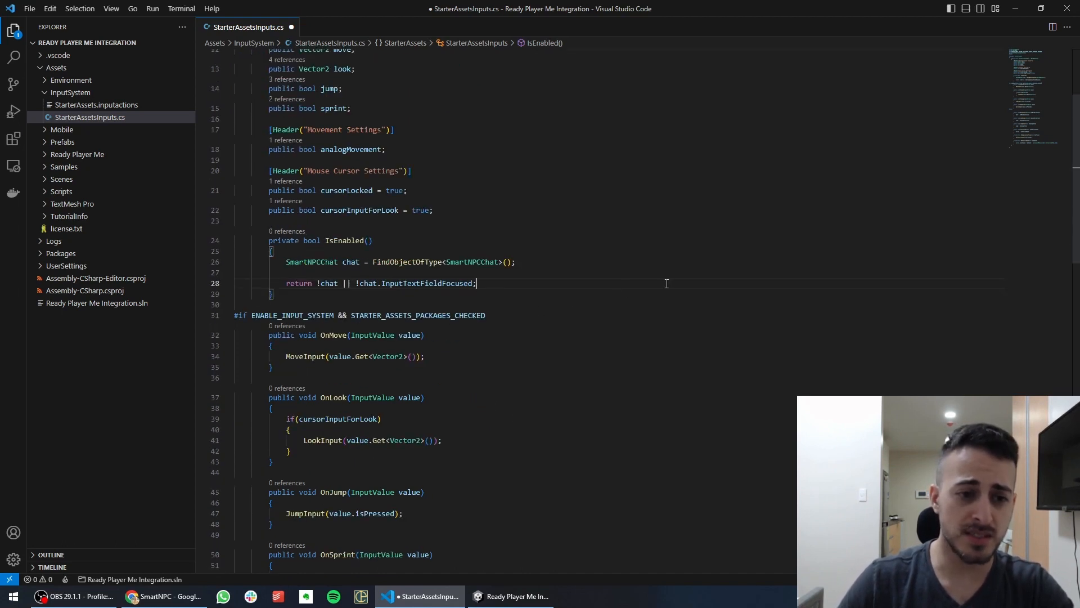
{"action": "scroll", "coordinate": [513, 317], "scroll_direction": "down", "scroll_amount": 2}
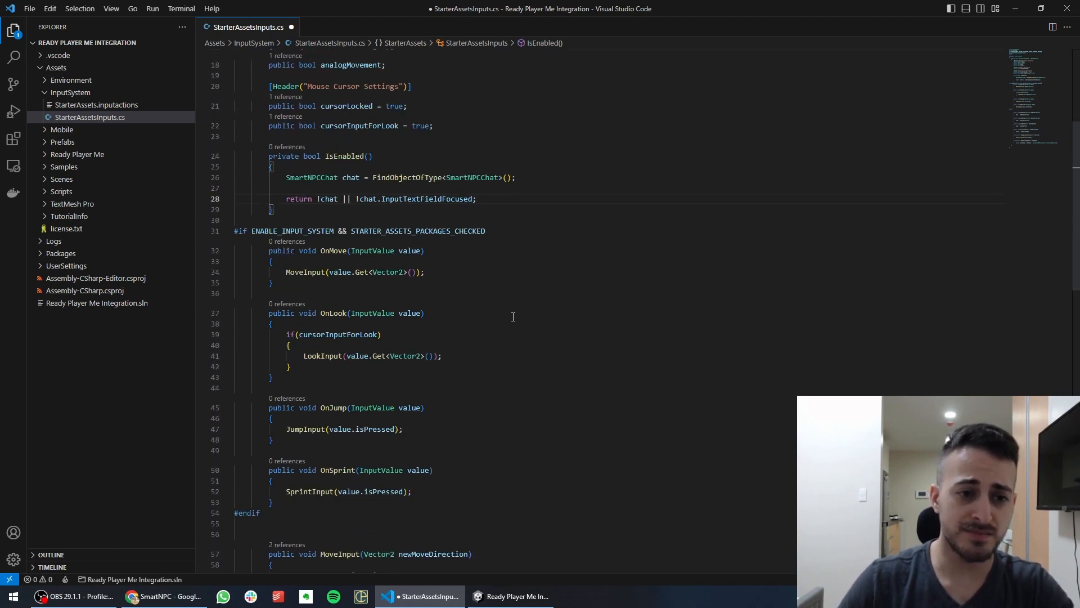
{"action": "left_click", "coordinate": [360, 199], "text": "shift"}
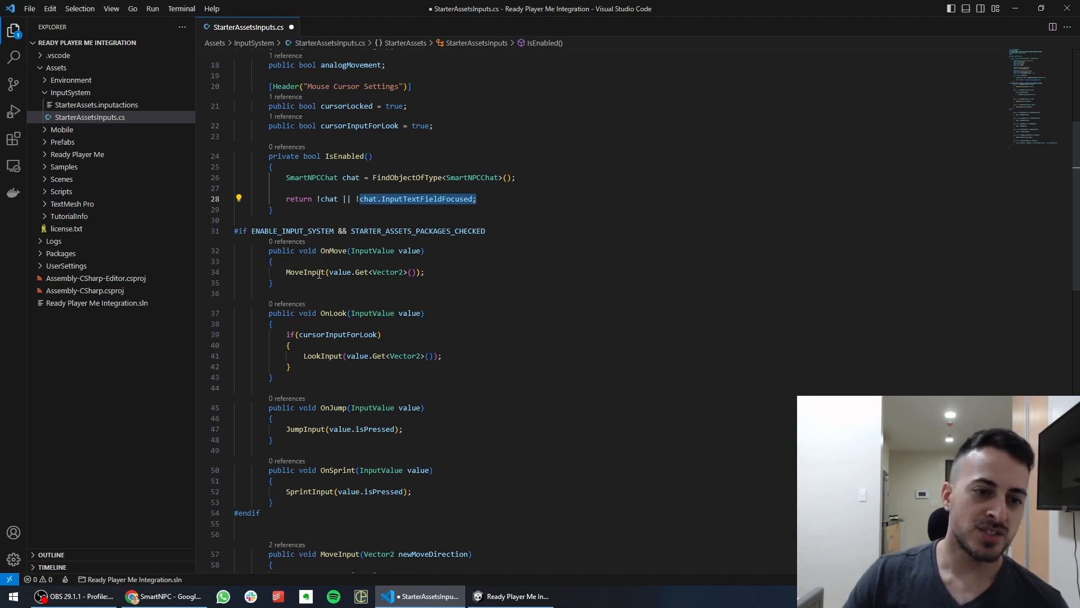
Wrap the MoveInput call in OnMove with if (IsEnabled())
{"action": "double_click", "coordinate": [340, 158]}
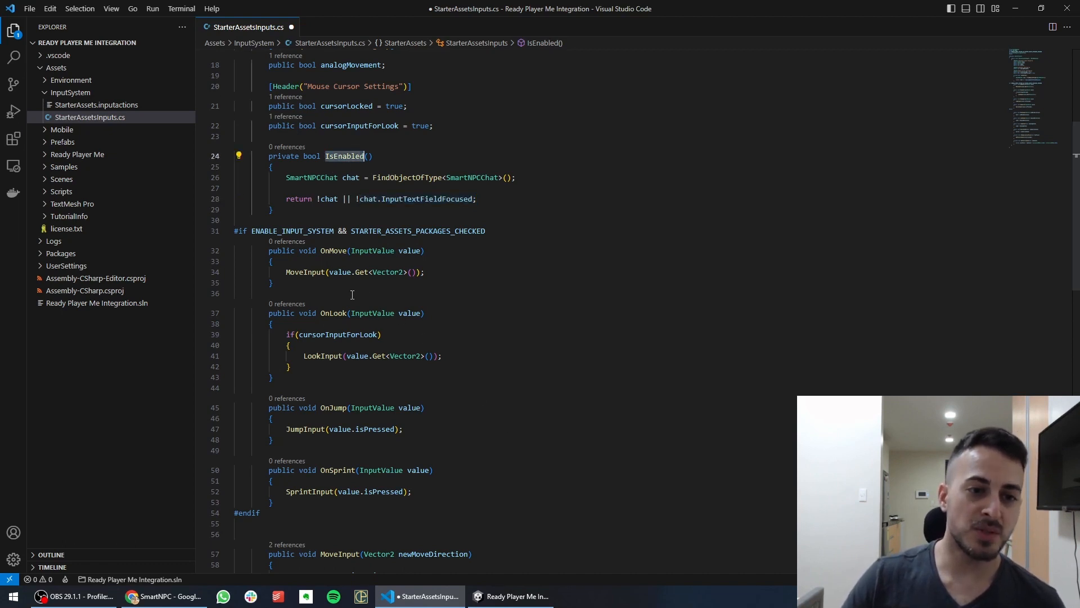
{"action": "left_click", "coordinate": [286, 272]}
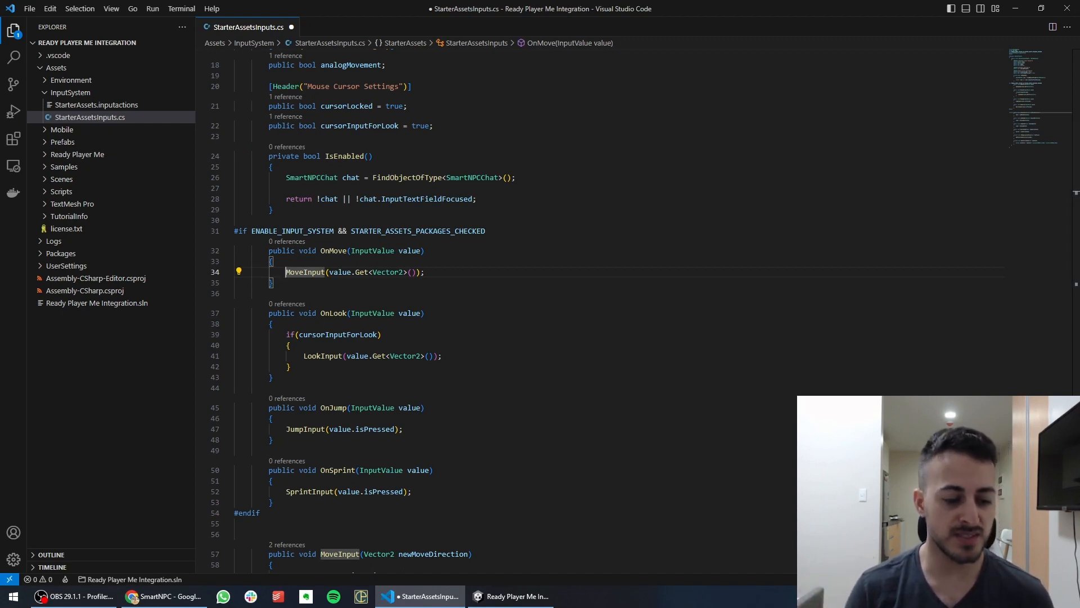
{"action": "type", "text": "if (IsEnabl"}
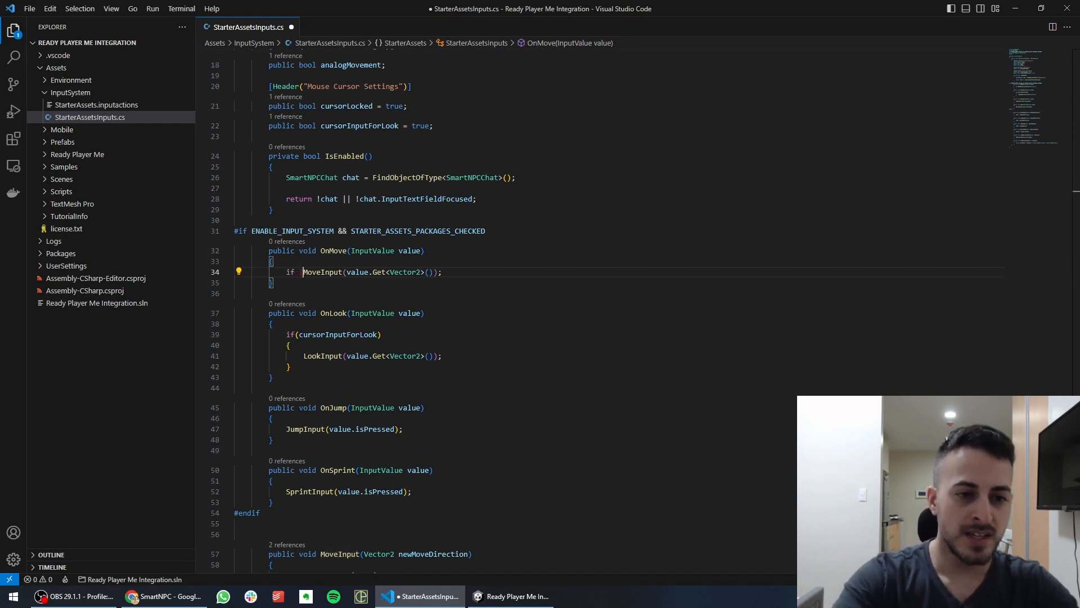
{"action": "type", "text": "ed())"}
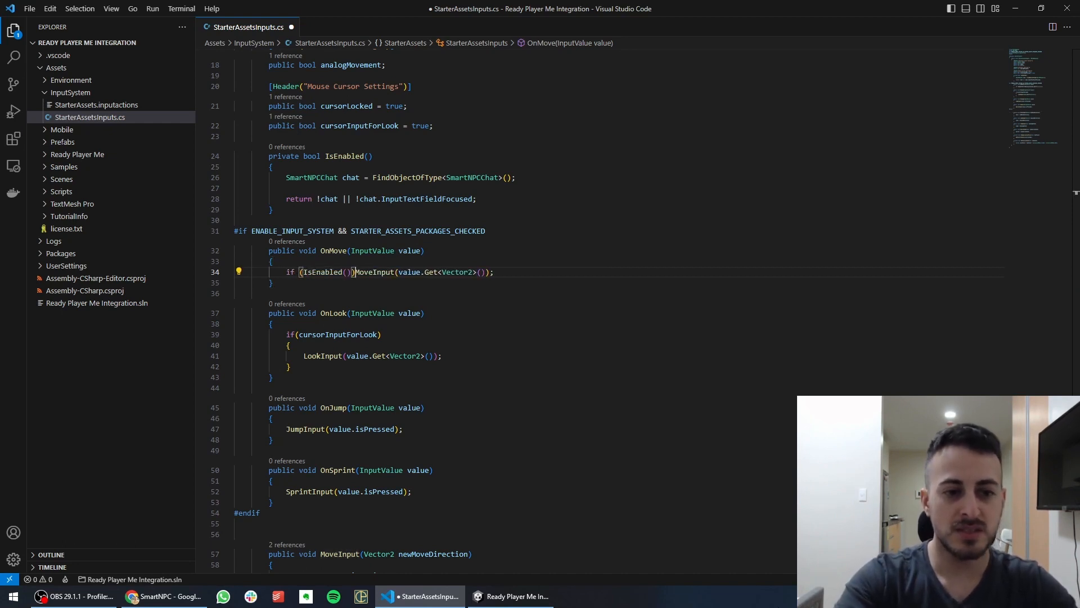
{"action": "key", "text": "shift+Home"}
{"action": "key", "text": "ctrl+c"}
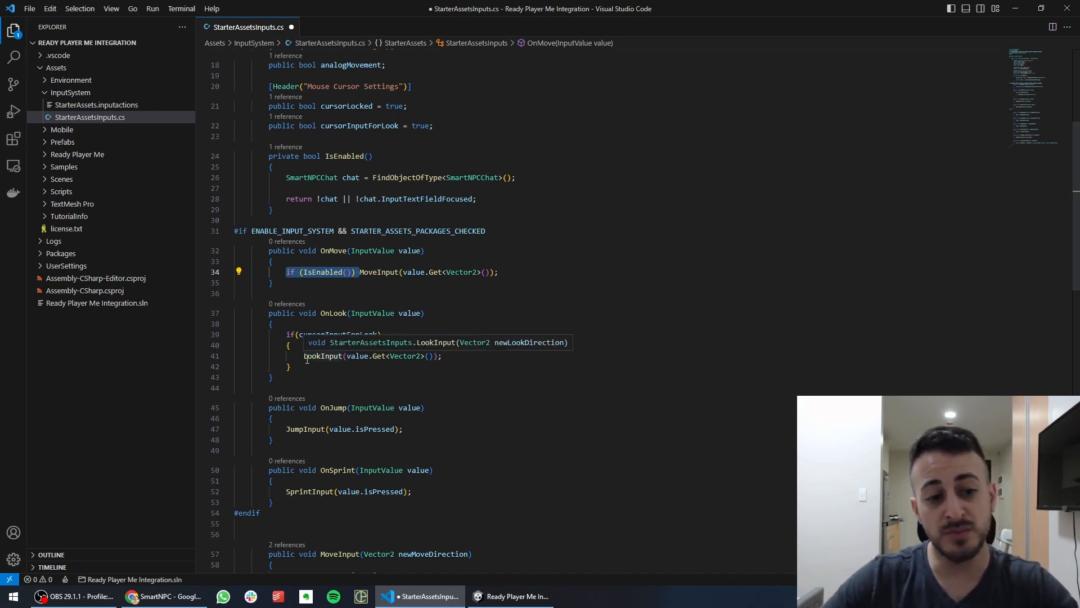
Add the same IsEnabled guard to JumpInput and SprintInput, then save the script
{"action": "left_click", "coordinate": [288, 429]}
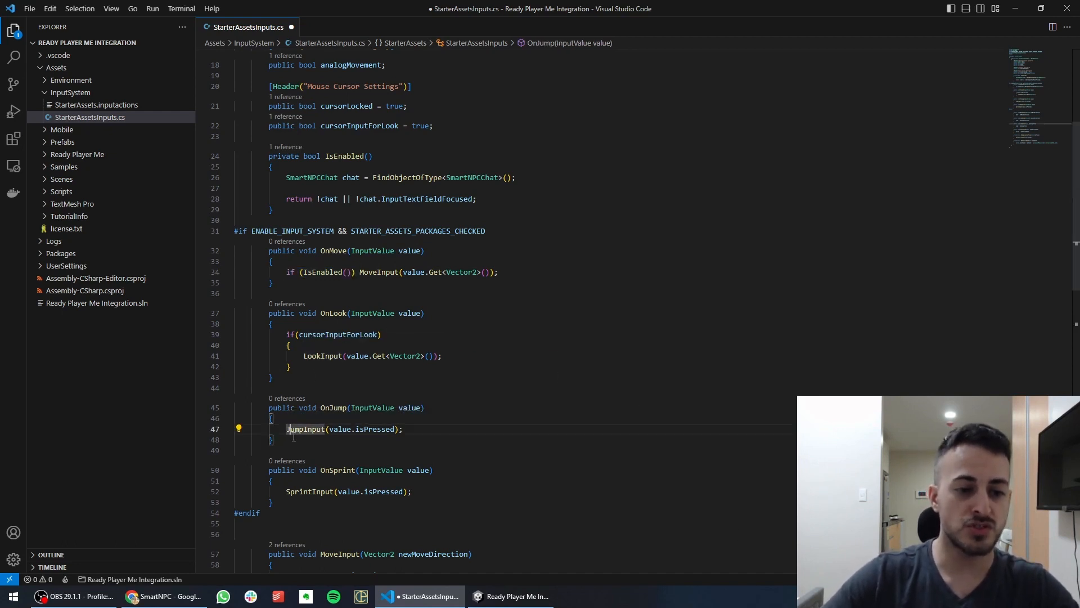
{"action": "key", "text": "ctrl+v"}
{"action": "left_click", "coordinate": [285, 491]}
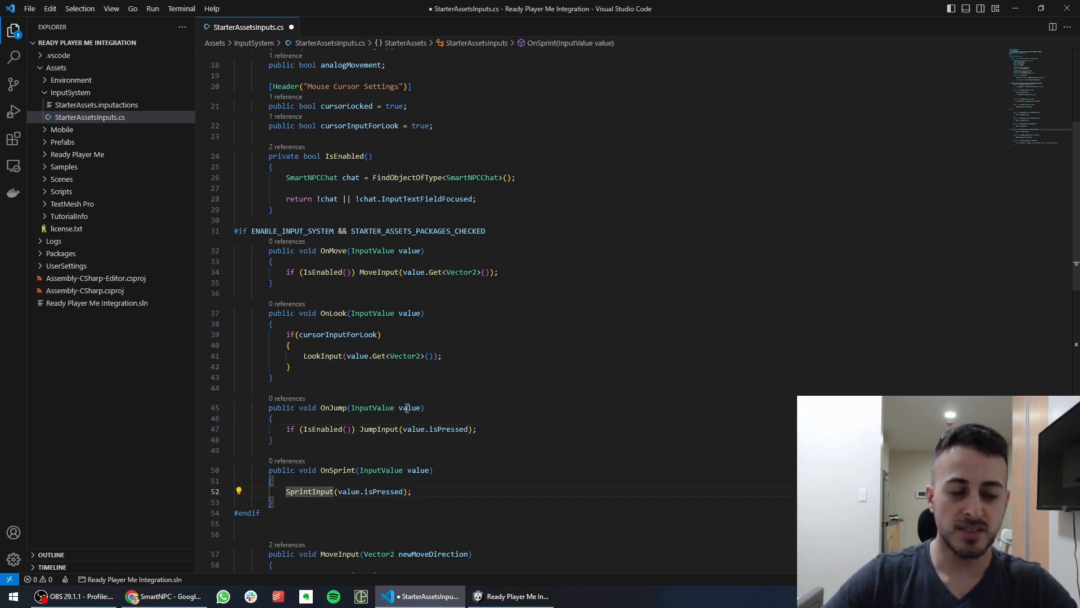
{"action": "key", "text": "ctrl+v"}
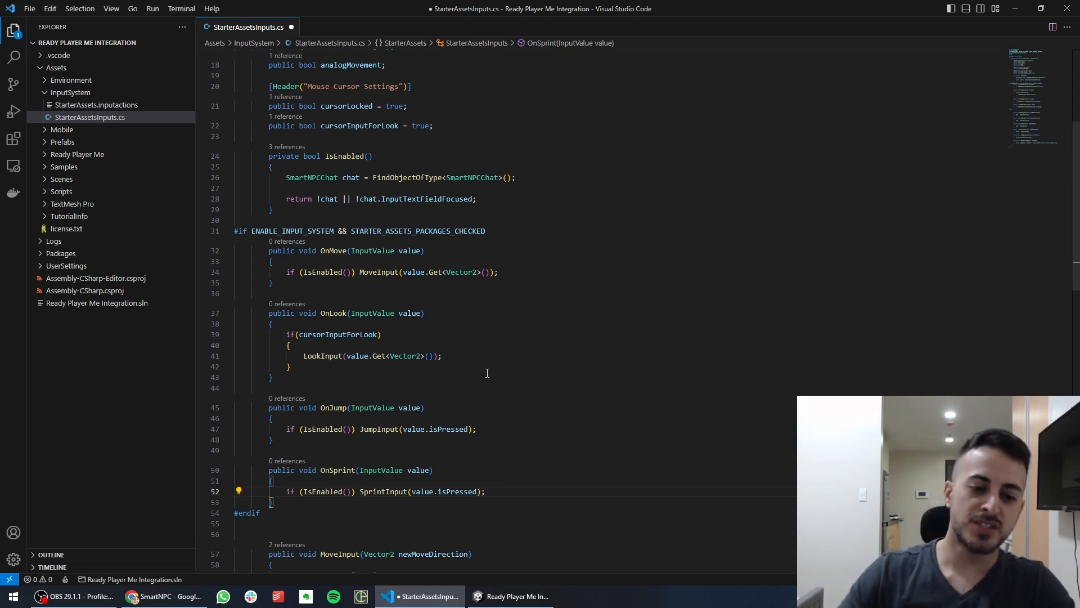
{"action": "key", "text": "ctrl+s"}
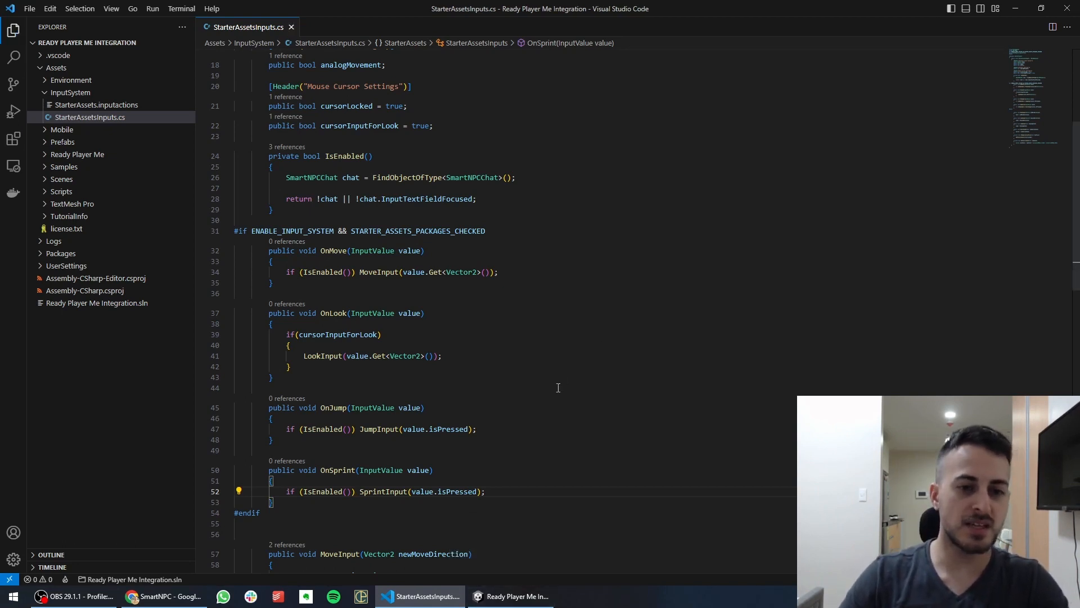
{"action": "left_click", "coordinate": [512, 596]}
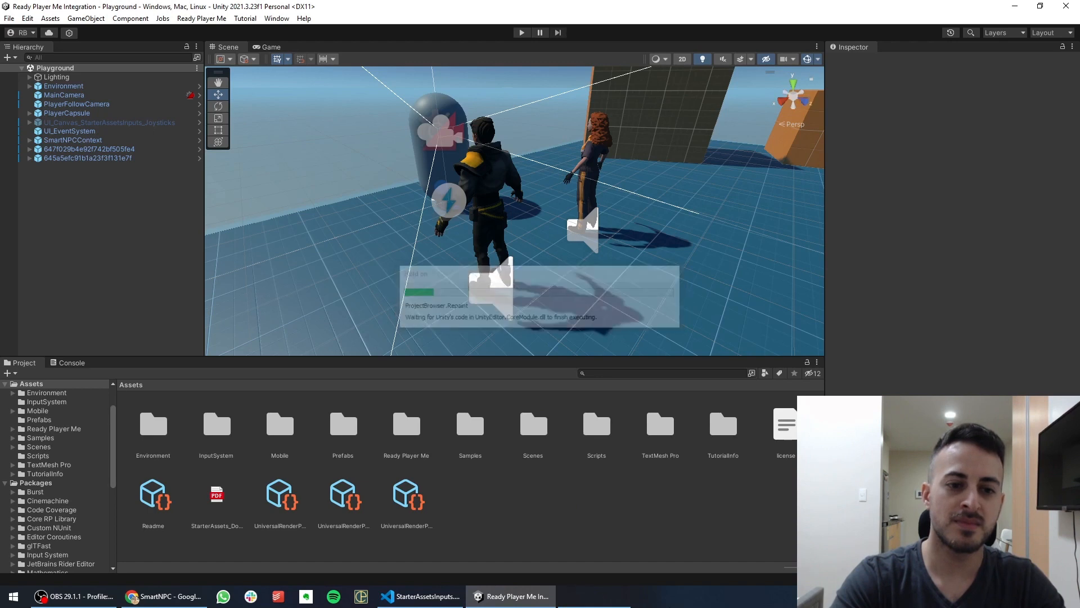
Enter play mode, walk to Elys and send her the text message 'Hi'
{"action": "left_click", "coordinate": [521, 33]}
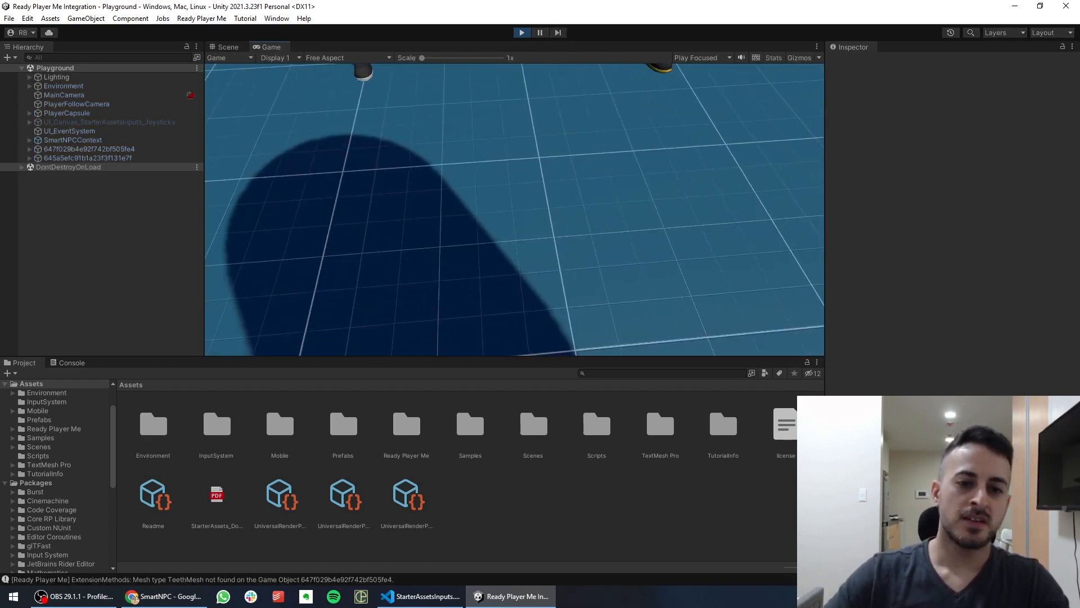
{"action": "key", "text": "w"}
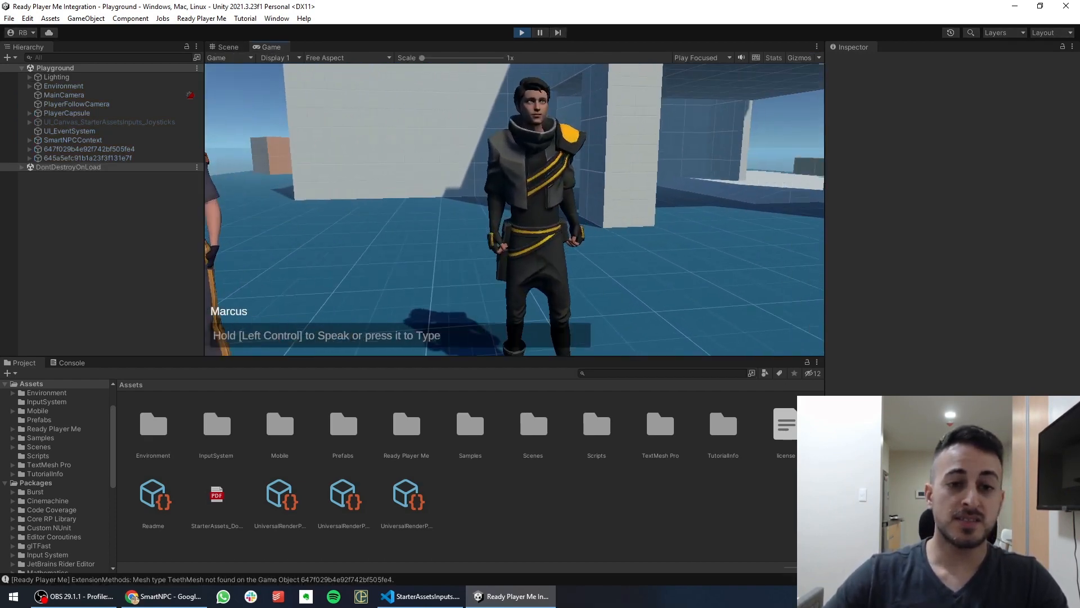
{"action": "key", "text": "a"}
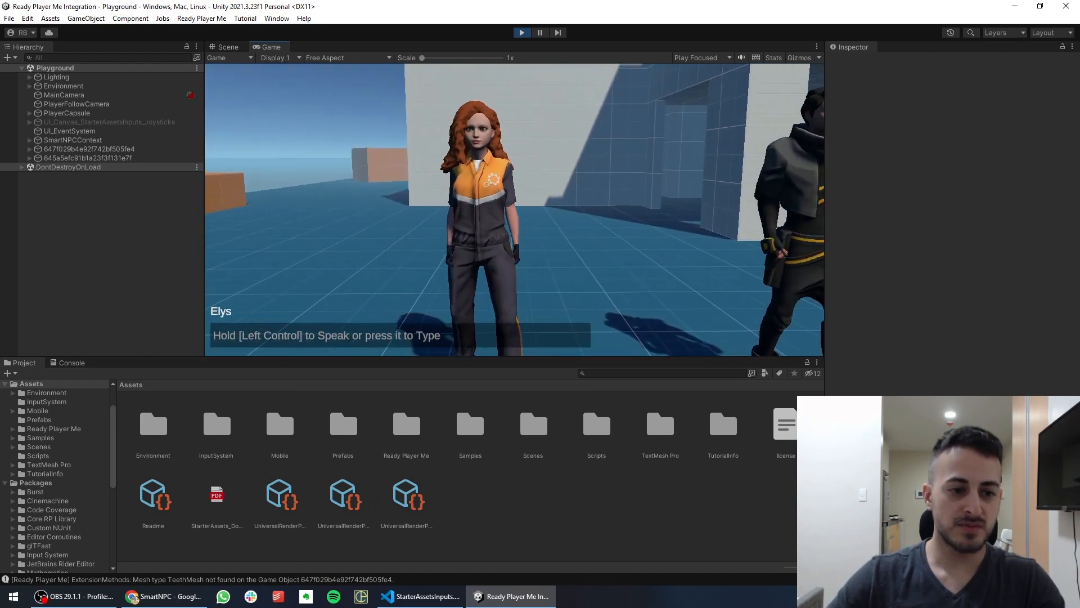
{"action": "key", "text": "ctrl"}
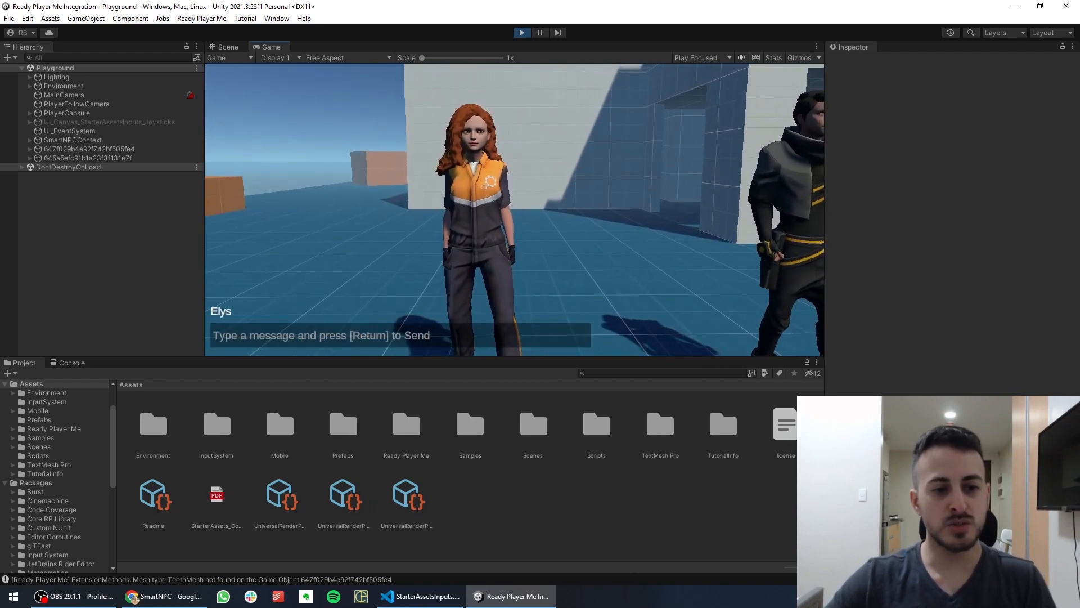
{"action": "type", "text": "sdfsln  adsfajl  adsflajladsf"}
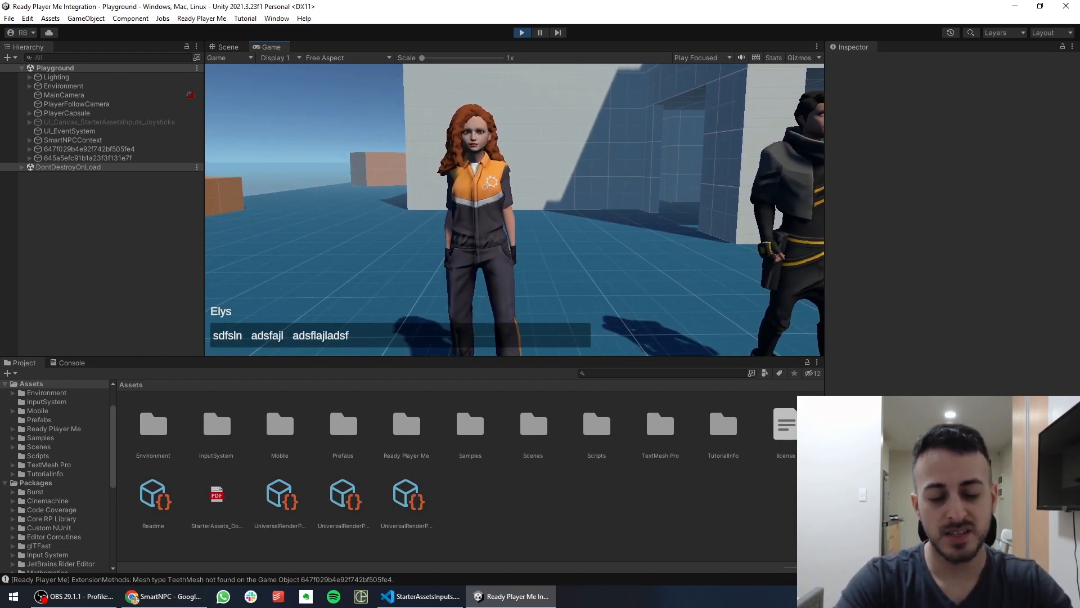
{"action": "key", "text": "BackSpace"}
{"action": "key", "text": "BackSpace"}
{"action": "key", "text": "BackSpace"}
{"action": "key", "text": "BackSpace"}
{"action": "key", "text": "BackSpace"}
{"action": "key", "text": "BackSpace"}
{"action": "key", "text": "BackSpace"}
{"action": "key", "text": "BackSpace"}
{"action": "key", "text": "BackSpace"}
{"action": "key", "text": "BackSpace"}
{"action": "key", "text": "BackSpace"}
{"action": "key", "text": "BackSpace"}
{"action": "key", "text": "BackSpace"}
{"action": "key", "text": "BackSpace"}
{"action": "key", "text": "BackSpace"}
{"action": "key", "text": "BackSpace"}
{"action": "key", "text": "BackSpace"}
{"action": "key", "text": "BackSpace"}
{"action": "key", "text": "BackSpace"}
{"action": "key", "text": "BackSpace"}
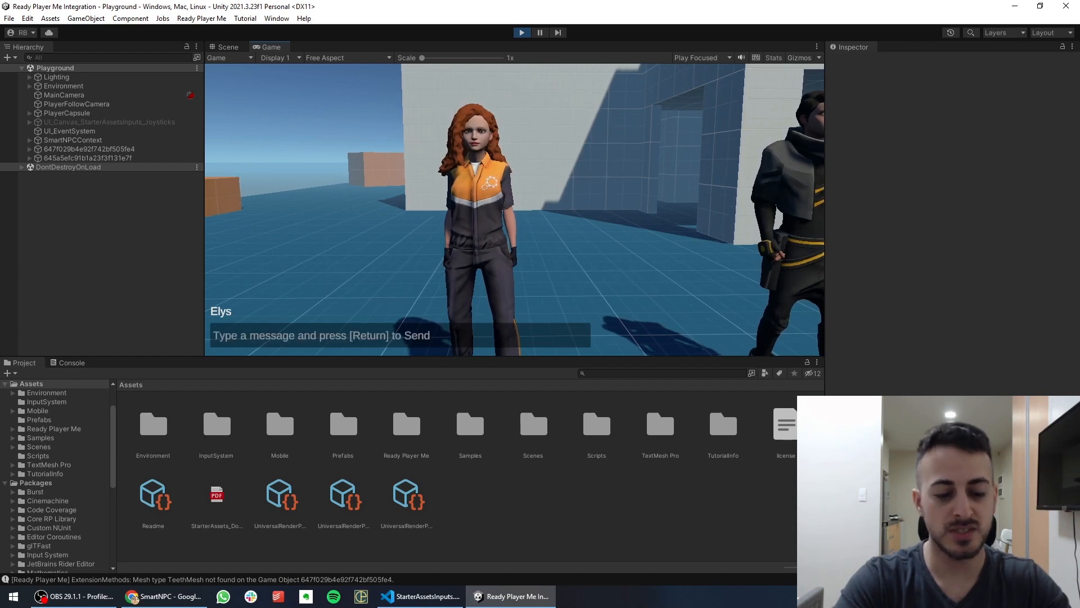
{"action": "type", "text": "Hi"}
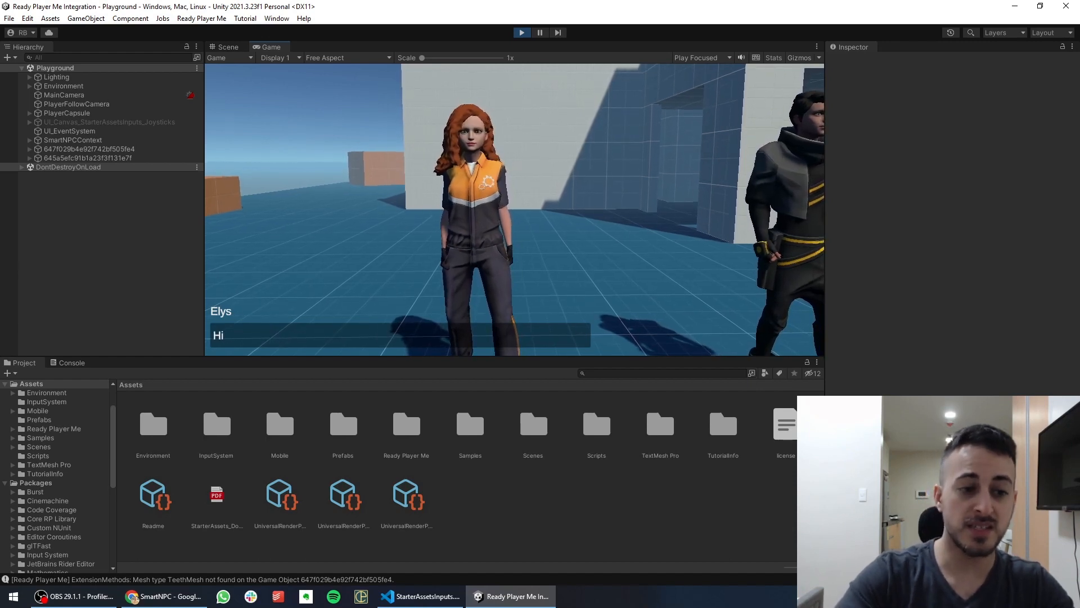
{"action": "key", "text": "Return"}
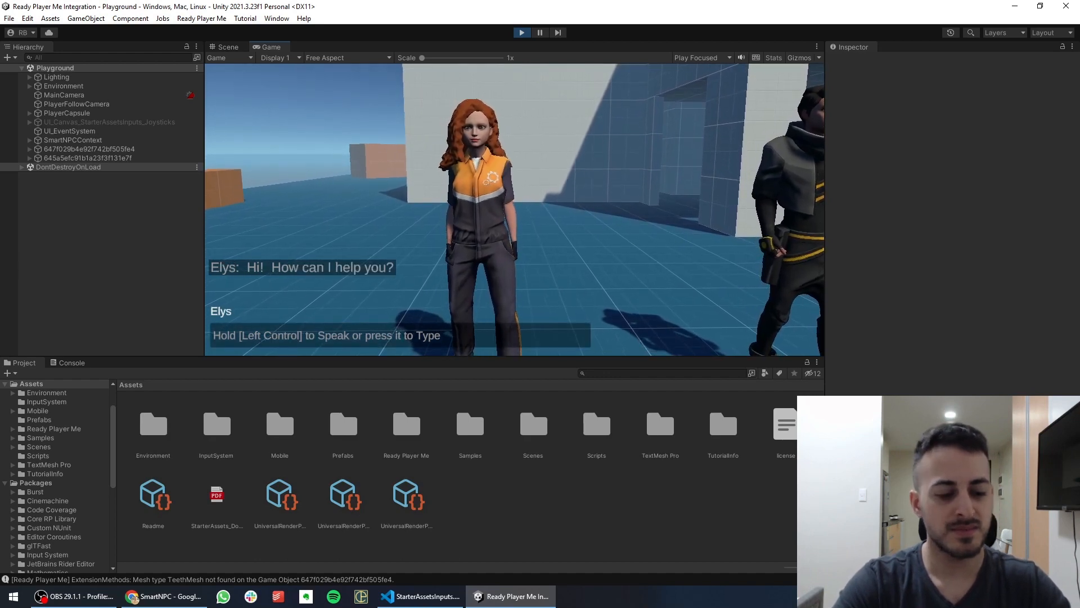
Walk over to Marcus and start recording a spoken message to him
{"action": "key", "text": "d"}
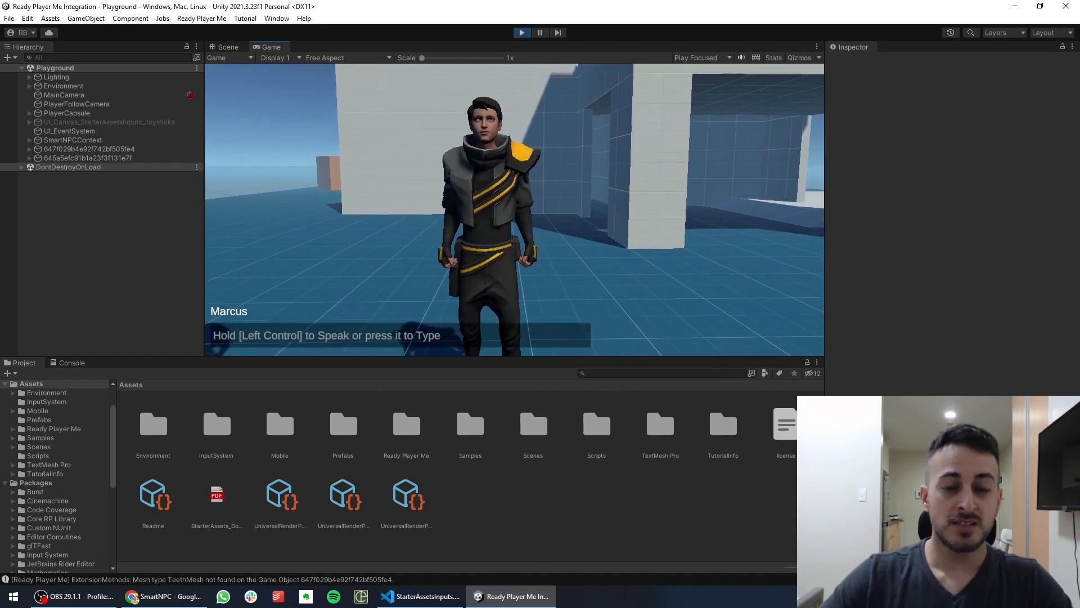
{"action": "key", "text": "w"}
{"action": "key", "text": "ctrl"}
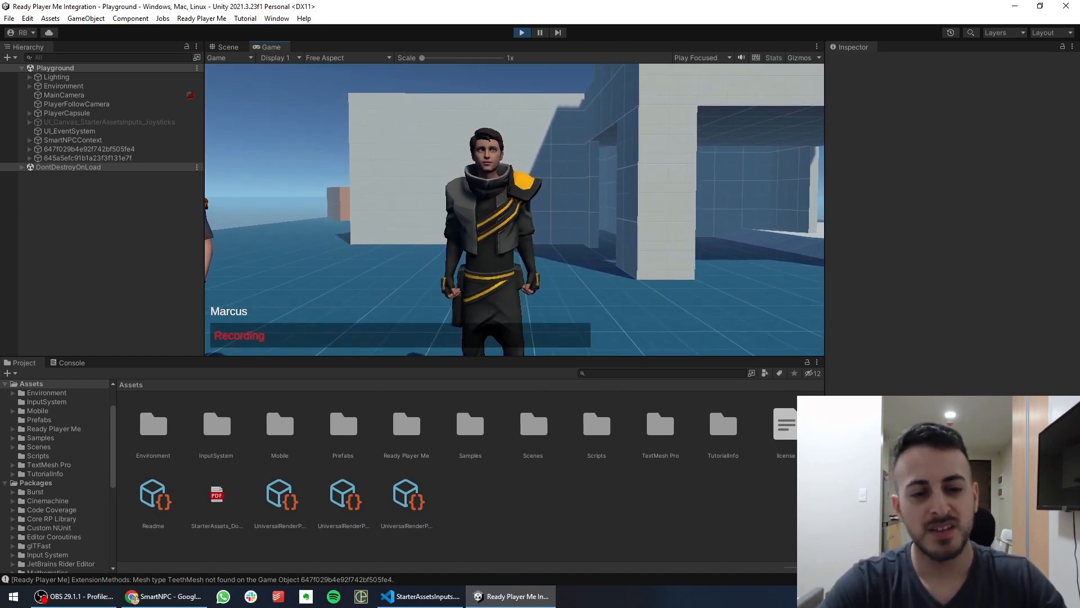